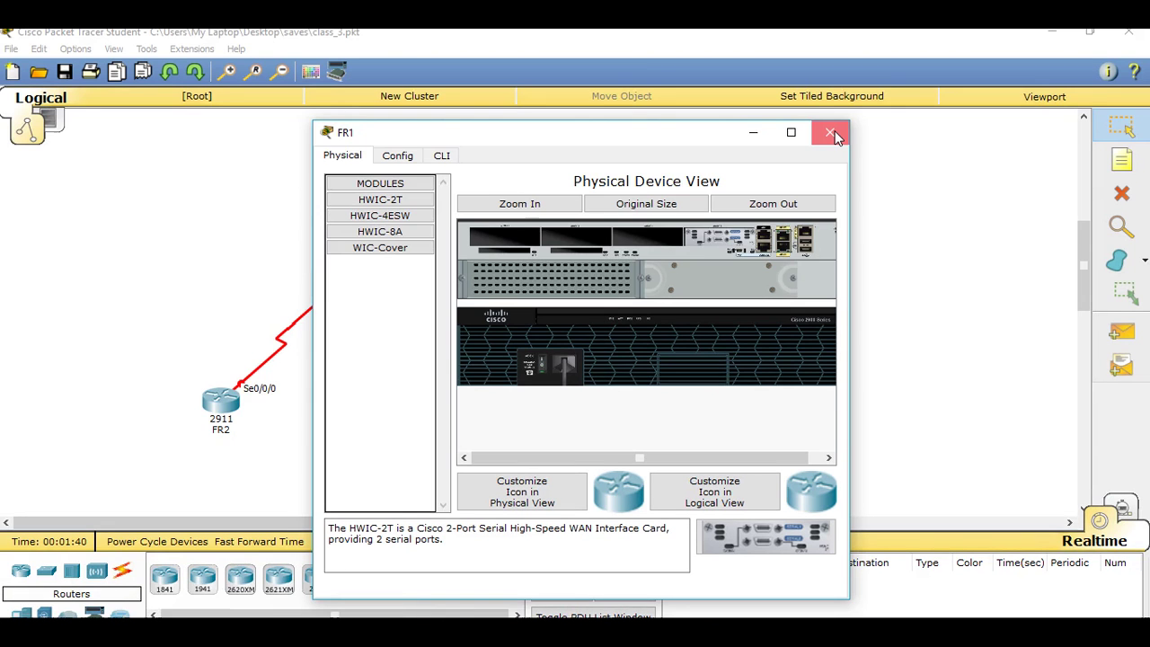
- Open router FR1's command-line interface and start a console session
click(830, 133)
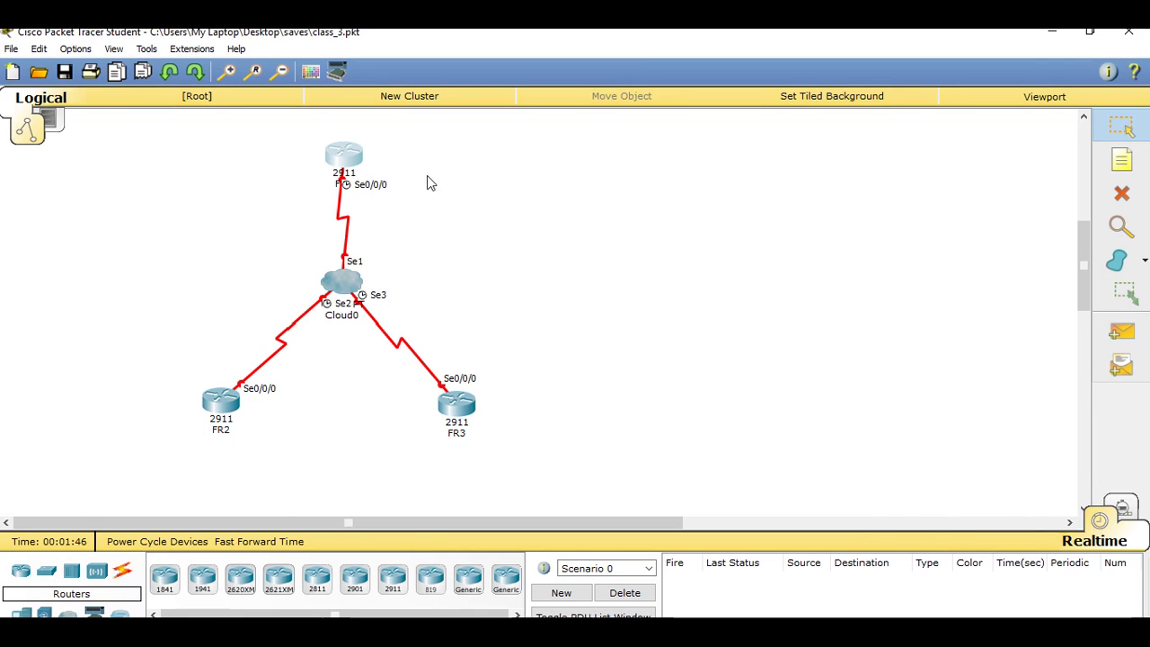
click(345, 158)
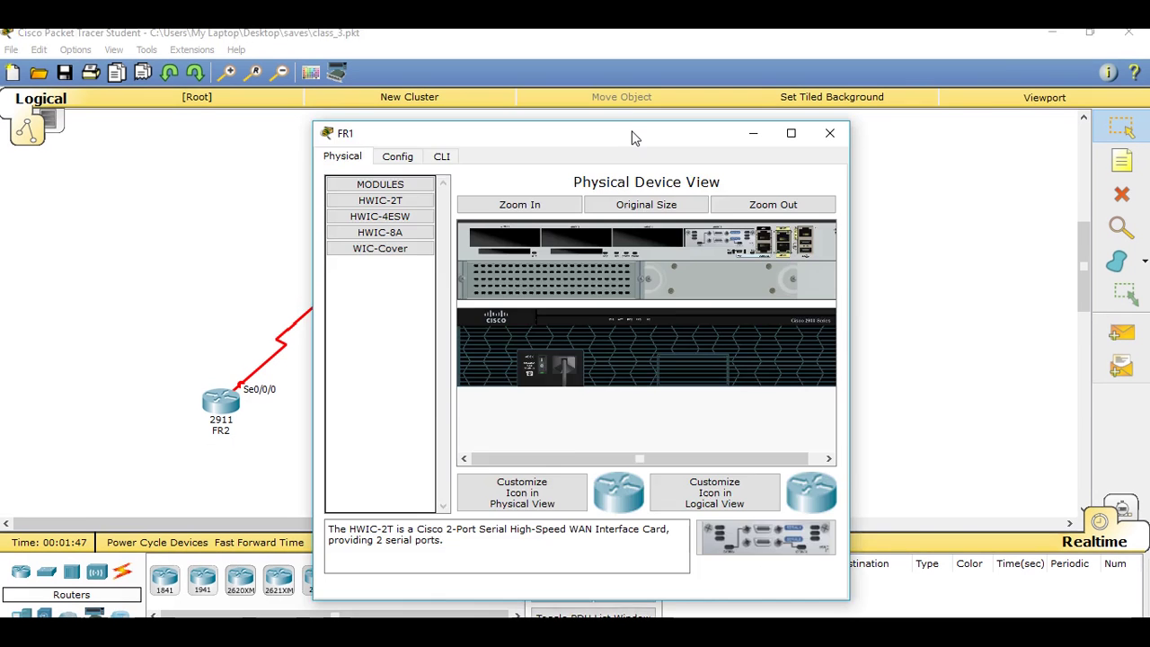
drag(634, 136, 831, 92)
click(635, 118)
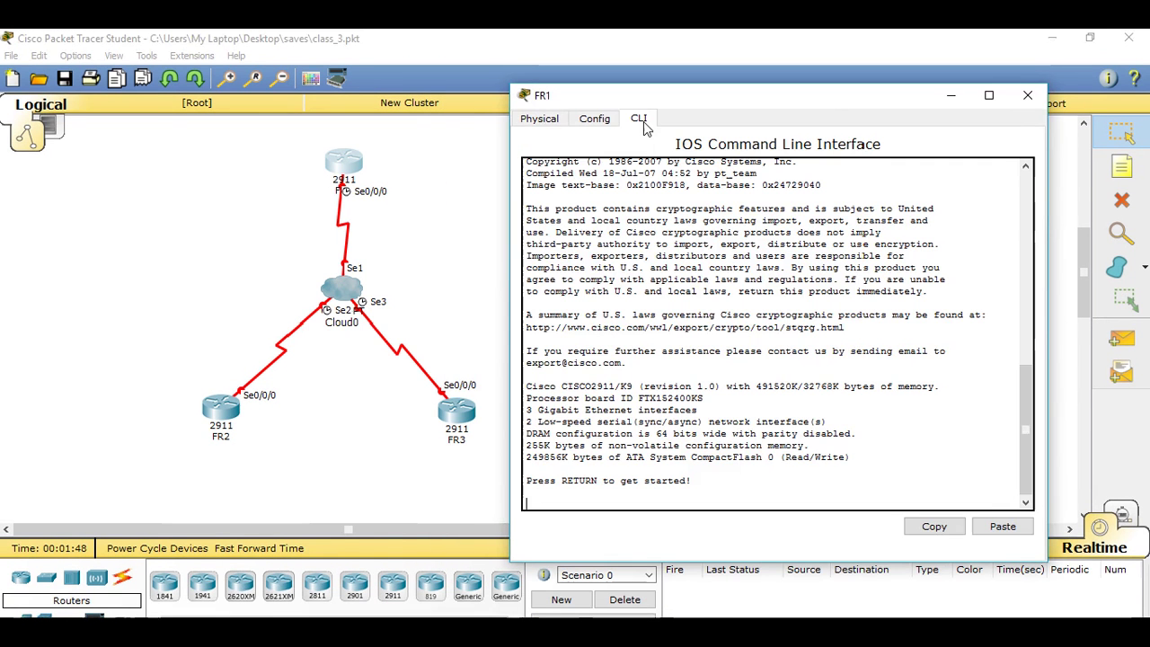
key(Return)
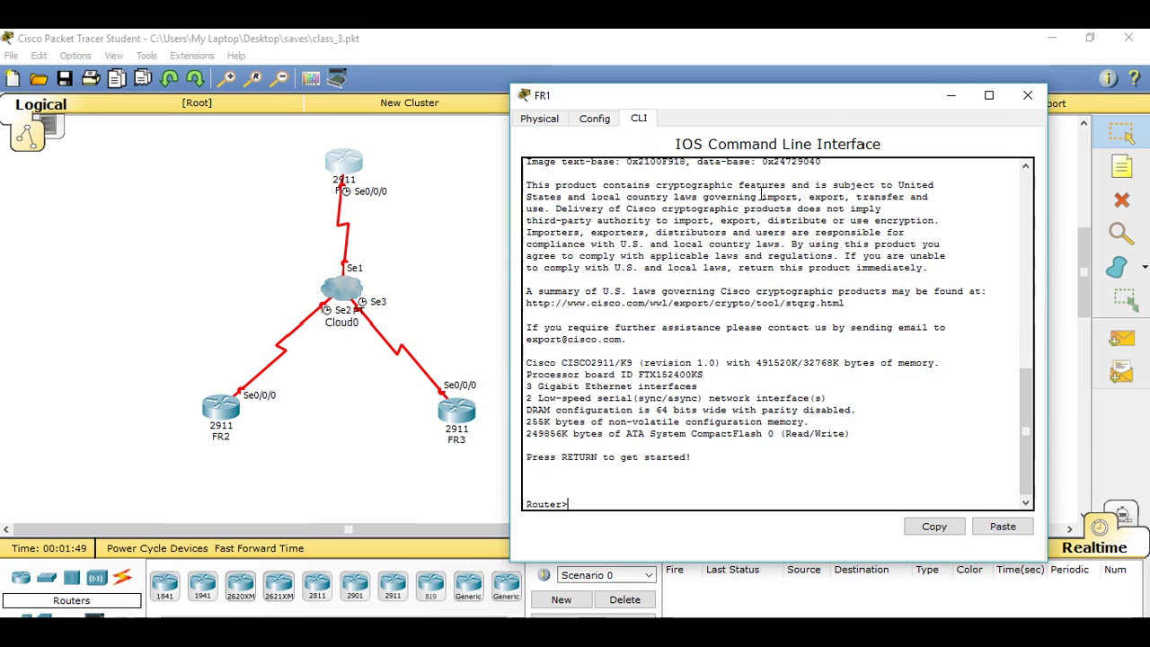
- Enter global configuration mode through privileged mode and set the router's hostname to FR1
text(en)
key(Return)
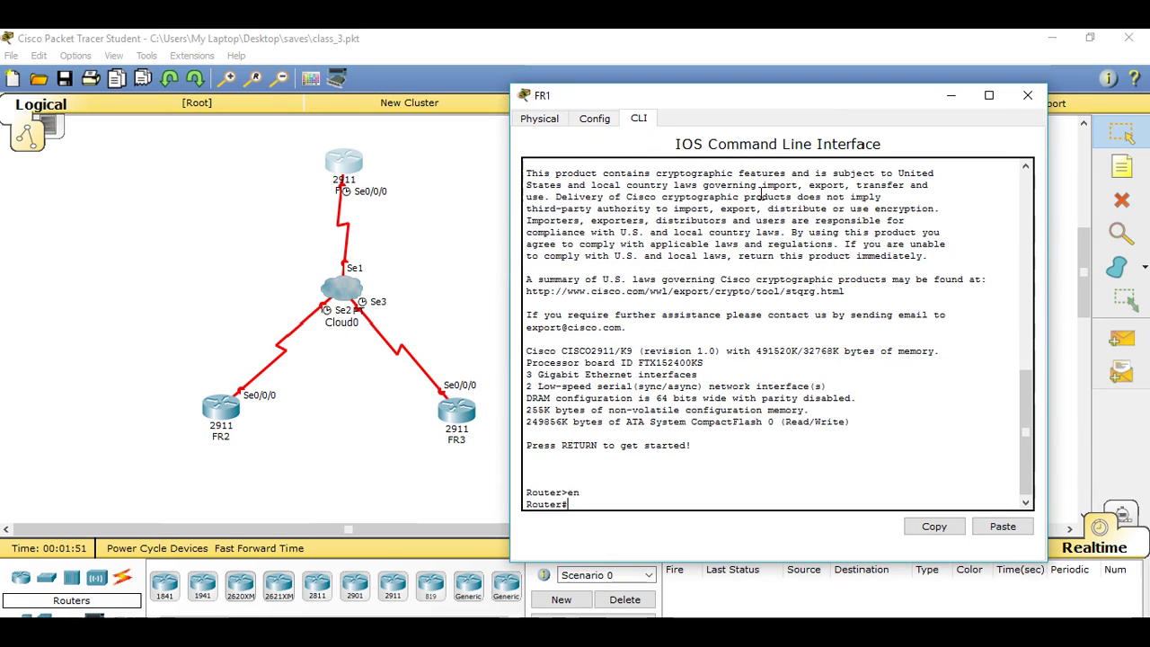
text(conf t)
key(Return)
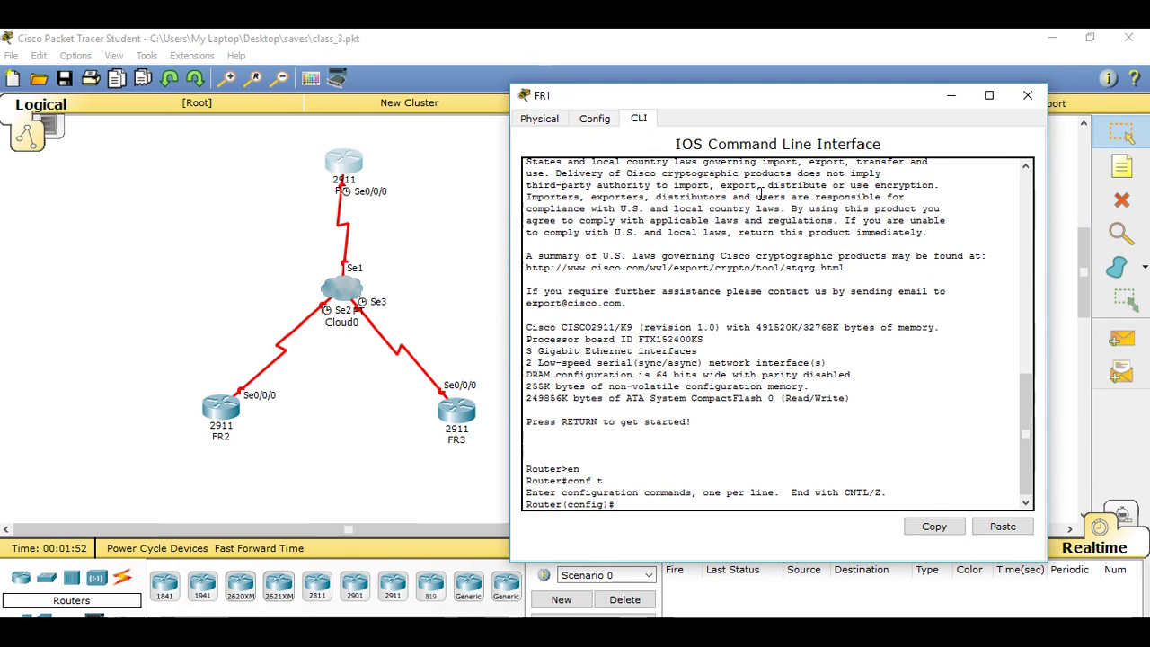
text(host FR)
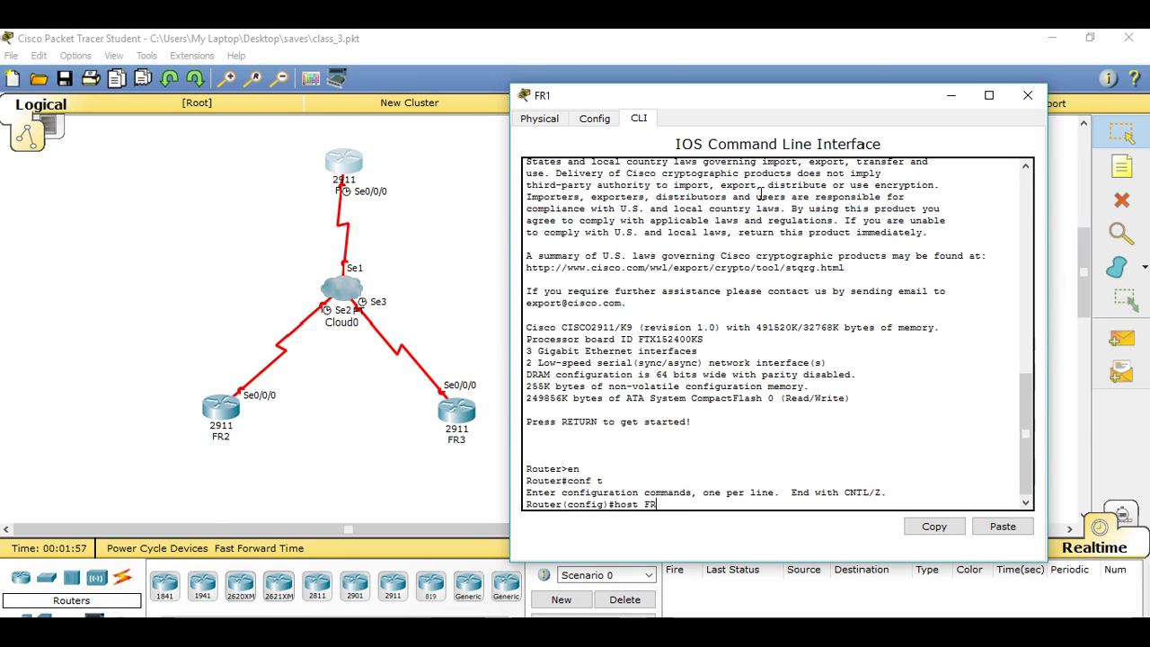
text(1)
key(Return)
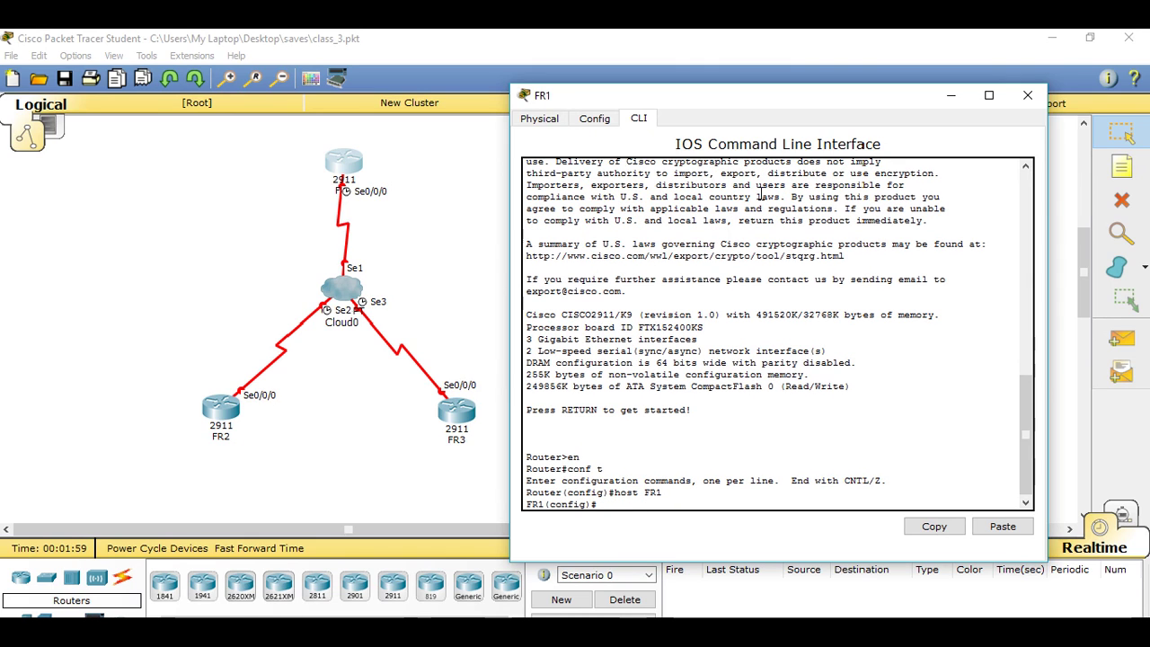
- Enable FR1's serial interface s0/0/0 with no shut
text(int  s0/0/0)
key(Return)
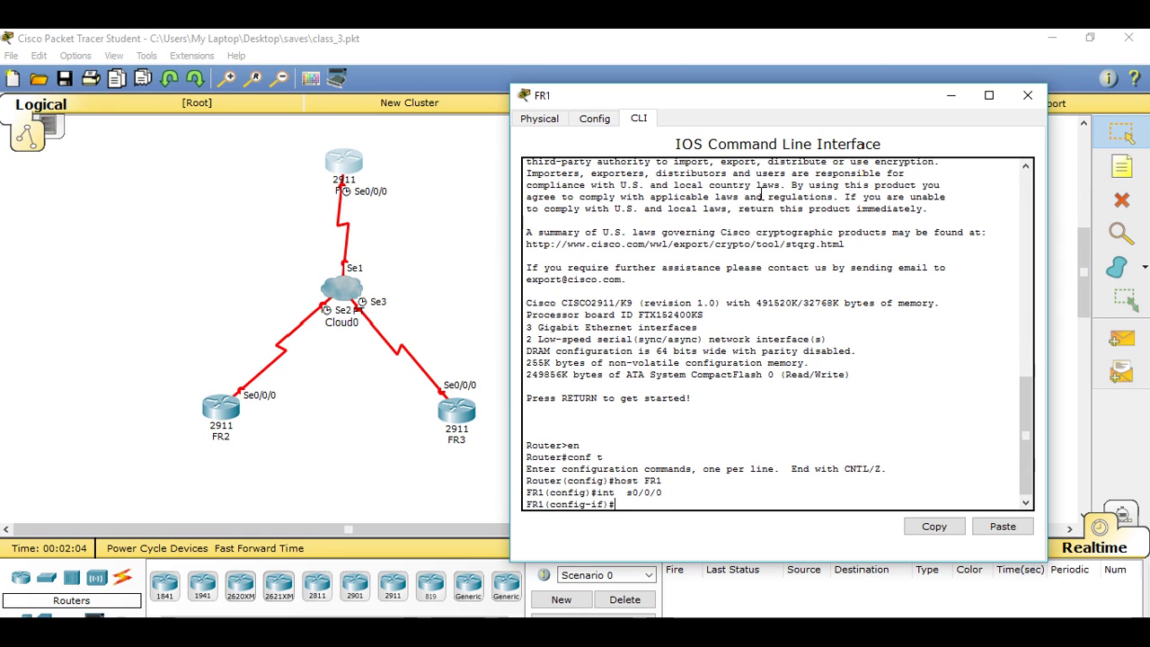
text(no shut)
key(Return)
key(Return)
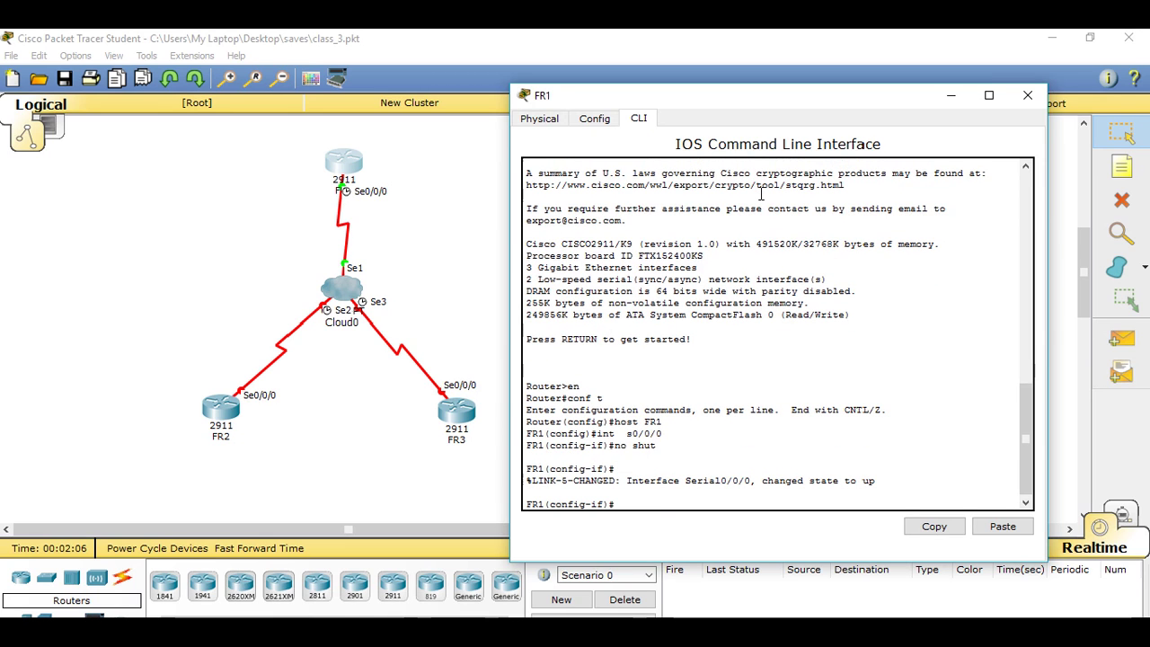
- Set the encapsulation of FR1's serial interface s0/0/0 to frame-relay
text(encapsulation fra)
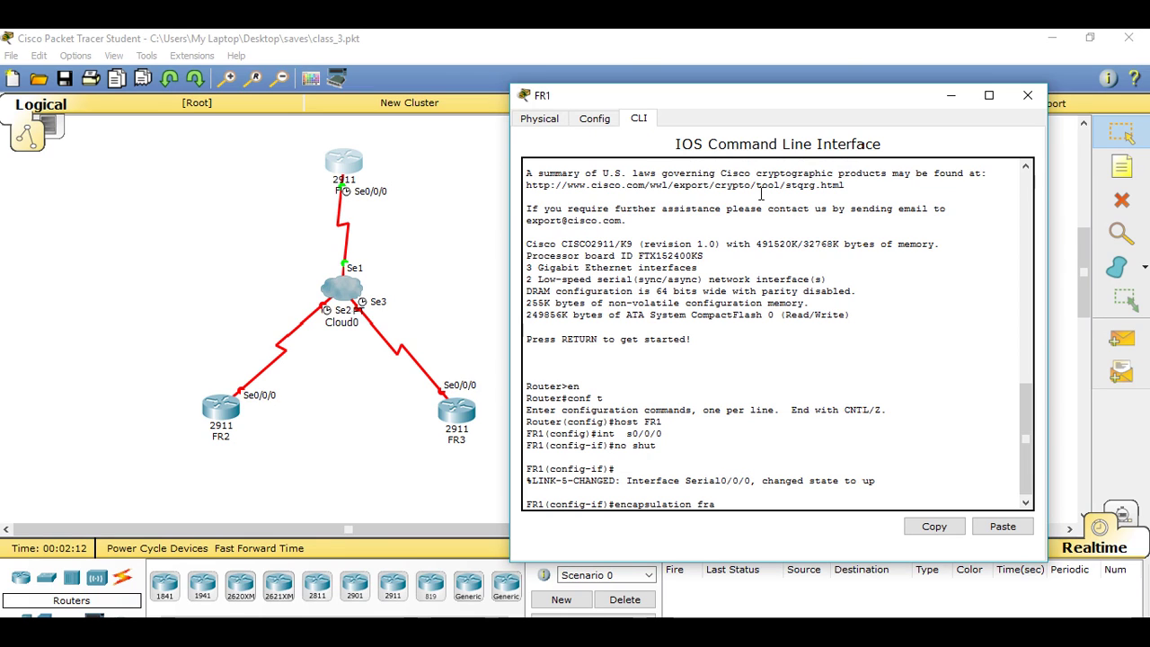
text(me-relay)
key(Return)
key(Return)
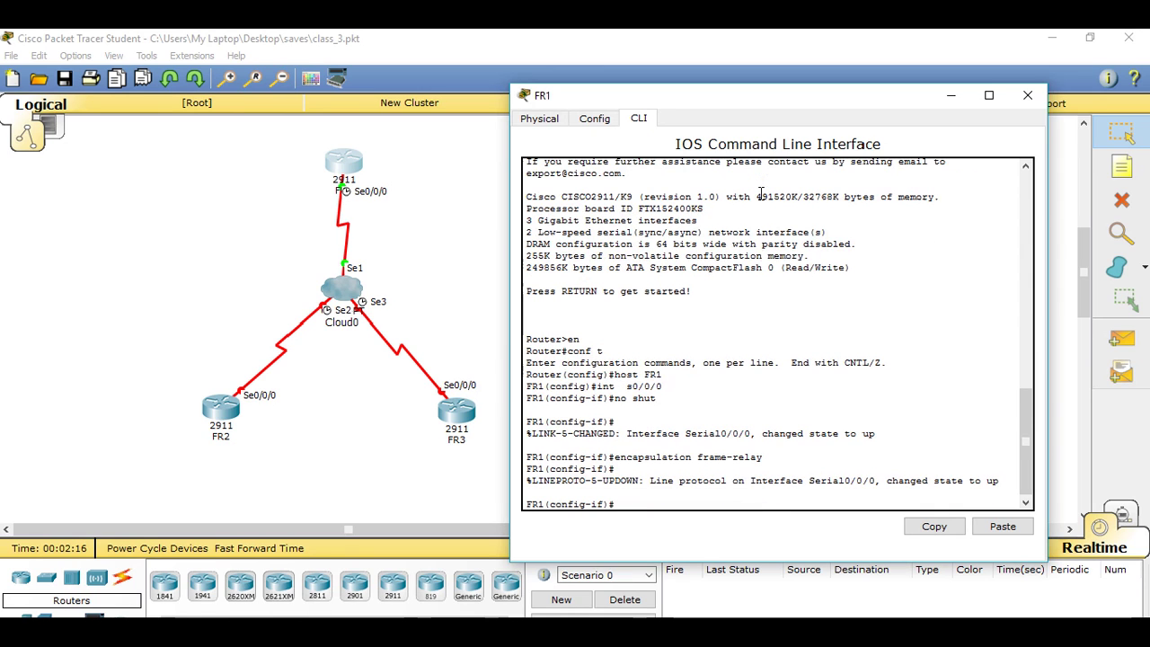
- Create the point-to-point subinterface s0/0/0.102 on FR1
text(int s0/0/0.102 point-)
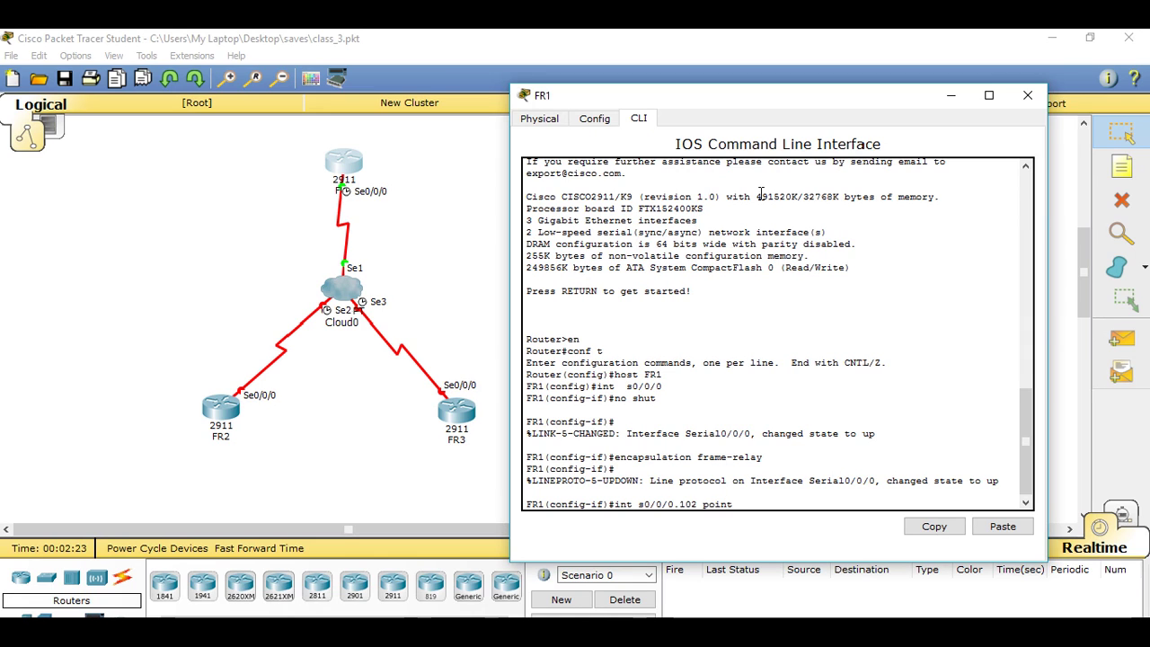
text(to)
text(-poin)
text(t)
key(Return)
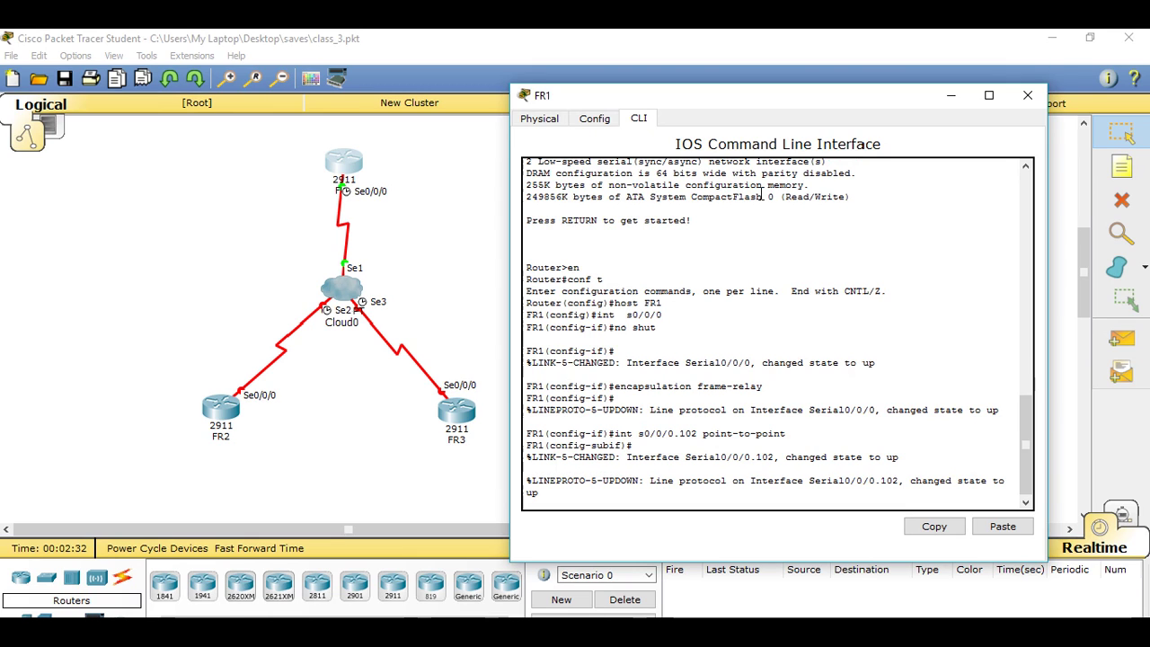
- Assign Frame Relay interface DLCI 102 to subinterface s0/0/0.102
text(frame-relay interface)
text(-d)
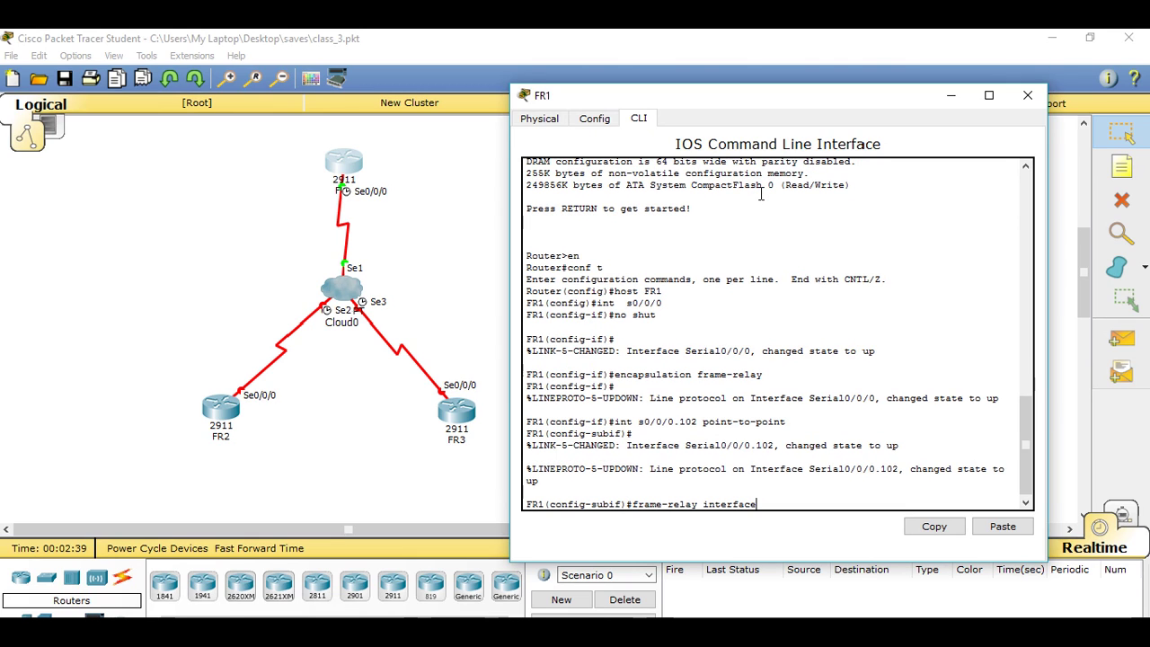
text(lci 102)
key(Return)
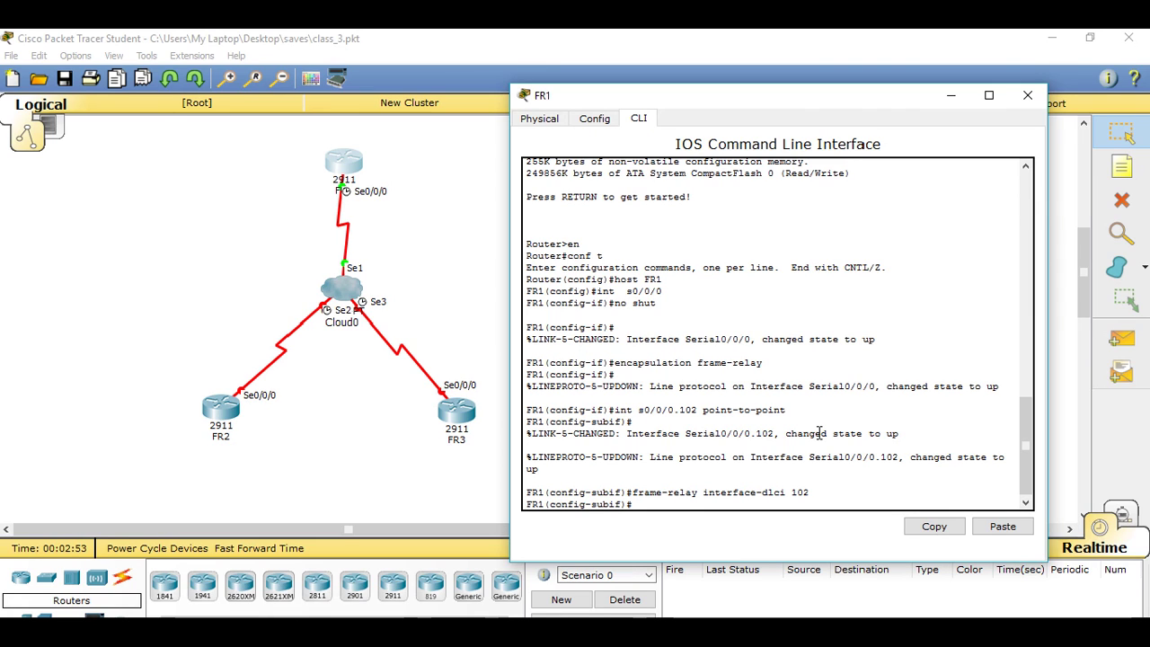
- Give subinterface s0/0/0.102 the IP address 160.30.1.1 with mask 255.255.255.252
text(ip address 160)
text(.30)
text(.1.1 255.255)
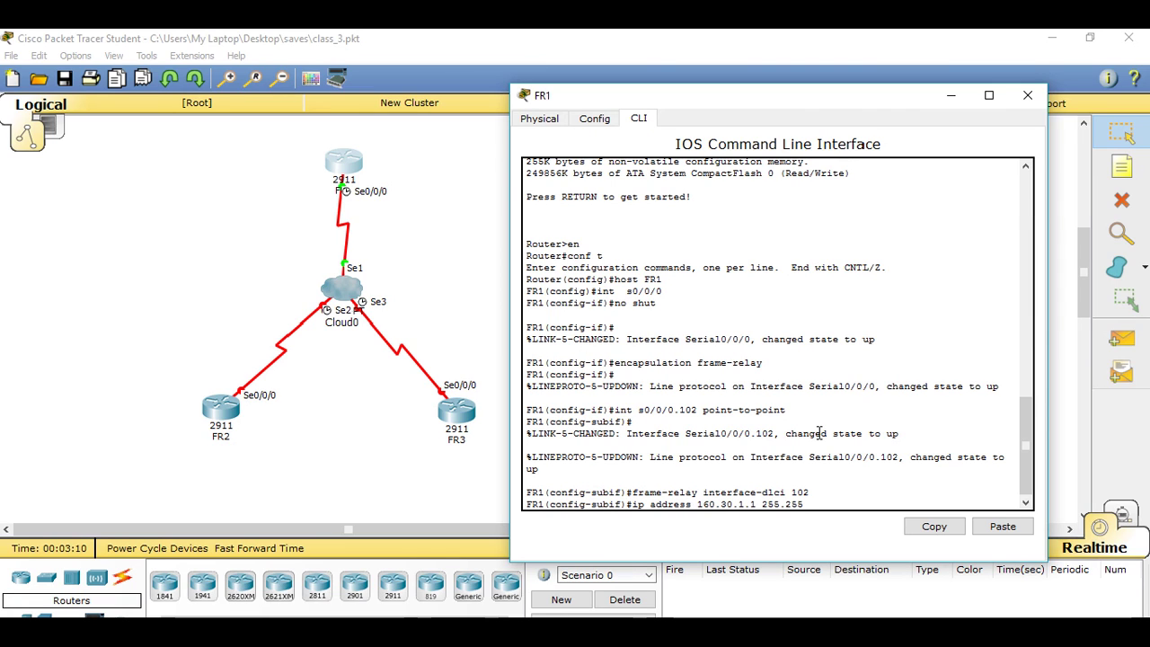
text(.255.252)
key(Return)
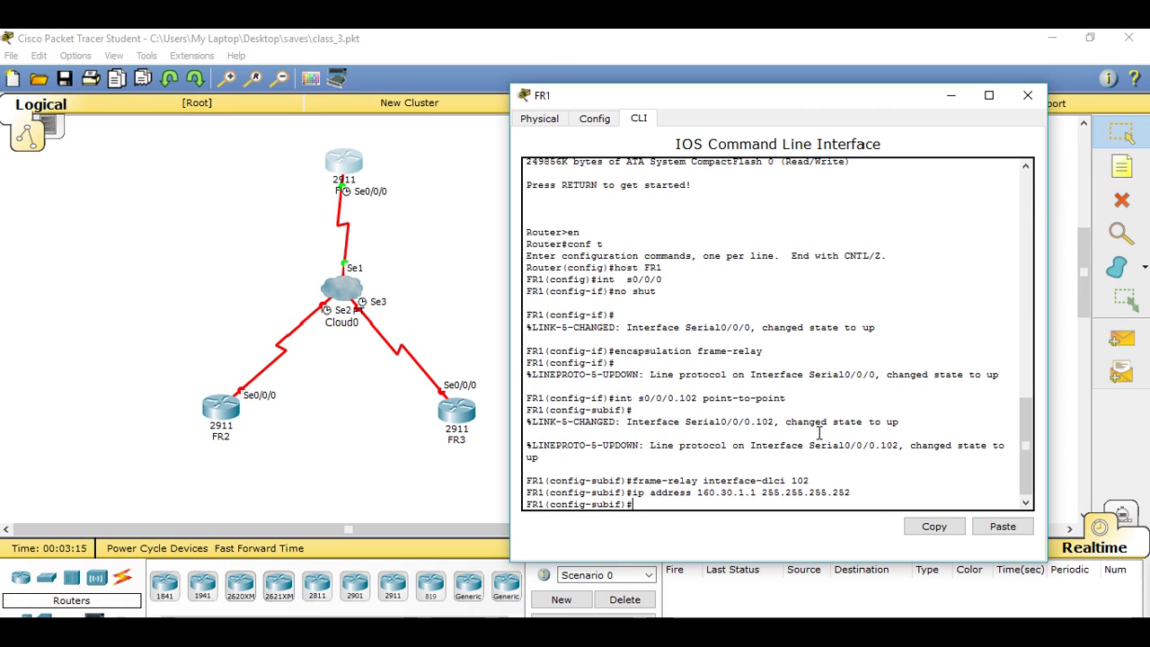
- Create the point-to-point subinterface s0/0/0.103 on FR1 by reusing and editing the earlier subinterface command
key(Up)
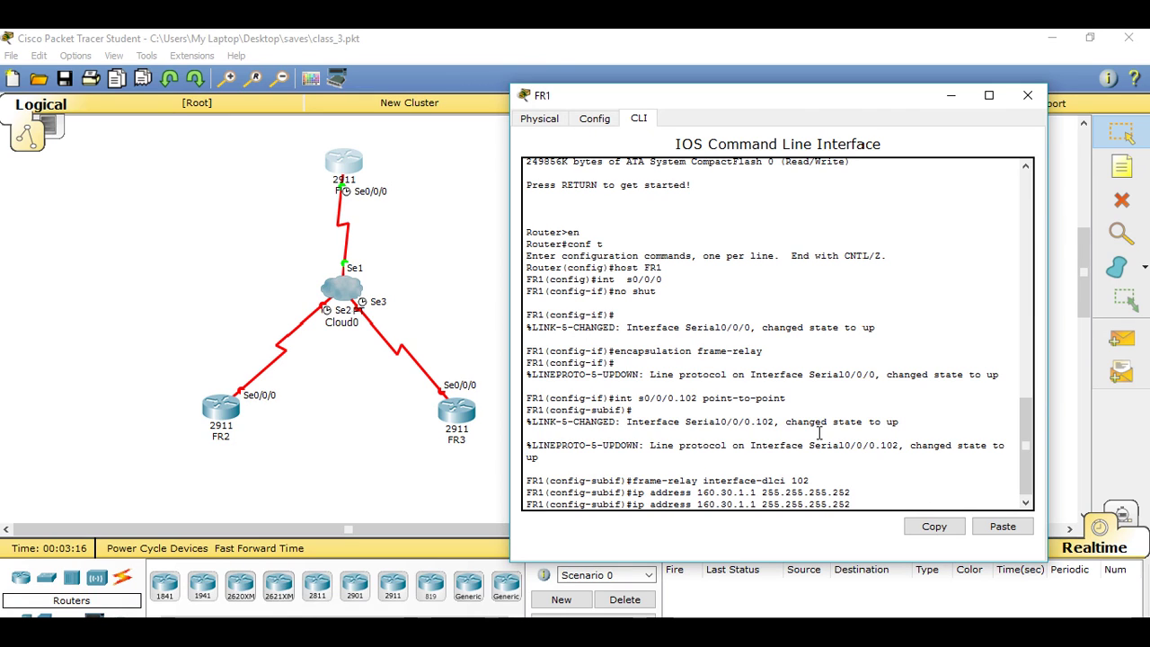
key(Up)
key(Up)
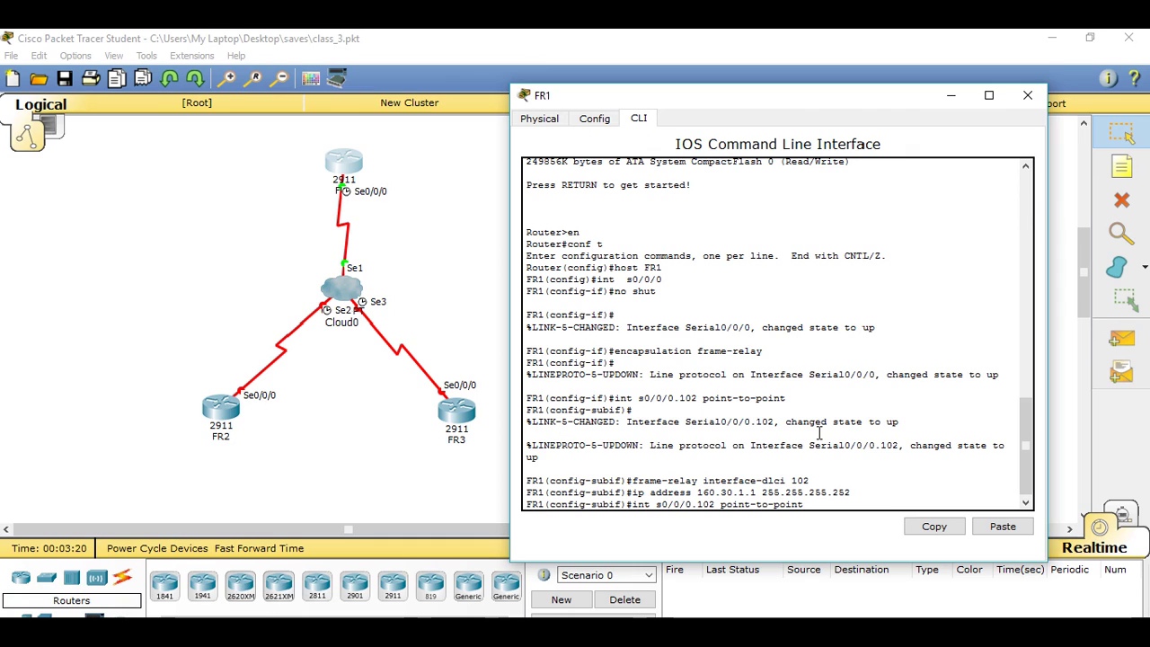
key(Left)
key(Left)
key(Left)
key(Left)
key(Left)
key(Left)
key(Left)
key(Left)
key(Left)
key(Left)
key(Left)
key(Left)
key(Left)
key(Left)
key(Left)
key(BackSpace)
text(3)
key(Return)
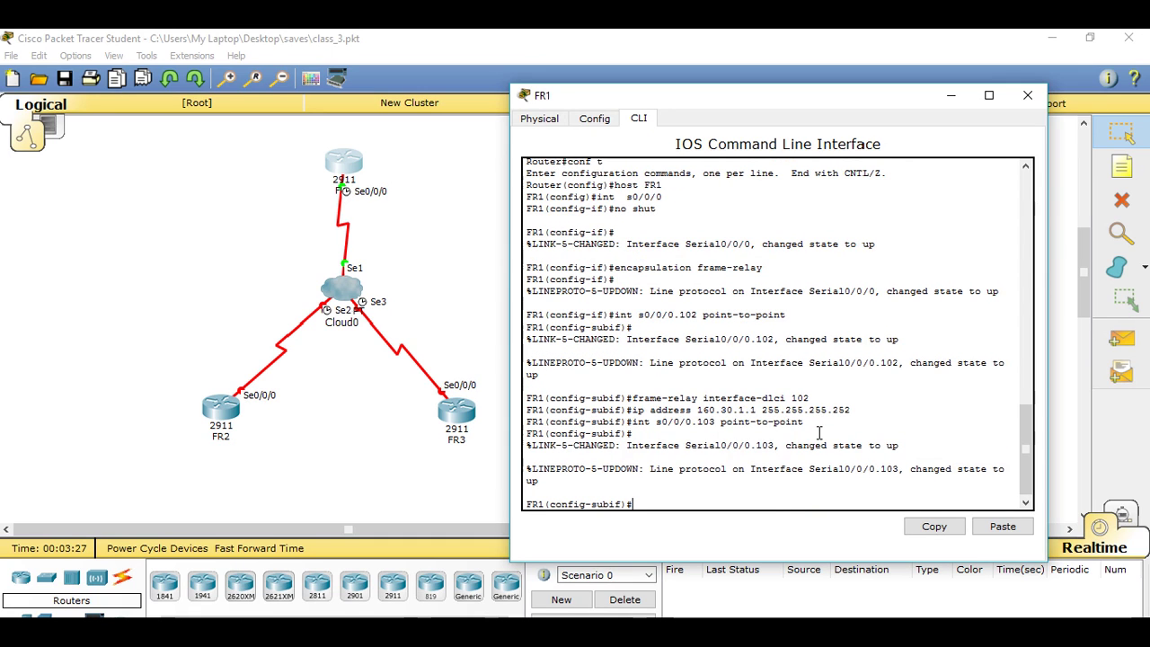
- Assign Frame Relay interface DLCI 103 to subinterface s0/0/0.103
key(Up)
key(Up)
key(Up)
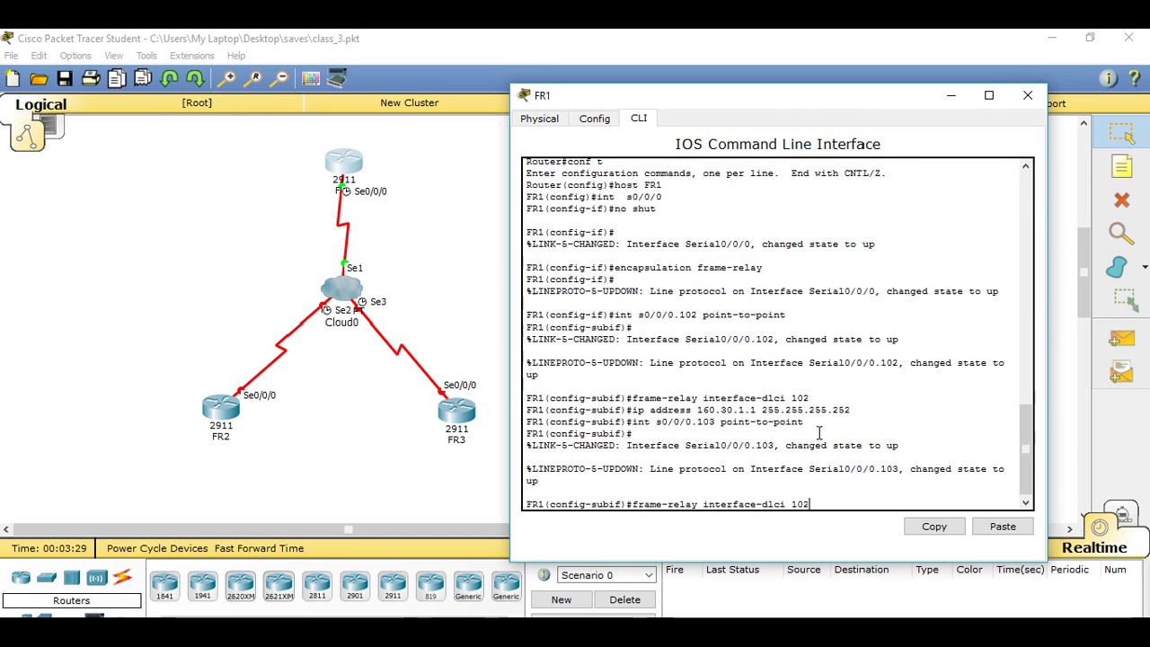
key(BackSpace)
text(3)
key(Return)
- Give subinterface s0/0/0.103 the IP address 160.30.3.2 with mask 255.255.255.252, reusing the earlier address command
key(Up)
key(Up)
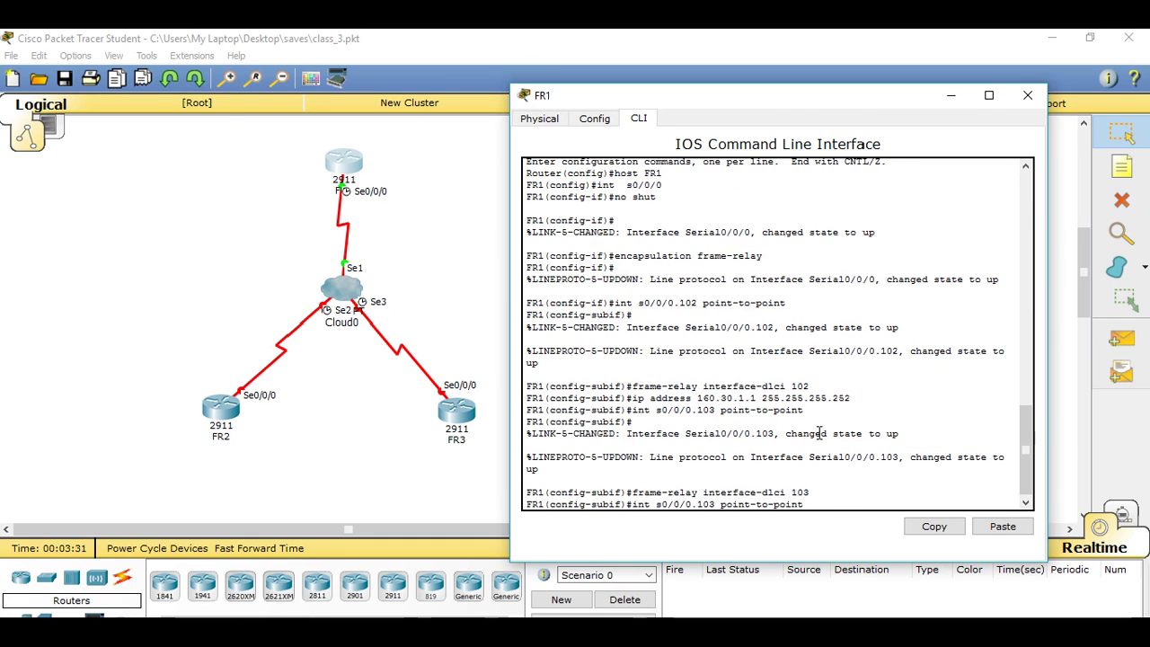
key(Up)
key(Left)
key(Left)
key(Left)
key(Left)
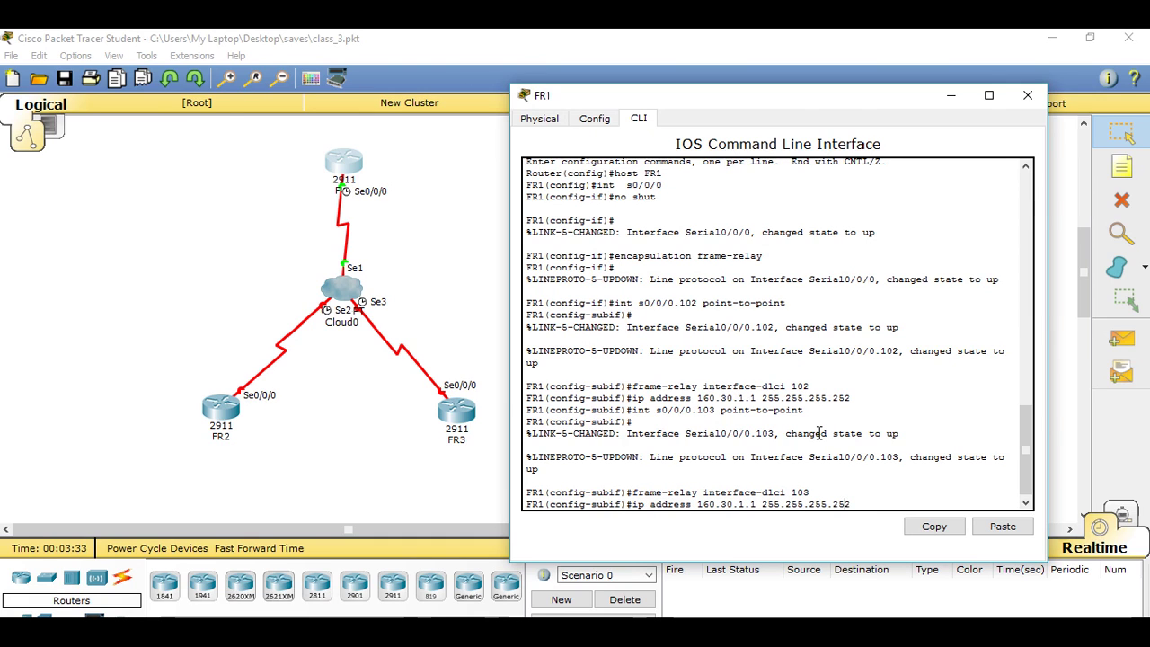
key(Left)
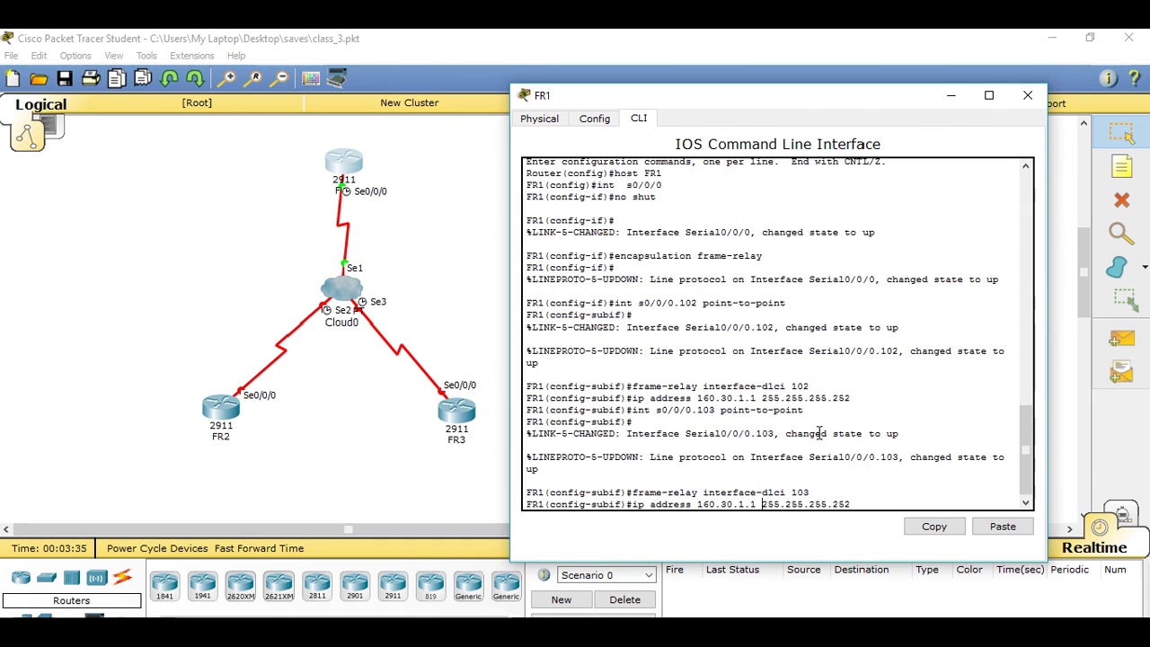
key(Left)
key(Left)
key(Left)
key(Left)
key(Left)
key(Left)
key(Left)
key(Left)
key(Left)
key(Left)
key(Left)
key(BackSpace)
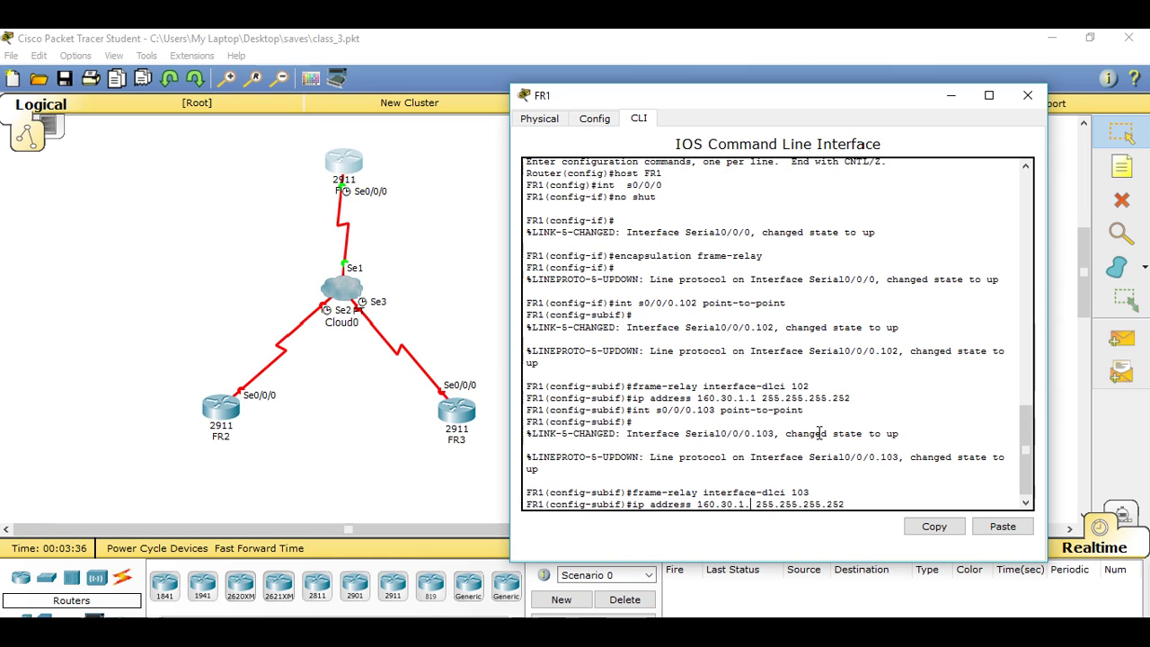
key(BackSpace)
key(BackSpace)
text(3.2)
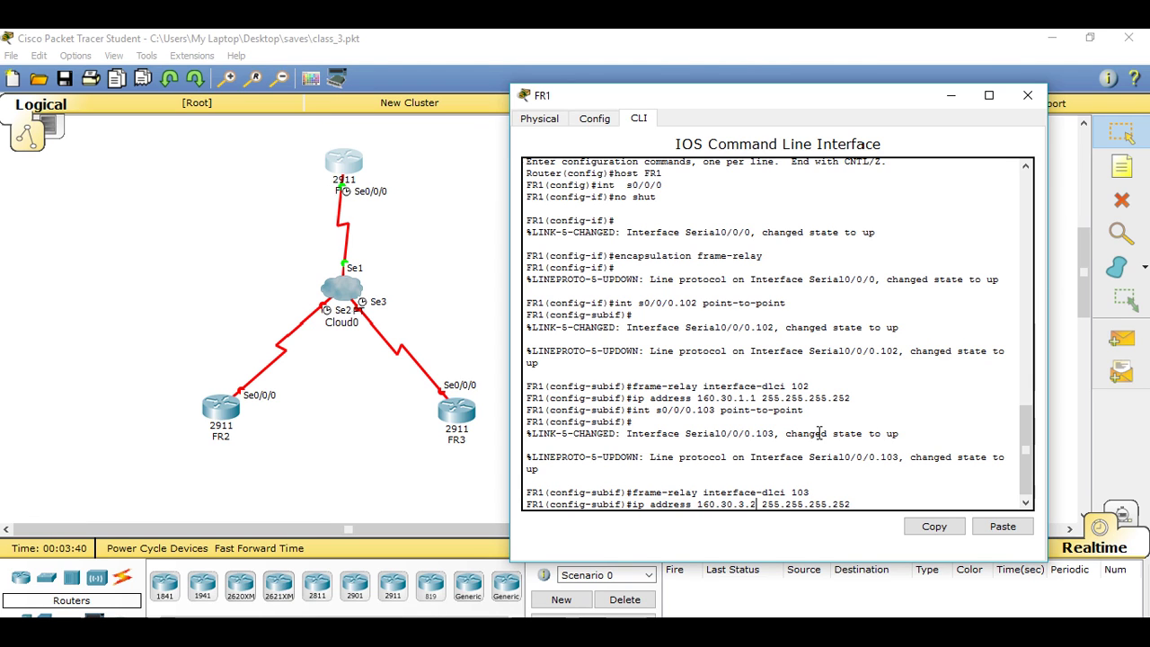
key(Return)
- Leave configuration mode, save FR1's running configuration to startup-config, and close the router's window
key(ctrl+z)
key(Return)
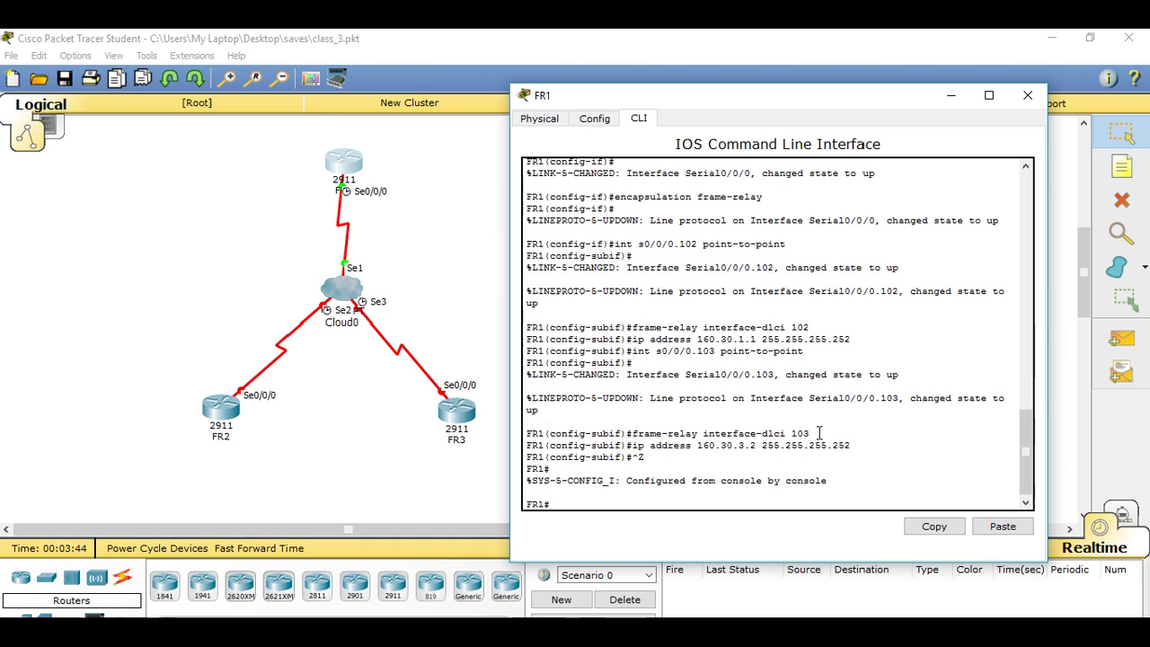
text(copy run start)
key(Return)
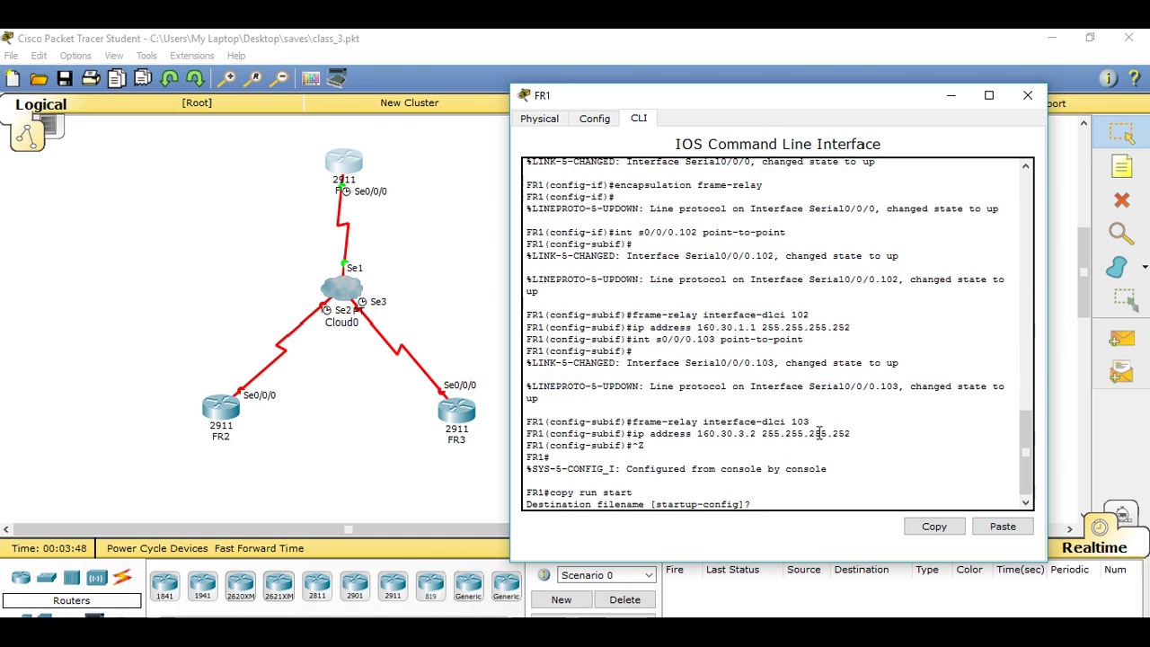
key(Return)
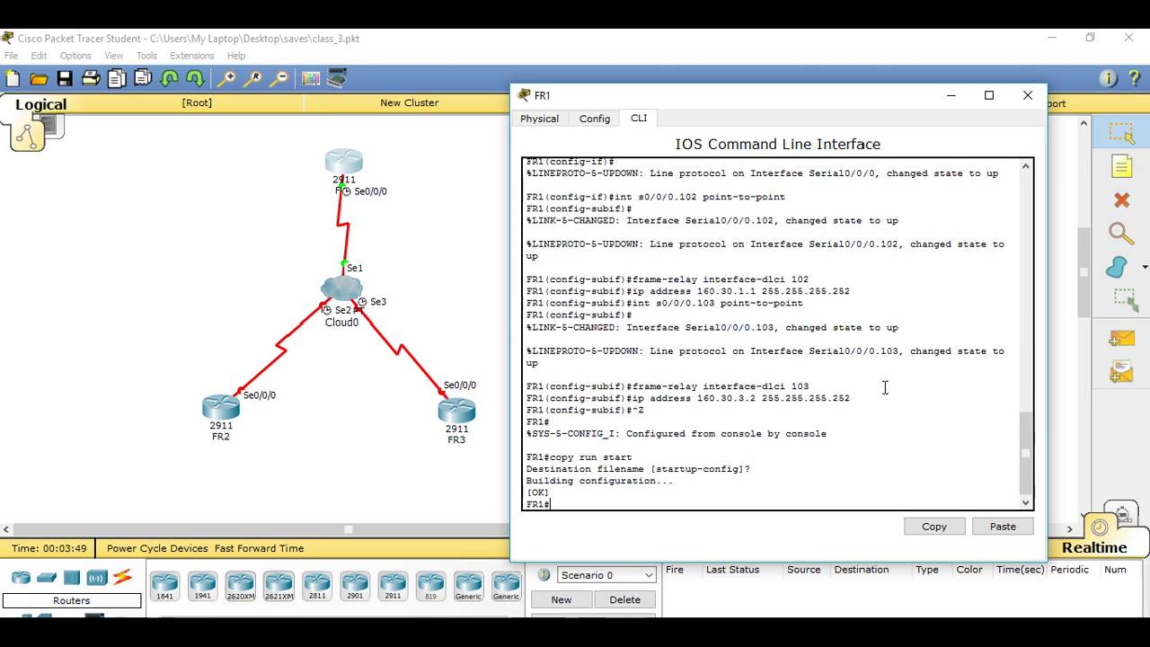
click(1028, 96)
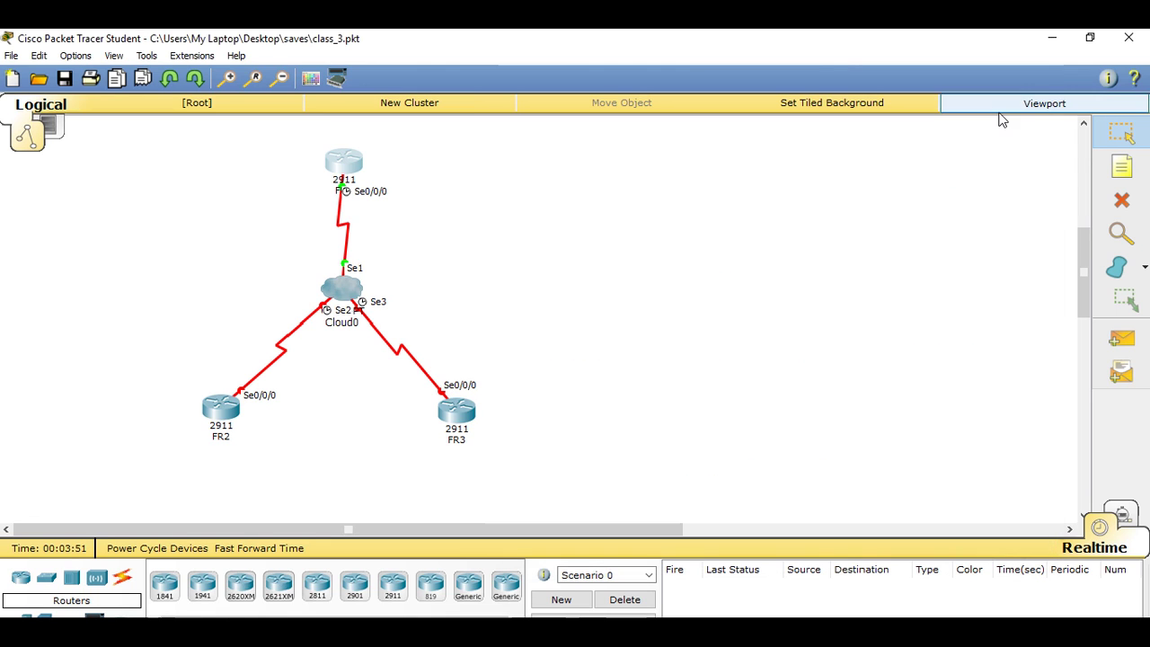
- Open FR2's command-line interface and set the router's hostname to FR2 in global configuration mode
click(244, 420)
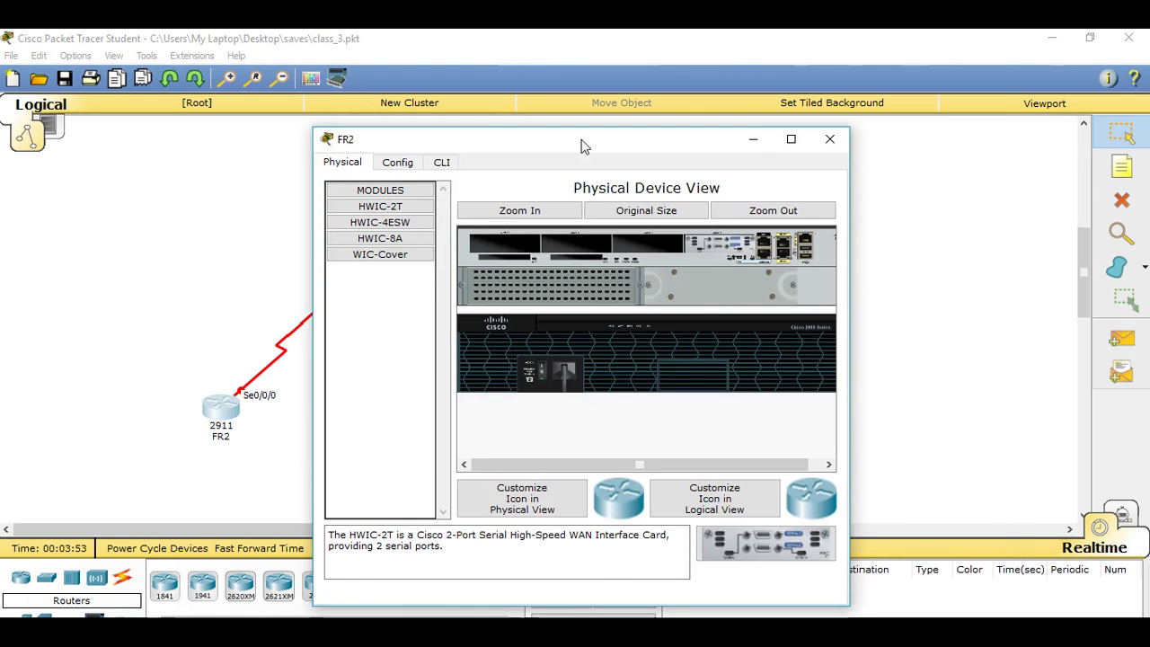
drag(580, 147, 812, 82)
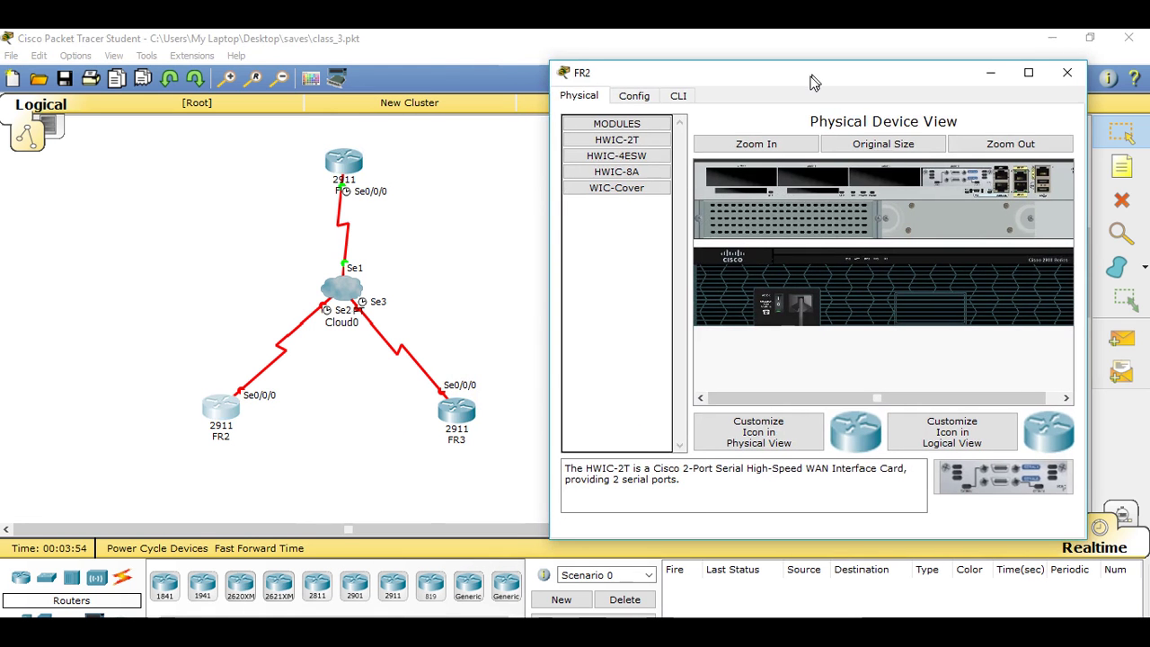
click(679, 96)
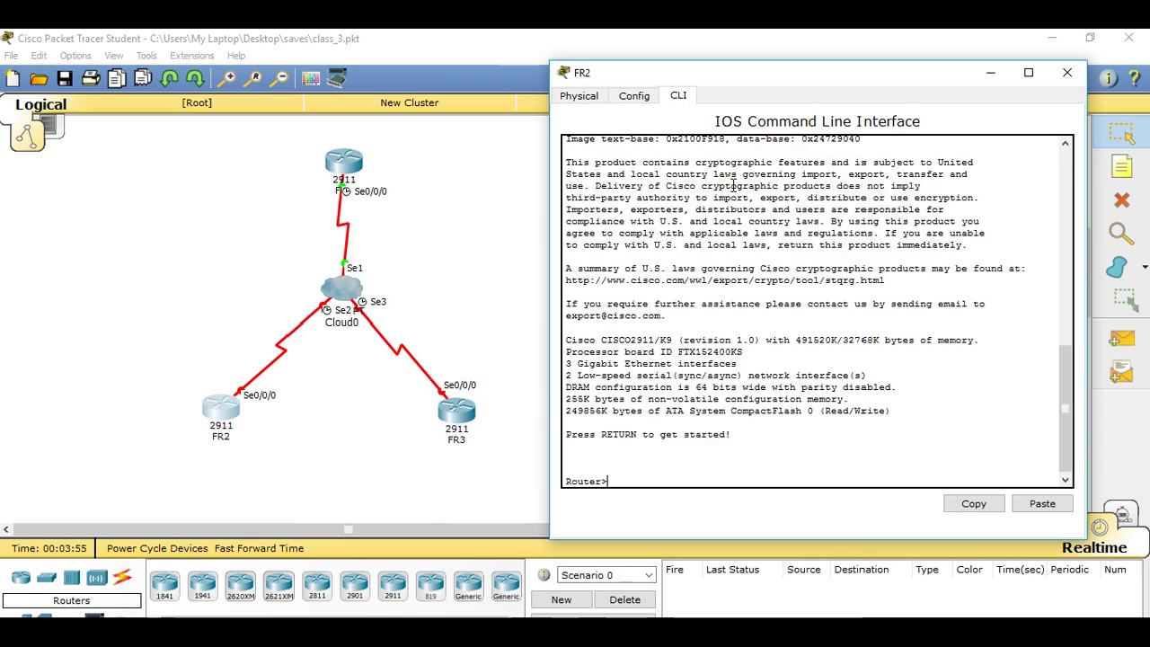
text(en)
key(Return)
text(conf)
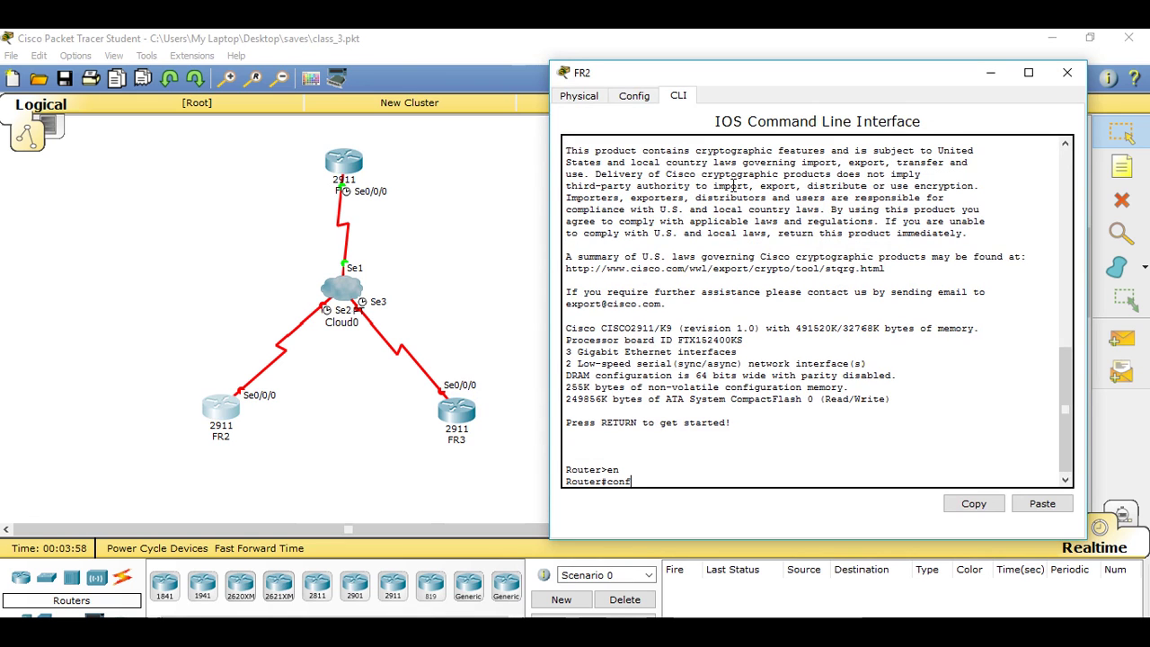
text( t)
key(Return)
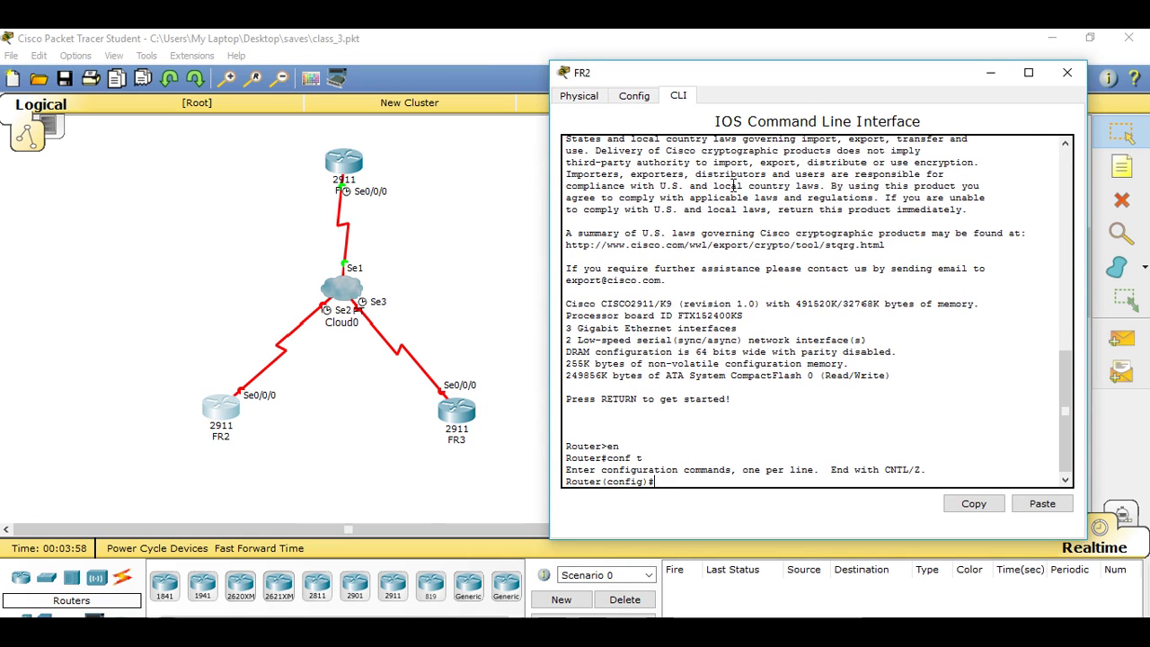
text(host)
text(FR2)
key(Return)
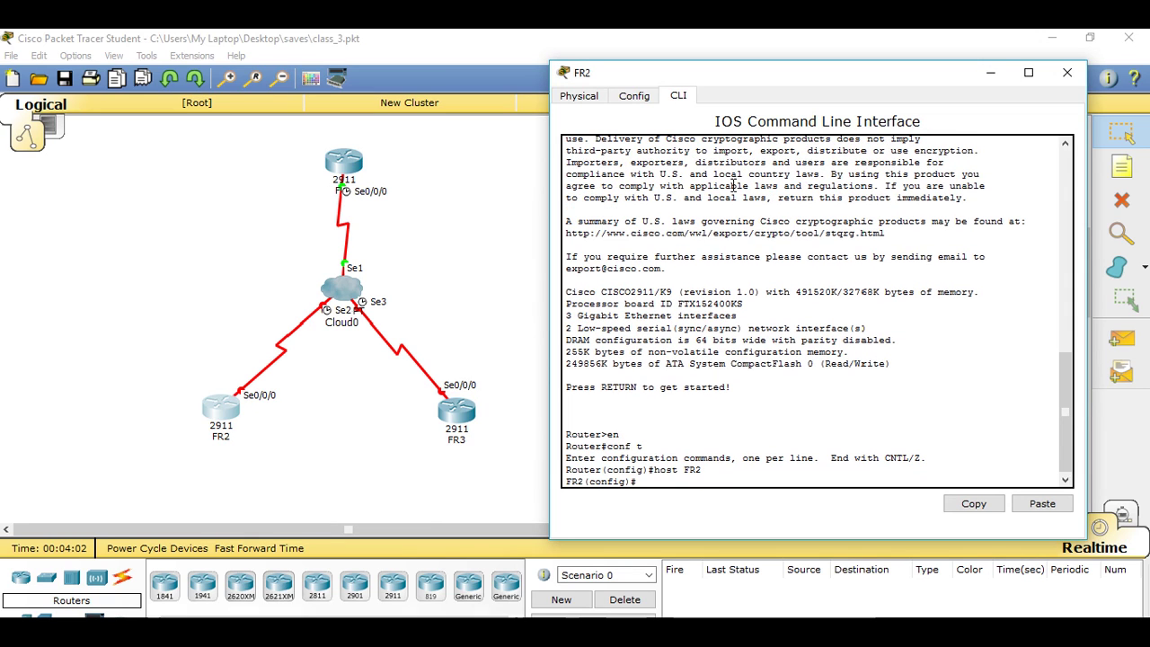
- Enable serial interface s0/0/0 on FR2 with the no shut command
text(int s0/0/0)
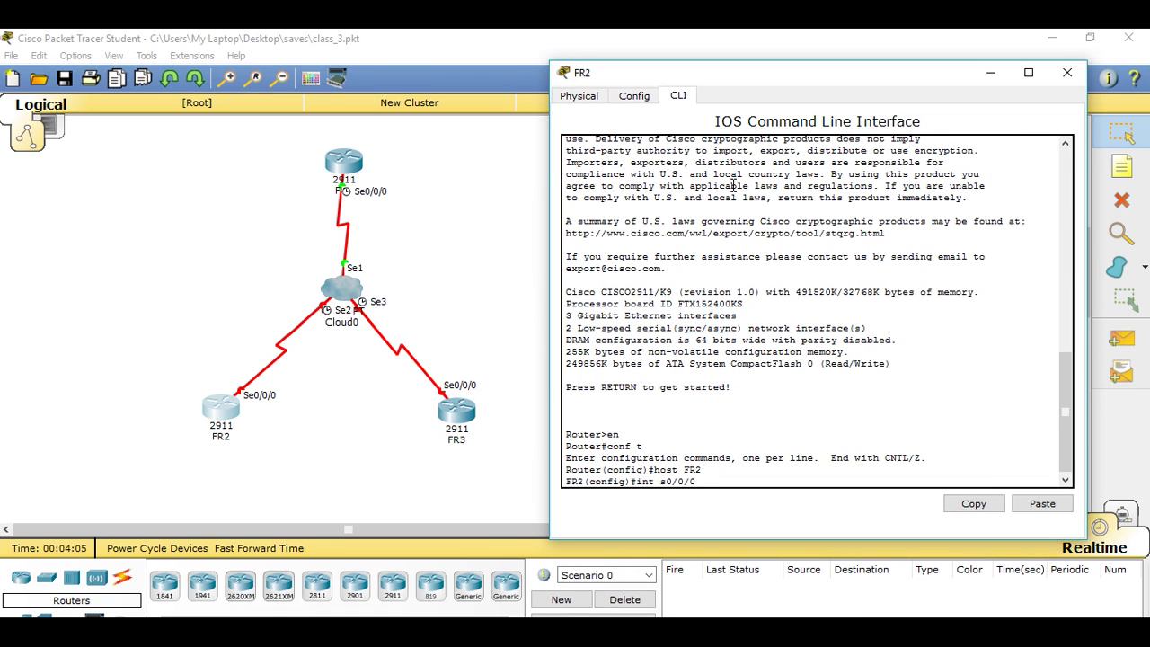
key(Return)
text(nfig-if)#n)
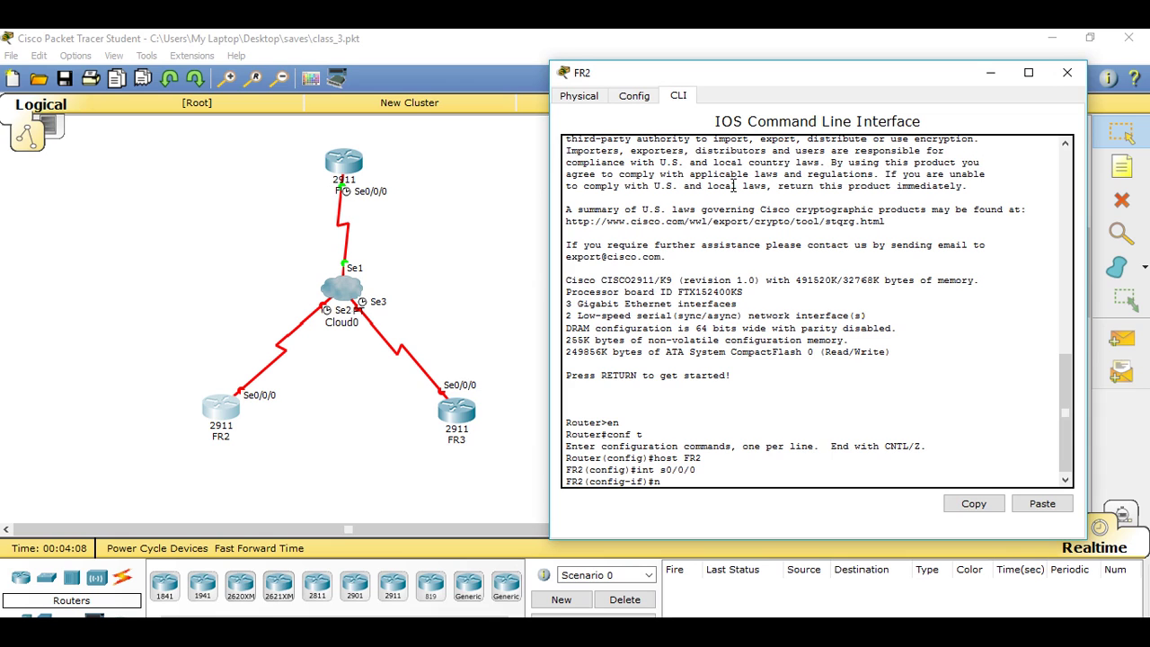
text(o shut)
key(Return)
text(int s)
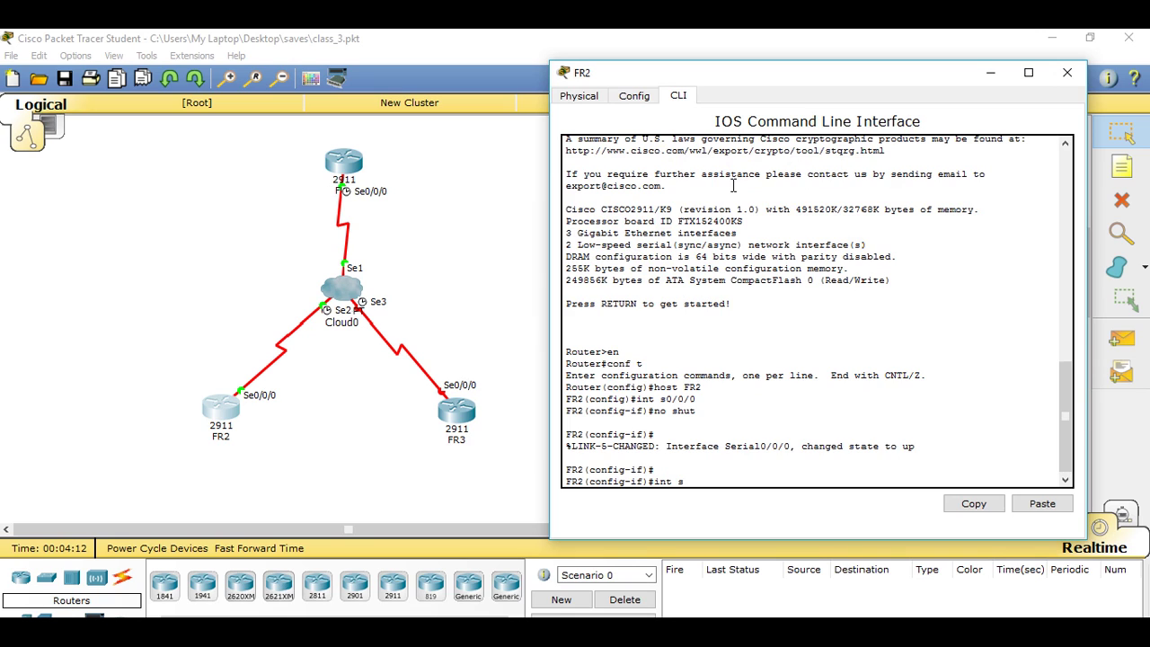
text(0/0/0)
key(BackSpace)
key(BackSpace)
key(BackSpace)
key(BackSpace)
key(BackSpace)
key(BackSpace)
key(BackSpace)
key(BackSpace)
key(BackSpace)
key(BackSpace)
- Set the encapsulation of FR2's s0/0/0 interface to frame-relay
text(encapsulation frame-relay)
key(Return)
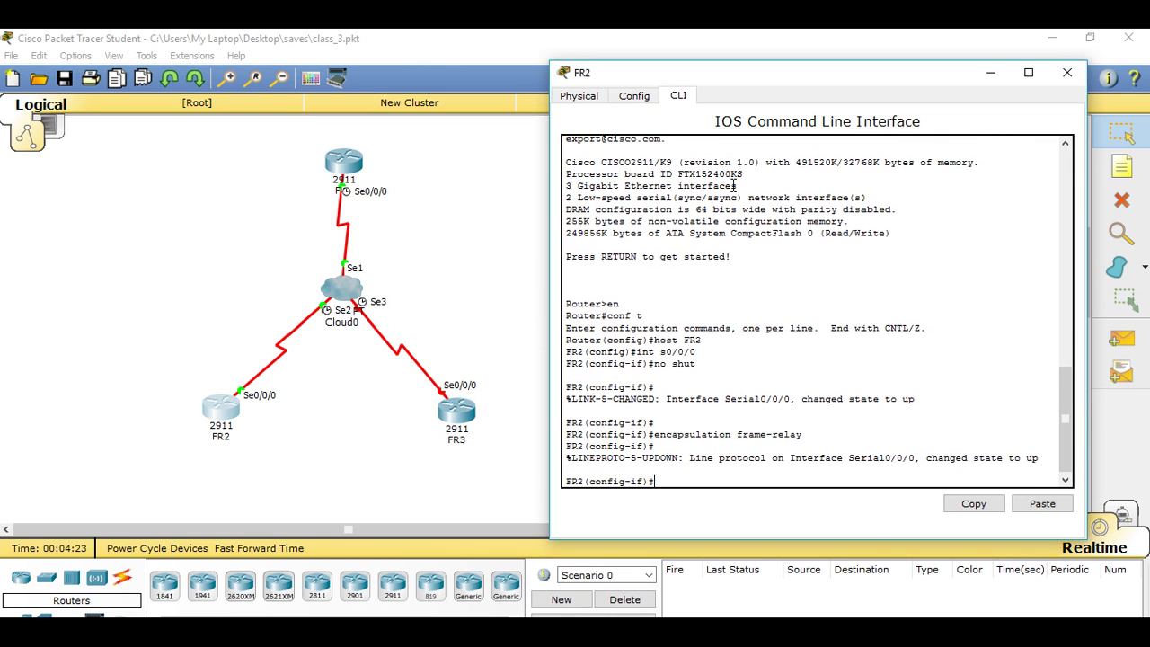
- Create the point-to-point subinterface s0/0/0.201 on FR2
text(int s0/0/0.201 point-to-poi)
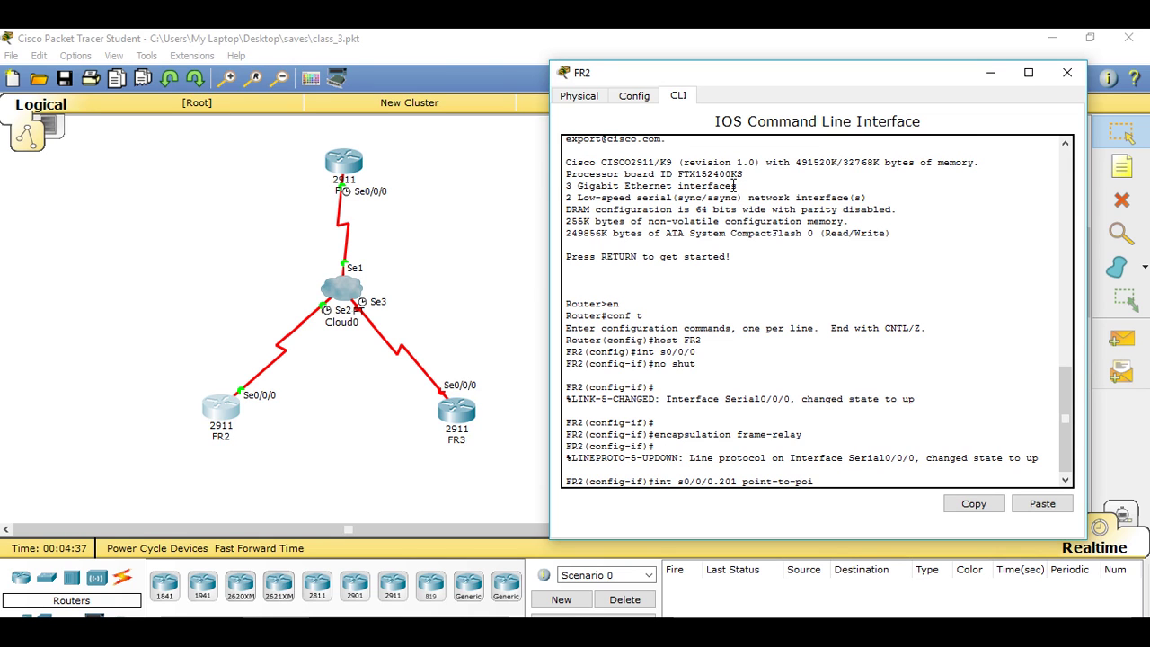
text(nt)
key(Return)
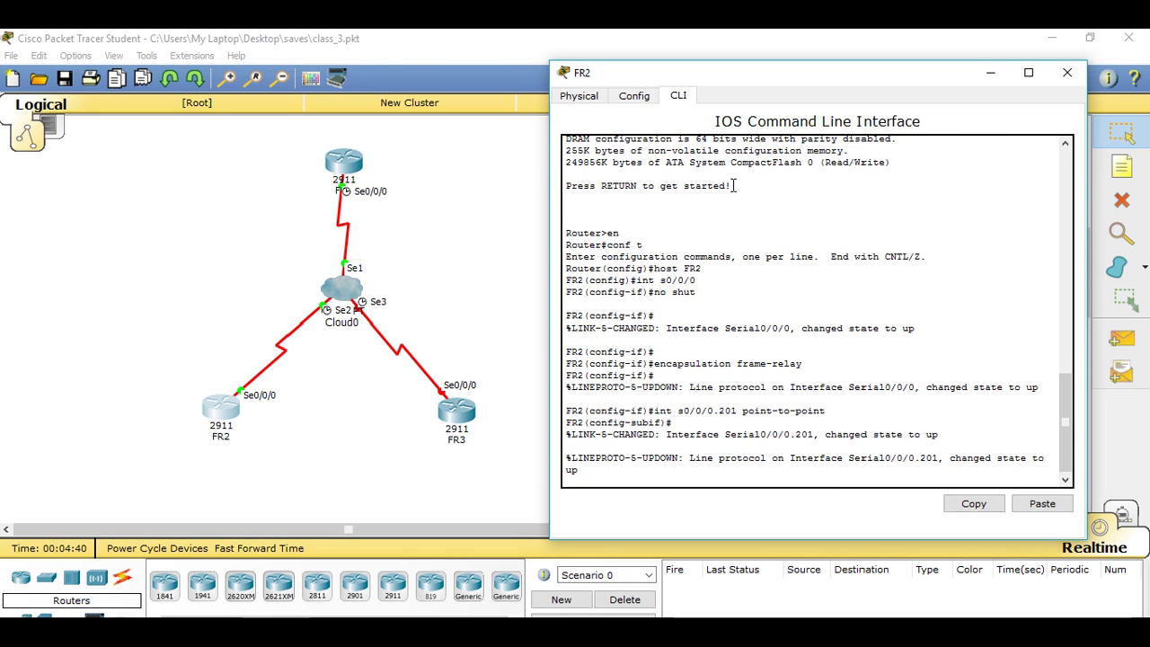
key(Return)
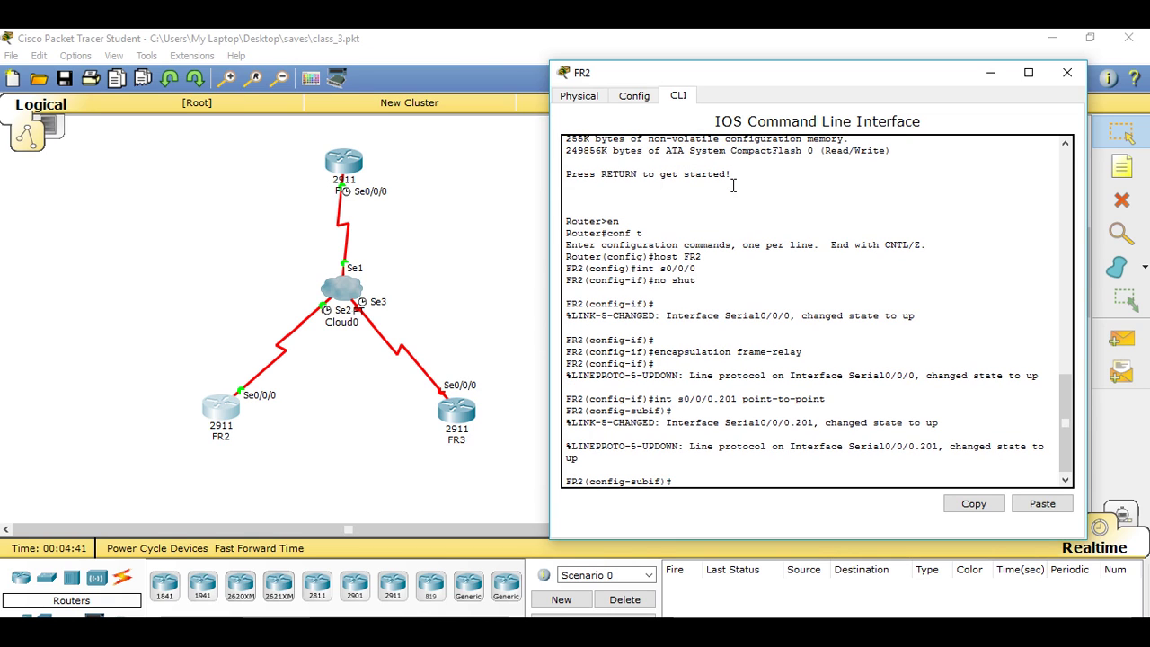
- Assign Frame Relay interface DLCI 201 to FR2's subinterface s0/0/0.201
text(frame-relay interface)
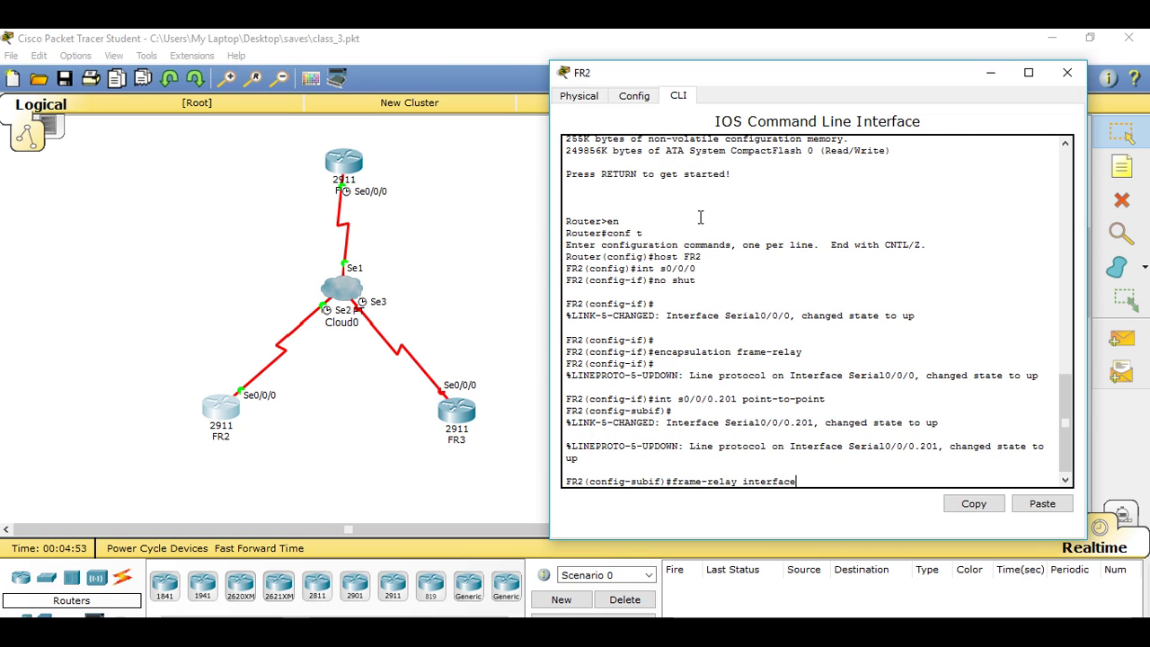
text(--dlci)
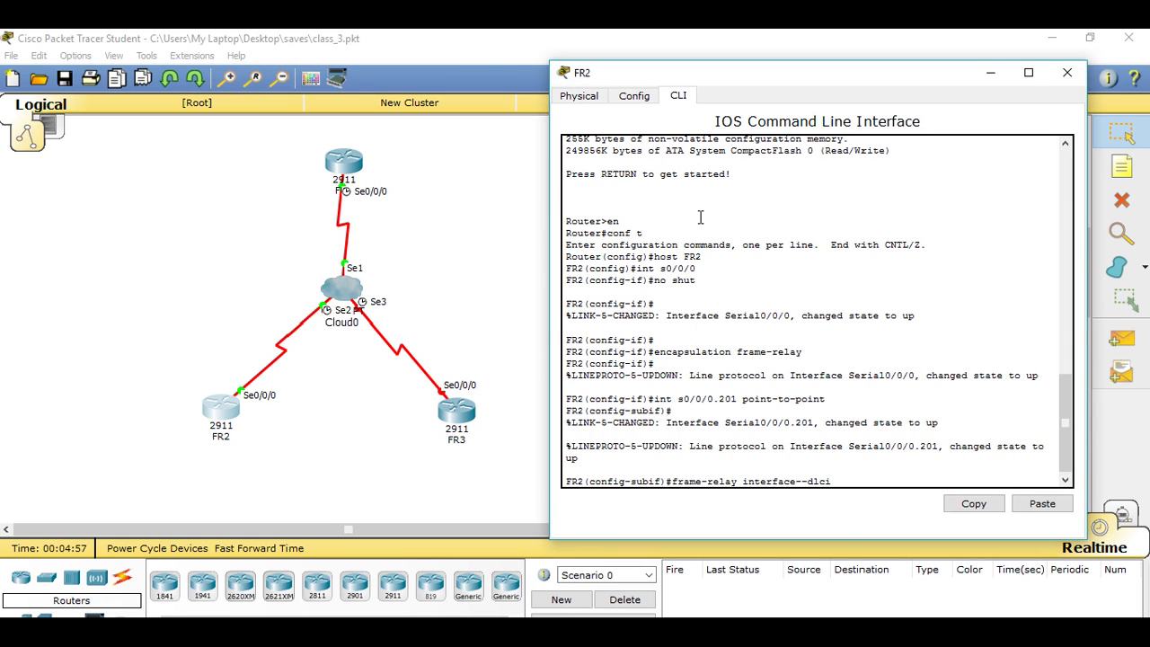
key(BackSpace)
text(201)
key(Return)
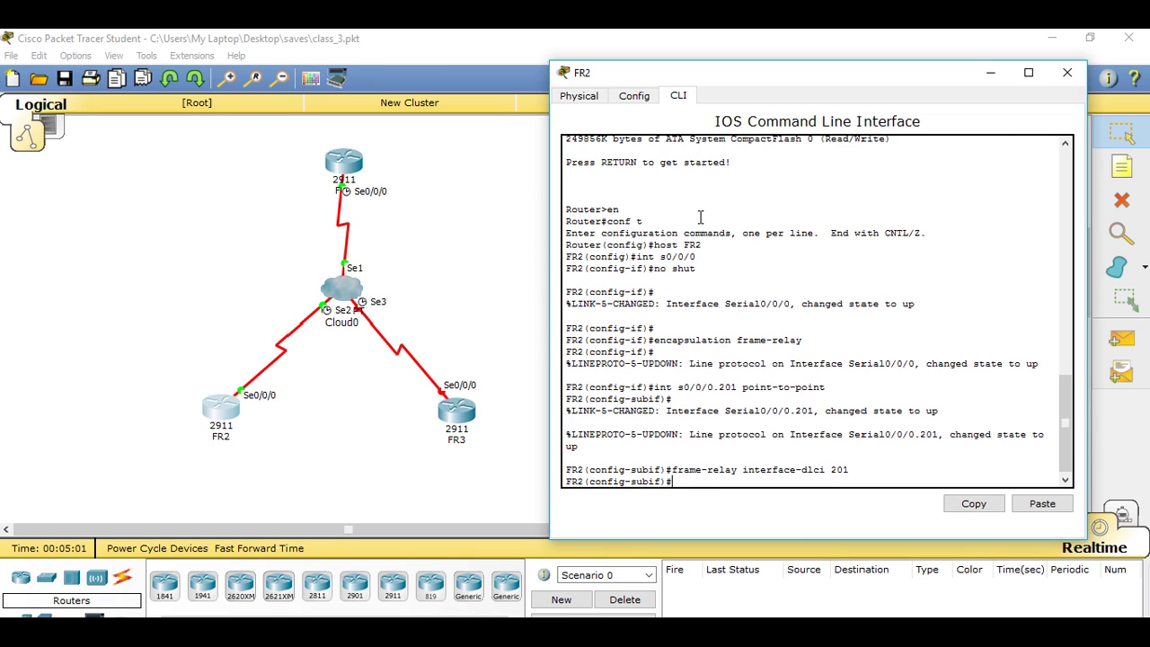
- Give FR2's subinterface s0/0/0.201 the IP address 160.30.1.2 with mask 255.255.255.252
text(ip address 160.30.1.2 255.255.255)
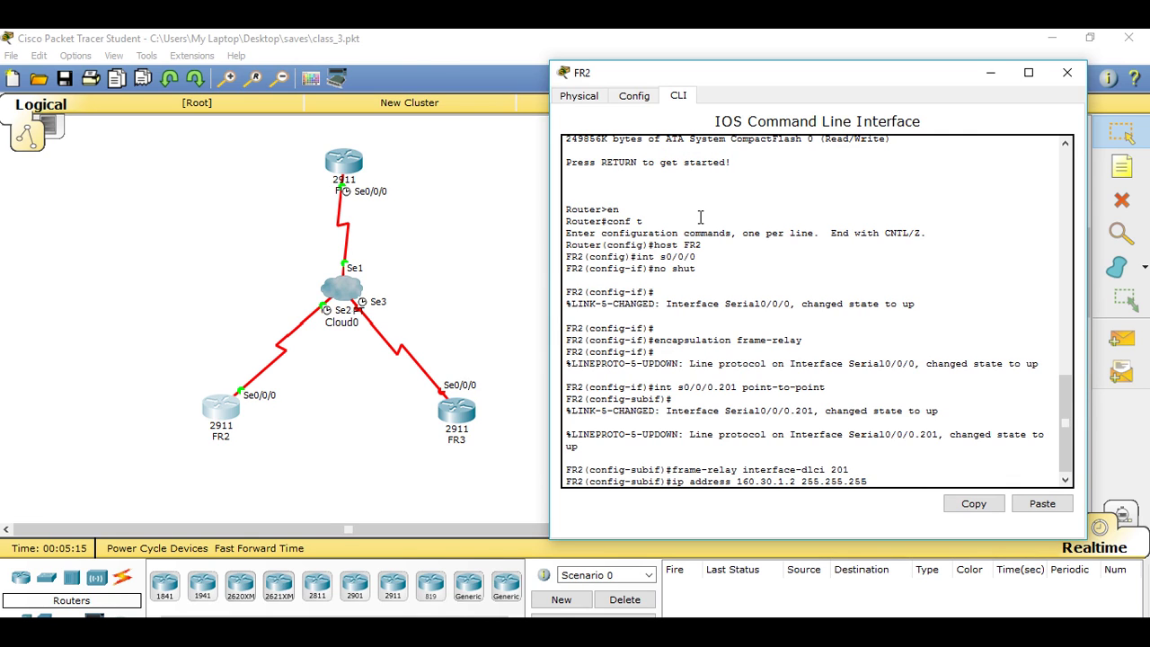
text(.252)
key(Return)
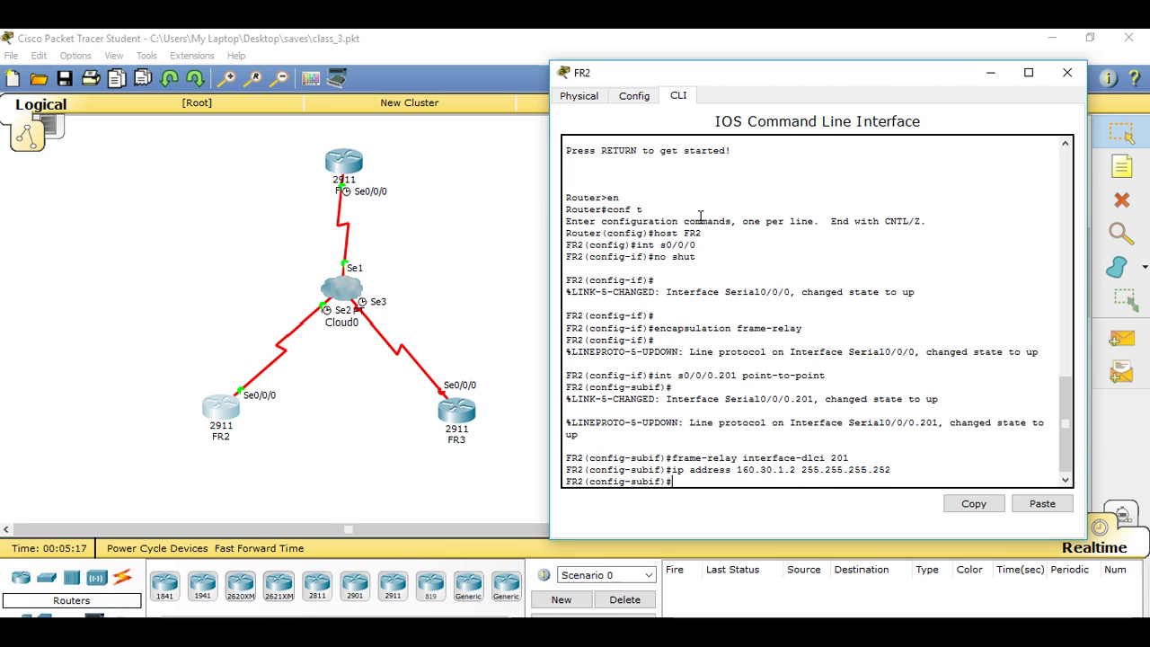
- Create the point-to-point subinterface s0/0/0.203 on FR2 by reusing and editing the earlier subinterface command
text(encapsulation frame-relay)
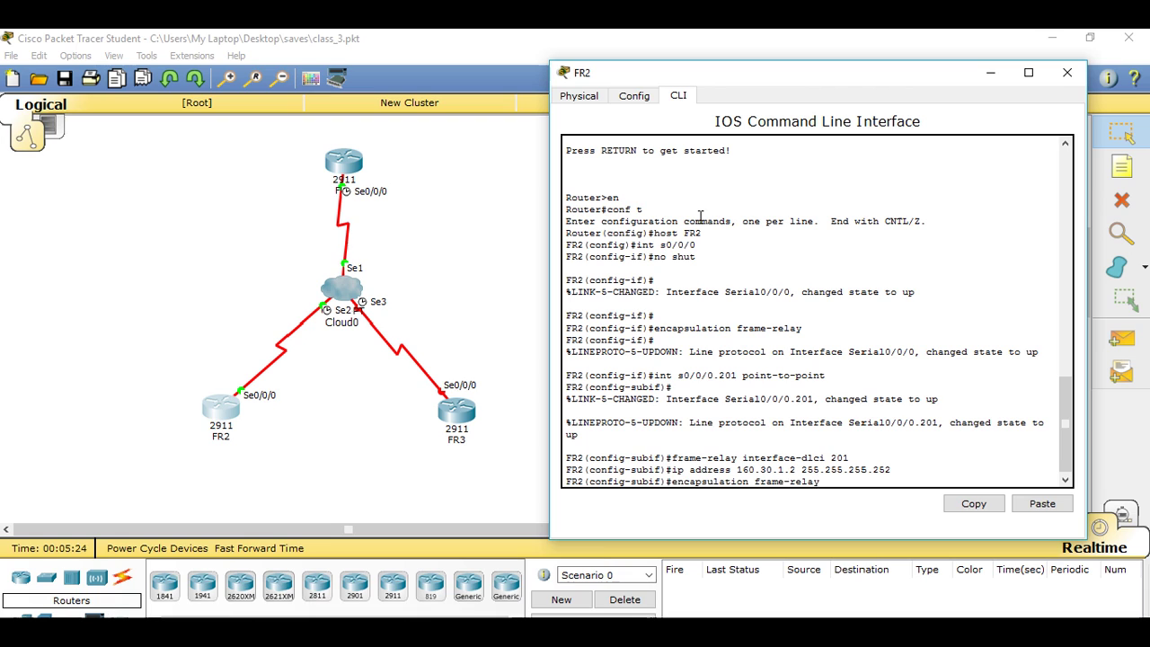
key(Up)
key(Up)
key(Up)
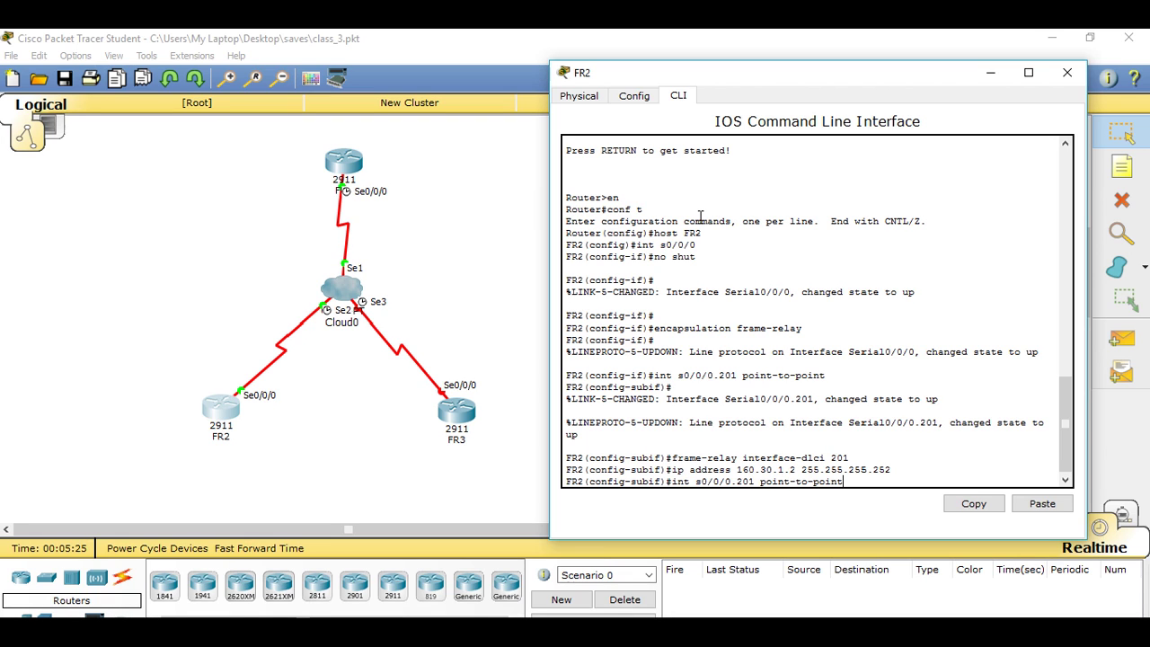
key(Left)
key(Left)
key(Left)
key(Left)
key(Left)
key(Left)
key(Left)
key(Left)
key(Left)
key(Left)
key(BackSpace)
text(3)
key(Return)
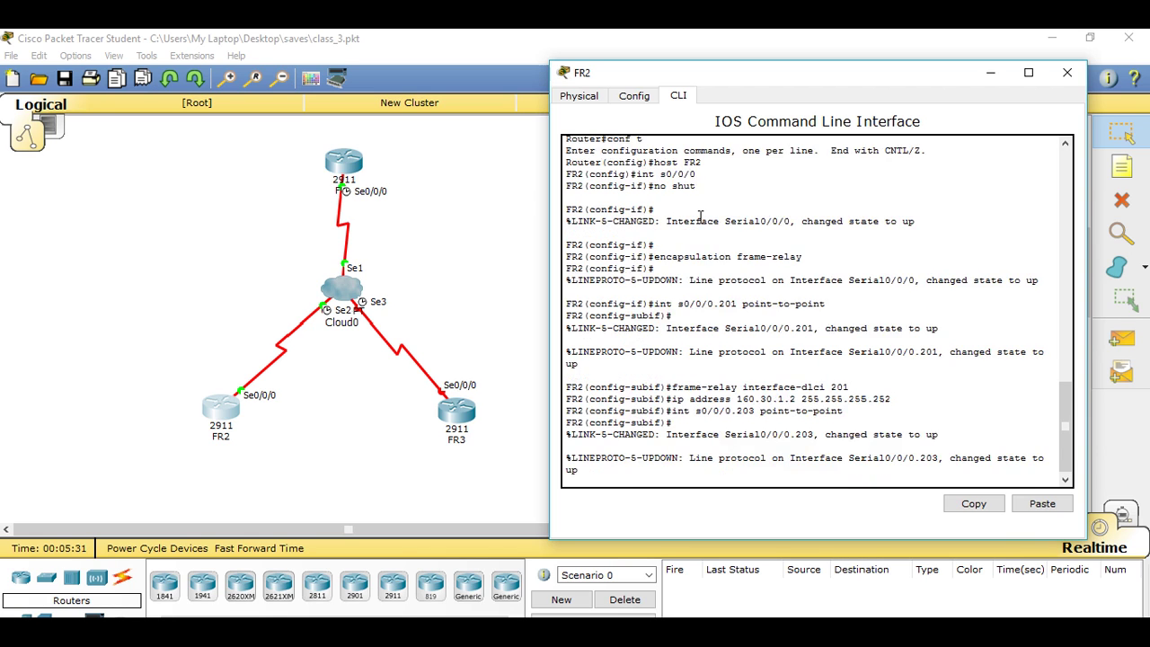
- Assign Frame Relay interface DLCI 203 to FR2's subinterface s0/0/0.203, reusing the earlier DLCI command
key(Up)
key(Up)
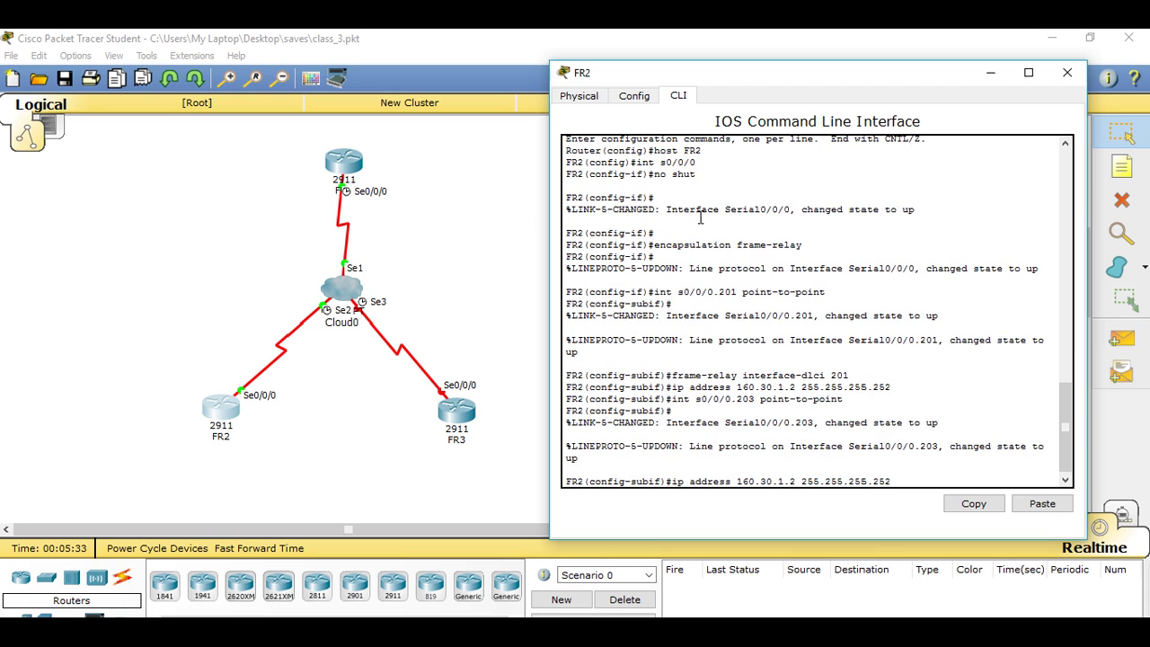
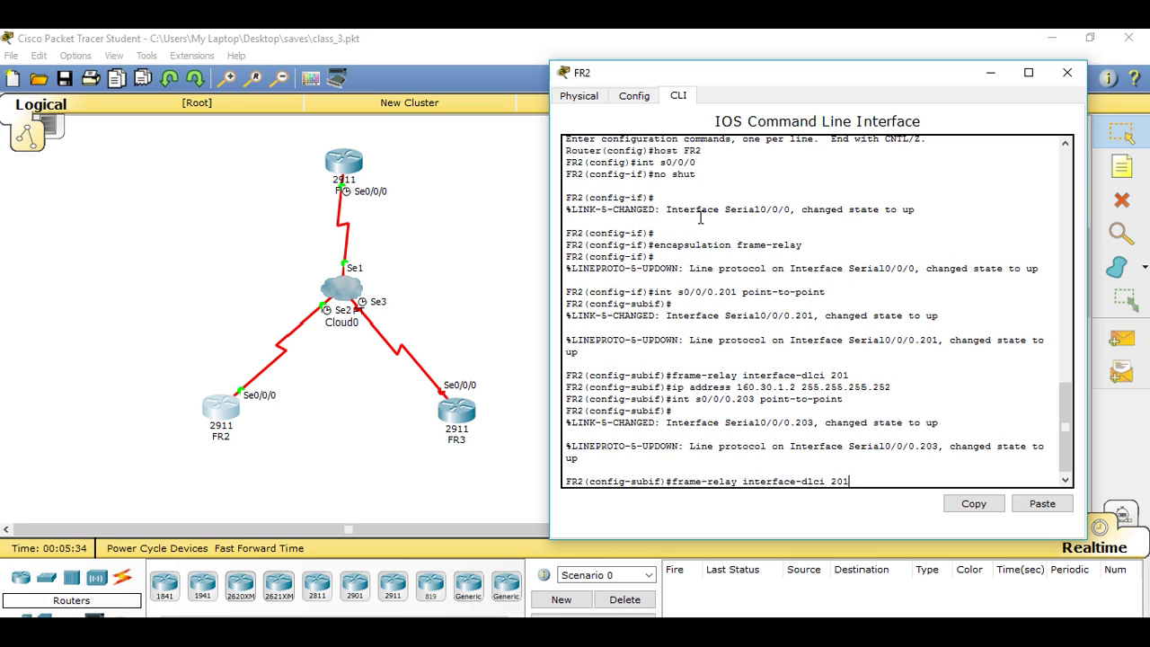
text(3)
key(Return)
- Give FR2's subinterface s0/0/0.203 the IP address 160.30.2.1 with mask 255.255.255.252, reusing the earlier address command
key(Up)
key(Up)
key(Up)
key(Left)
key(Left)
key(Left)
key(Left)
key(Left)
key(Left)
key(Left)
key(Left)
key(Left)
key(Left)
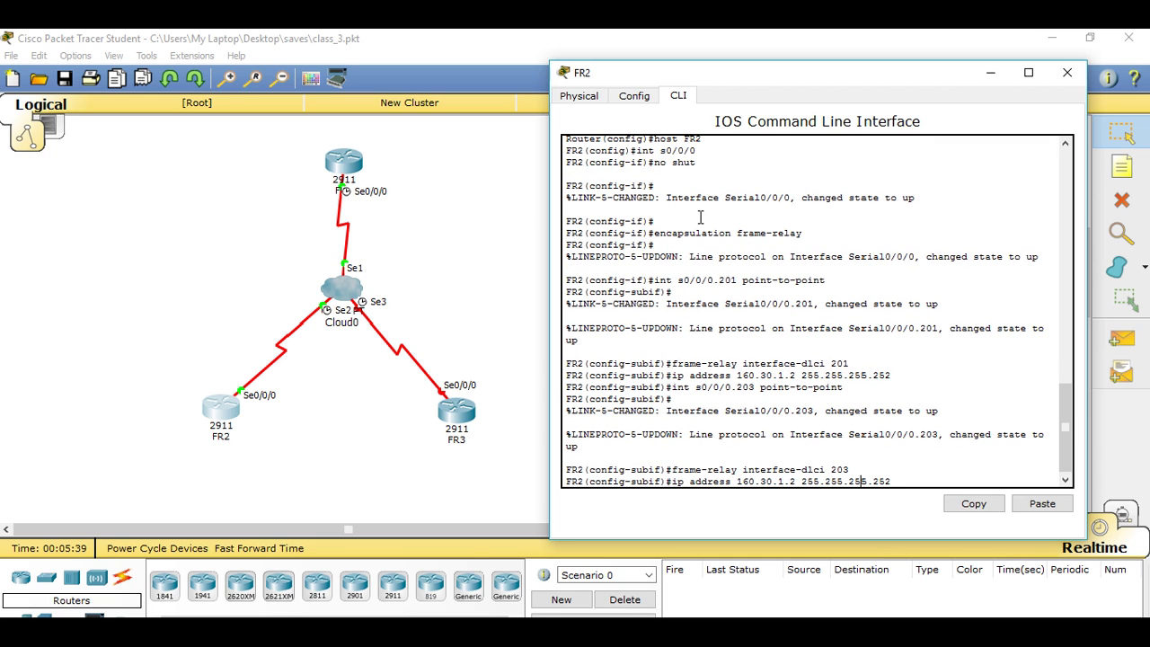
key(Left)
key(Left)
key(Left)
key(Left)
key(BackSpace)
key(BackSpace)
key(BackSpace)
text(2.1)
key(Return)
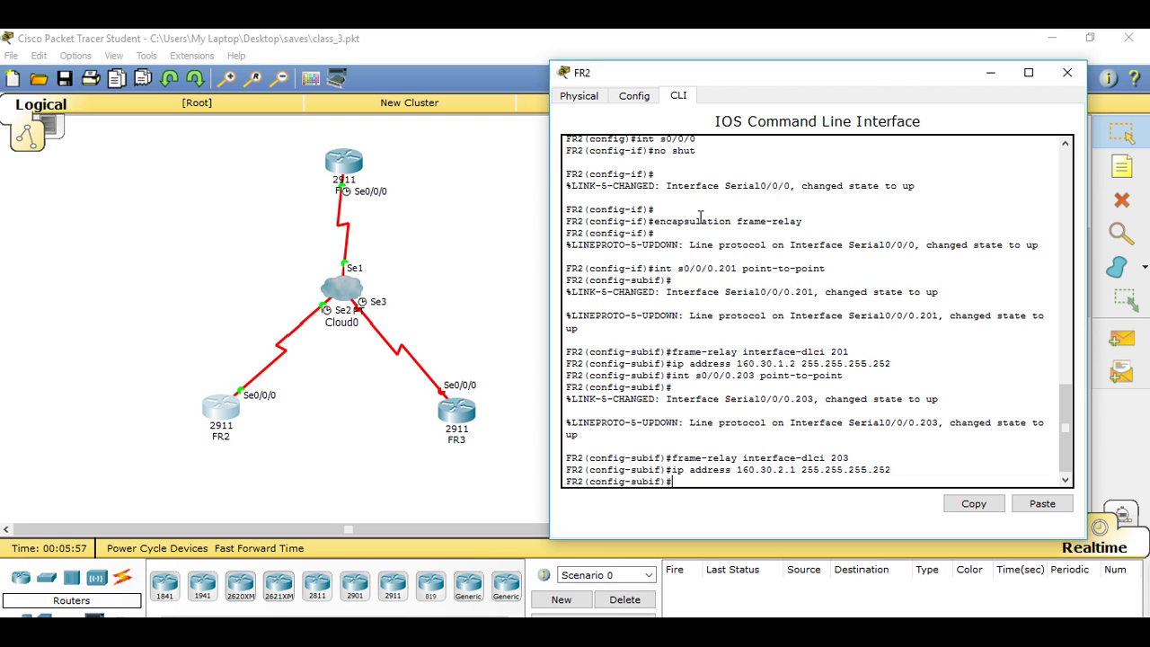
- Leave configuration mode, save FR2's running configuration to startup-config, and close the router's window
key(ctrl+z)
text(copy ru)
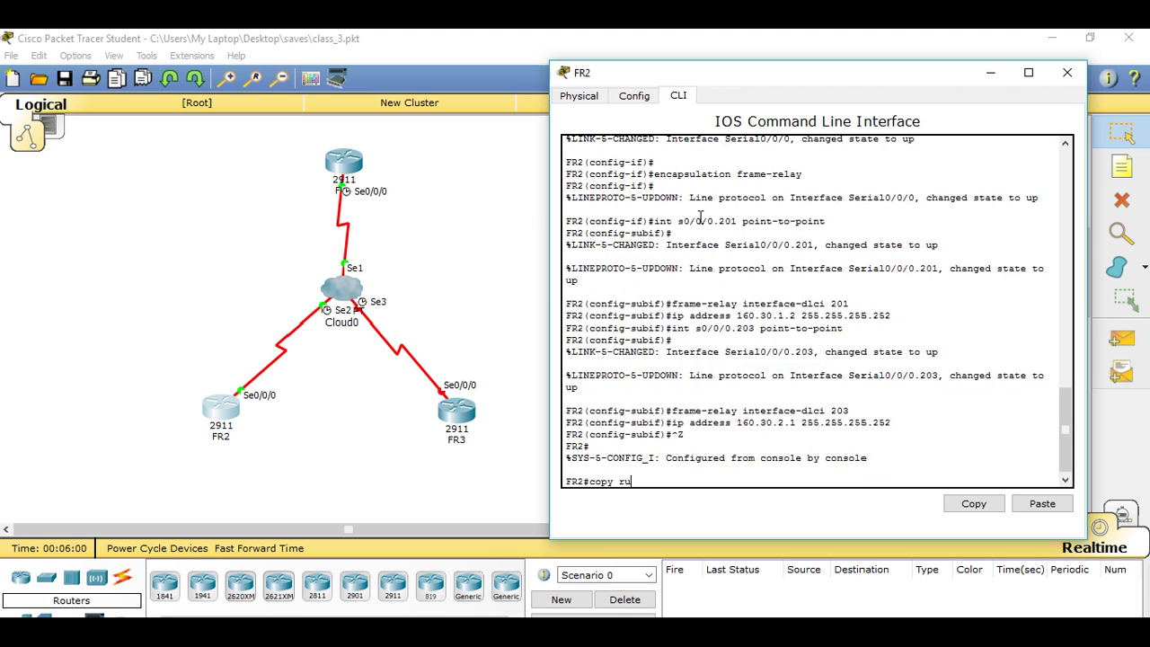
text(n start)
key(Return)
key(Return)
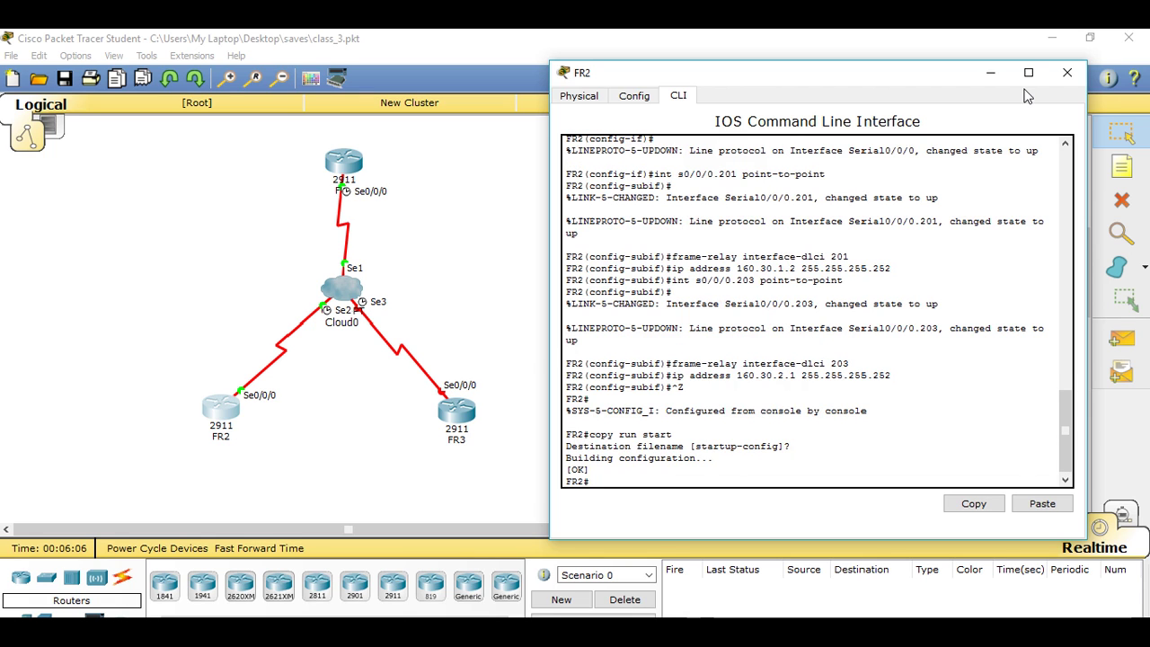
click(1067, 71)
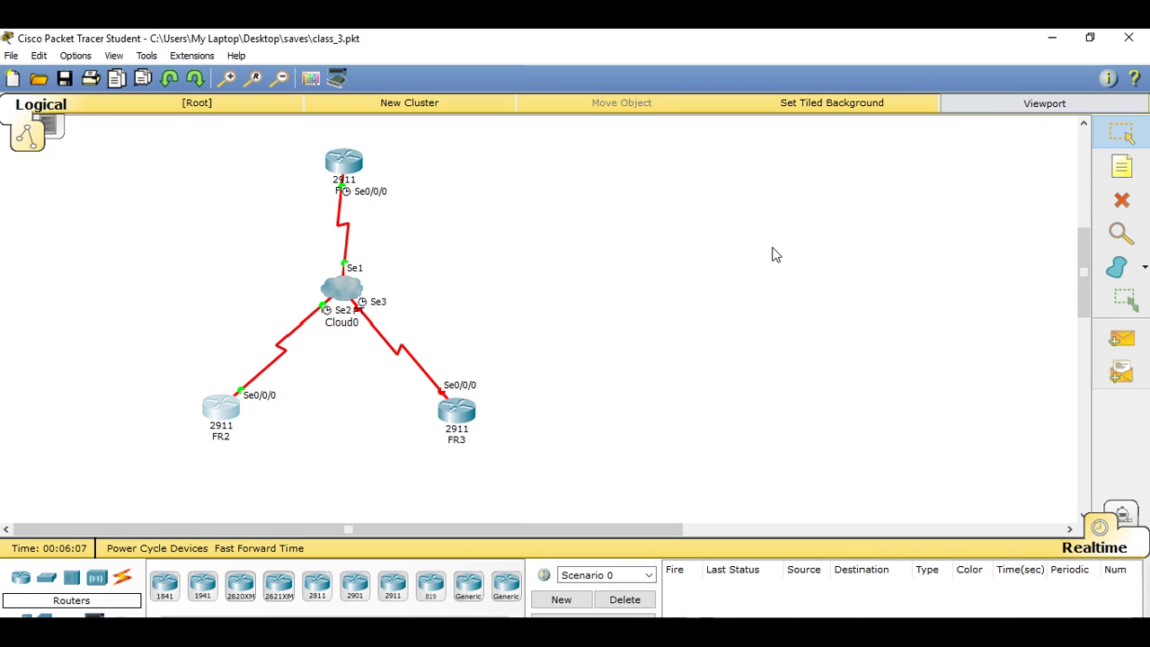
- Open FR3's command-line interface and set the router's hostname to FR3 in global configuration mode
click(459, 434)
drag(642, 134, 801, 74)
click(655, 88)
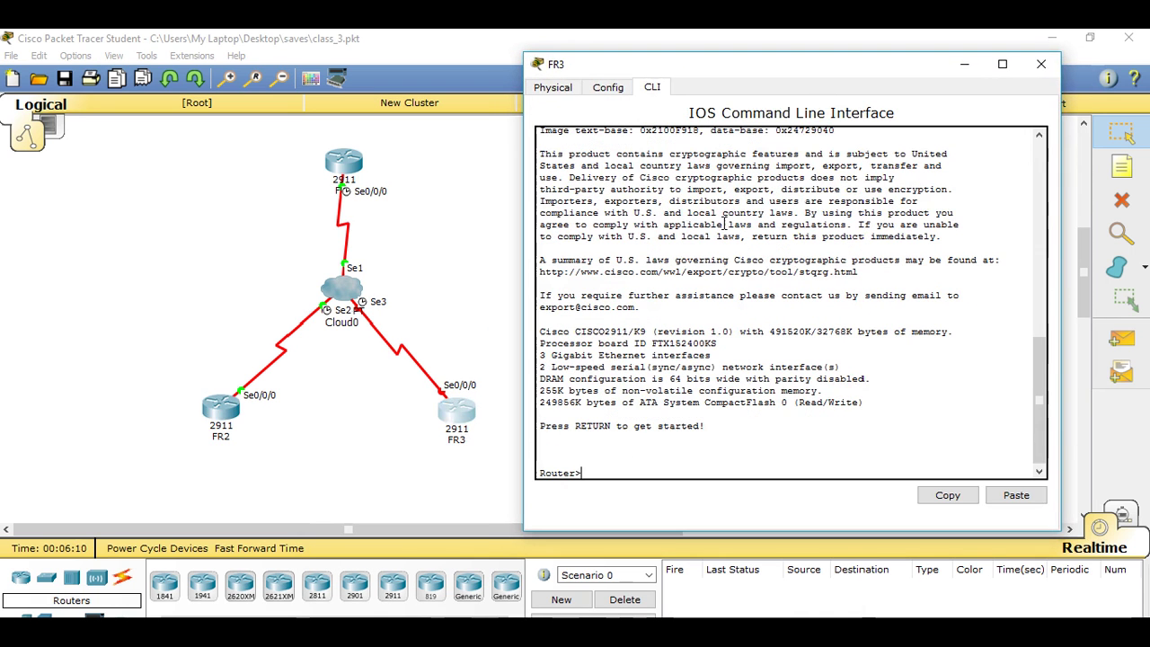
text(en)
key(Return)
text(conf t)
key(Return)
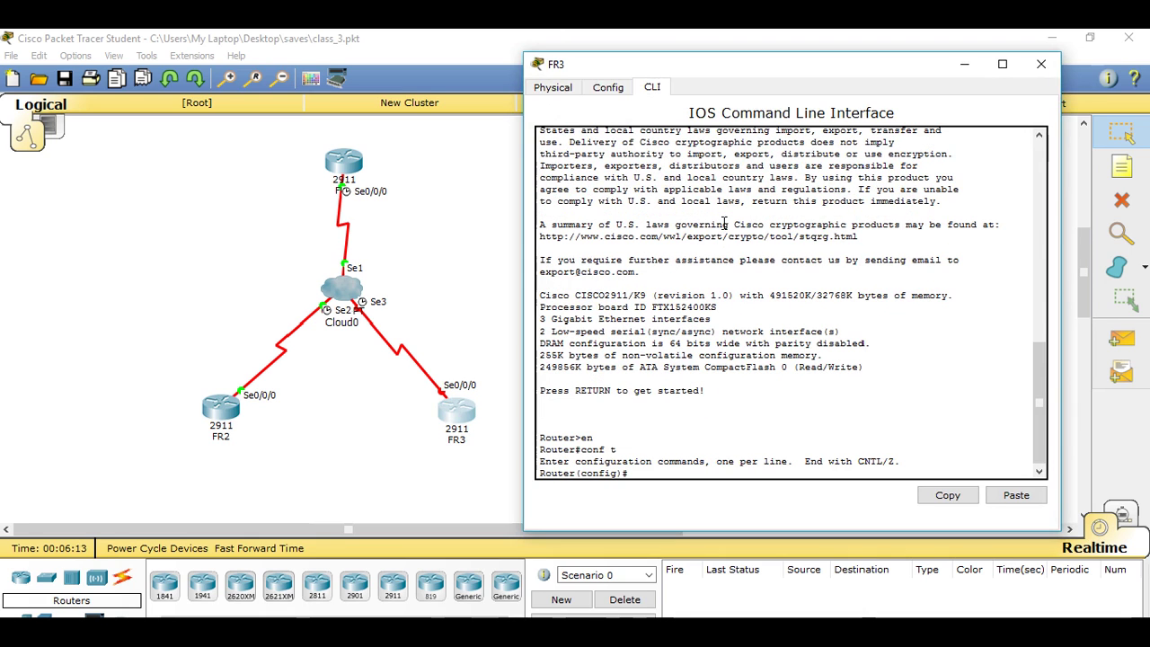
text(host FR3)
key(Return)
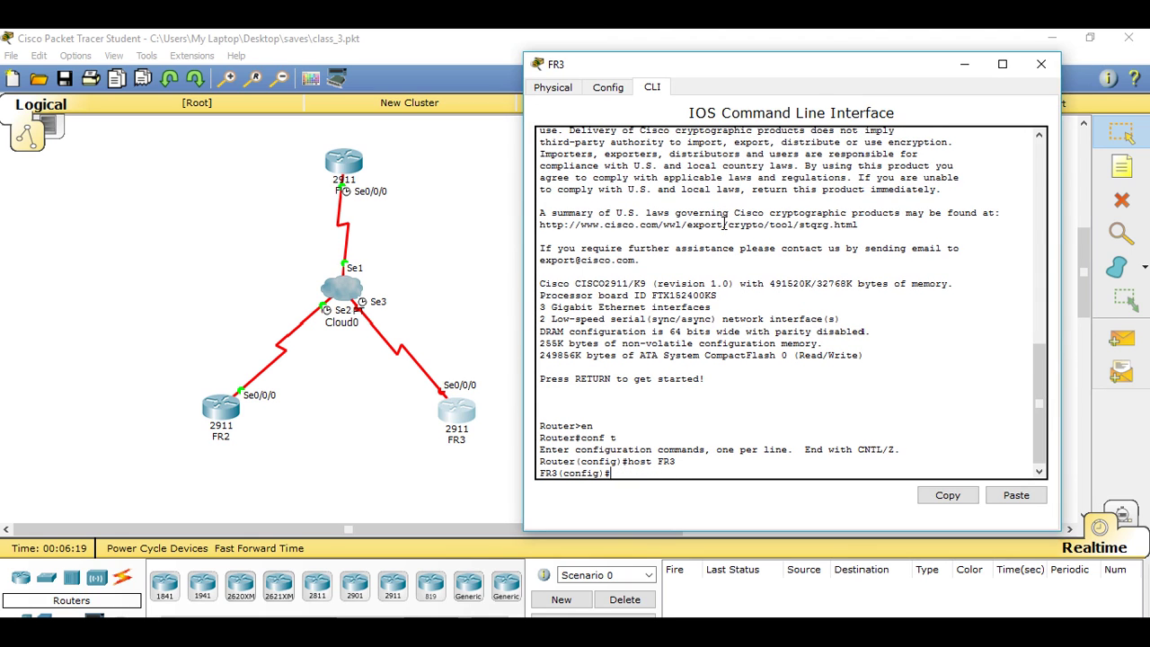
- Enable serial interface s0/0/0 on FR3 with the no shut command
text(int s0/0/0)
key(Return)
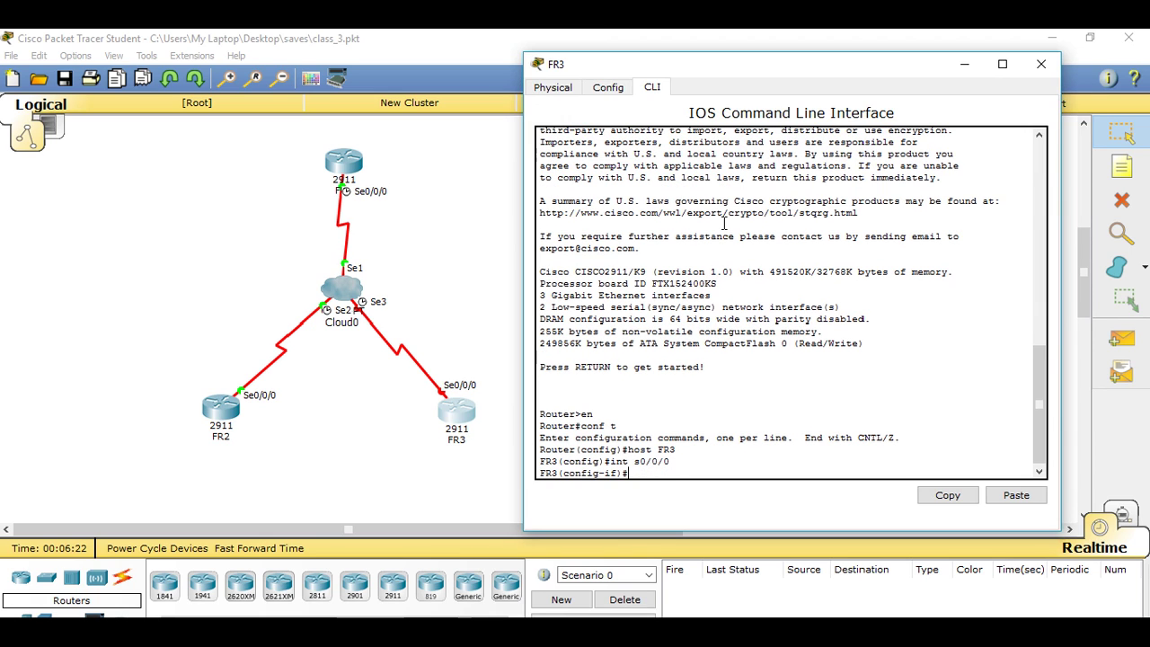
text(no shut)
key(Return)
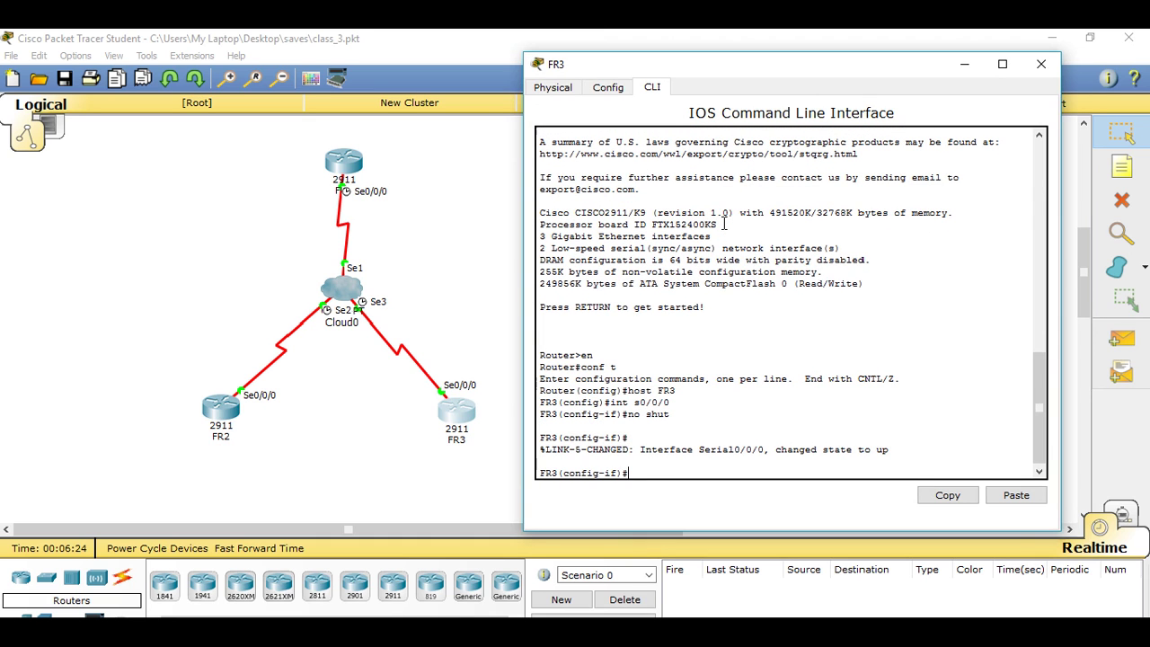
- Set the encapsulation of FR3's s0/0/0 interface to frame-relay
text(encapsulation frame-rela)
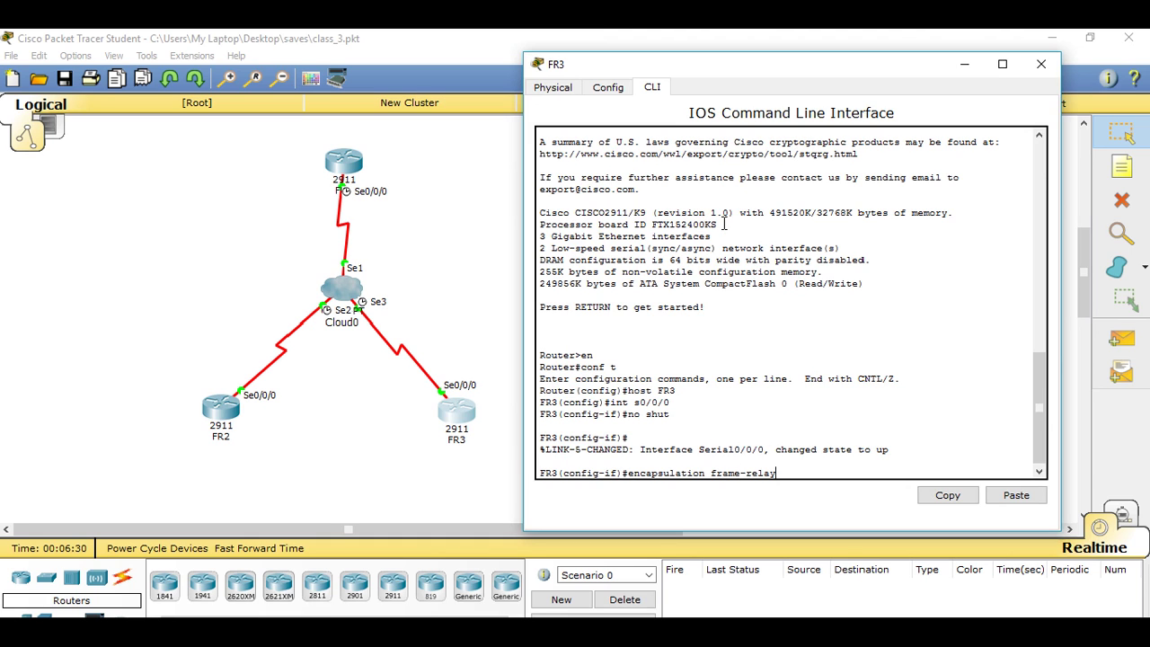
text(y)
key(Return)
key(Return)
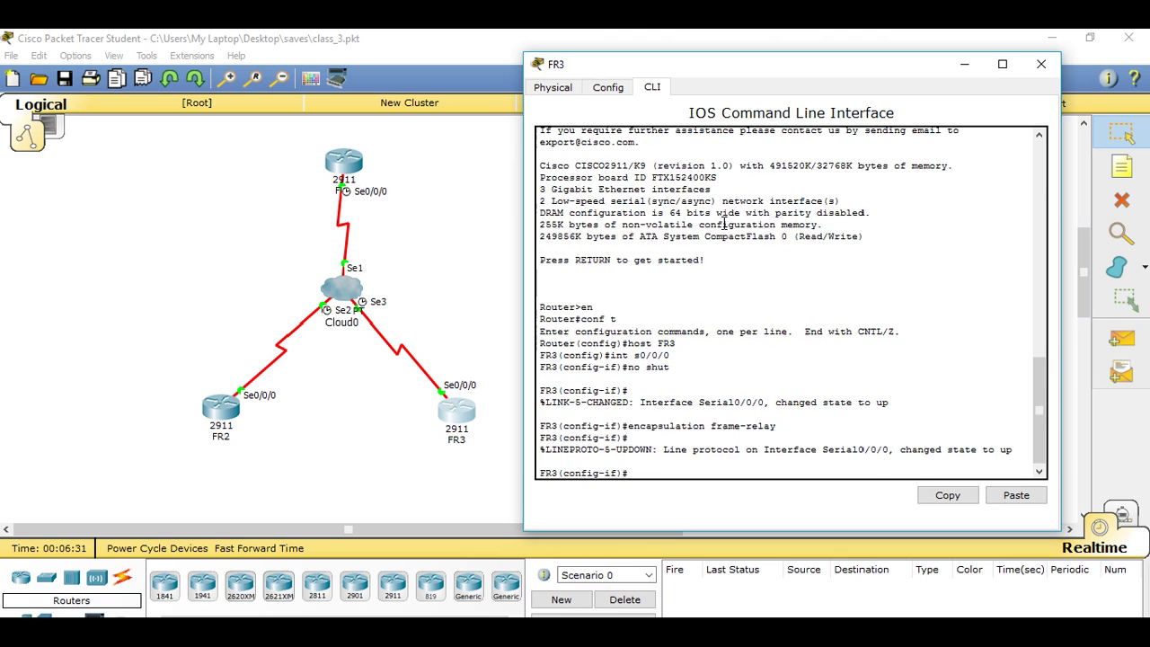
- Create the point-to-point subinterface s0/0/0.301 on FR3 and assign it Frame Relay interface DLCI 301
text(int s0/0/0.301 point-to-point)
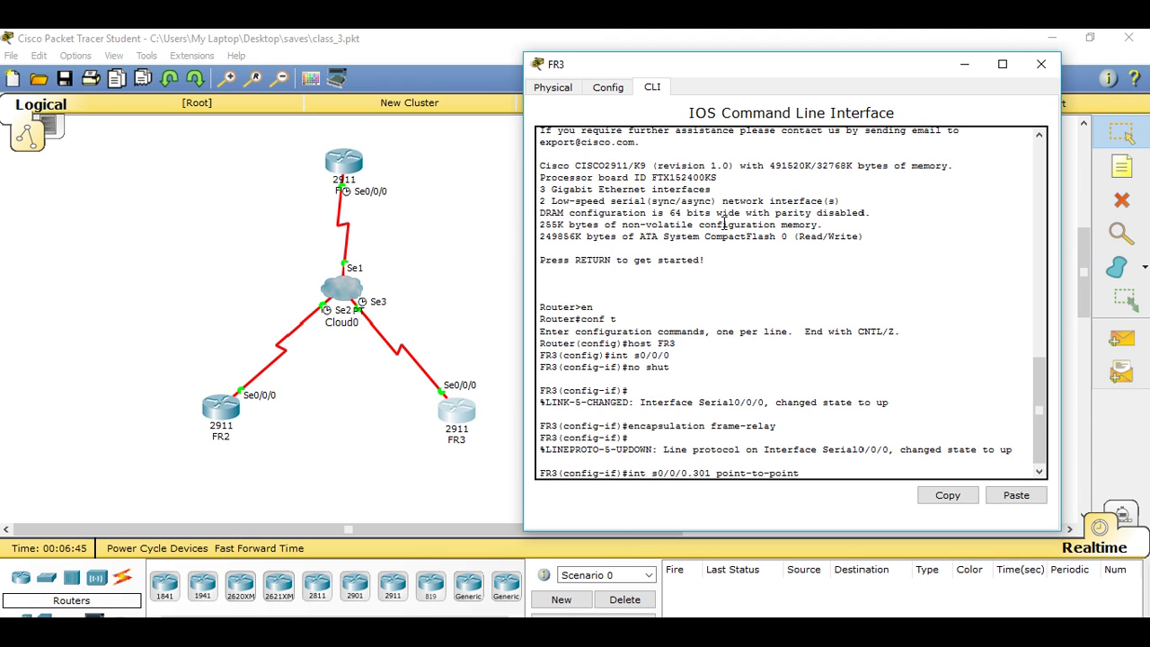
key(Return)
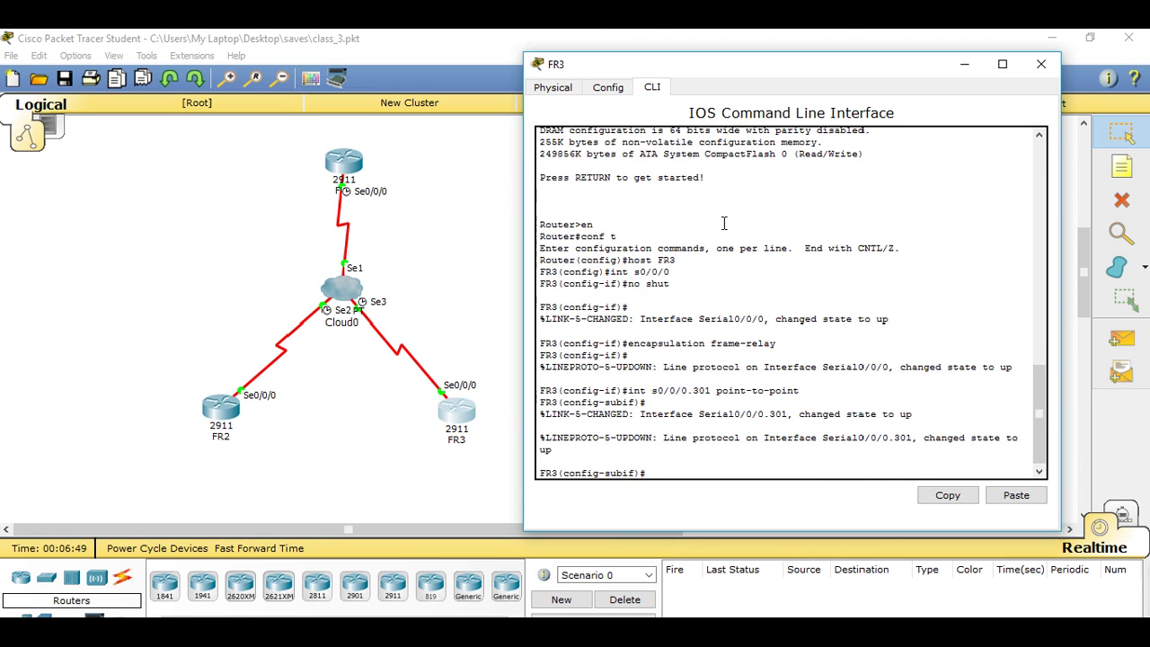
text(fre)
text(me)
text(-rel)
text(ay )
text(i)
text(nterface)
text(-dl)
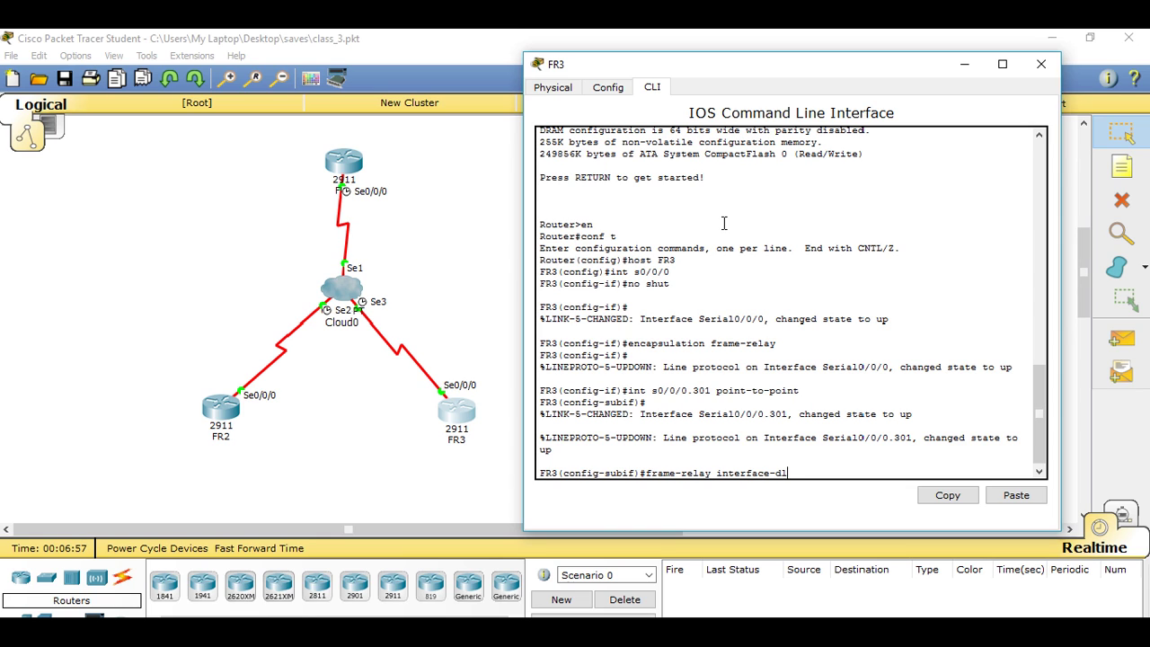
text(ci 301)
key(Return)
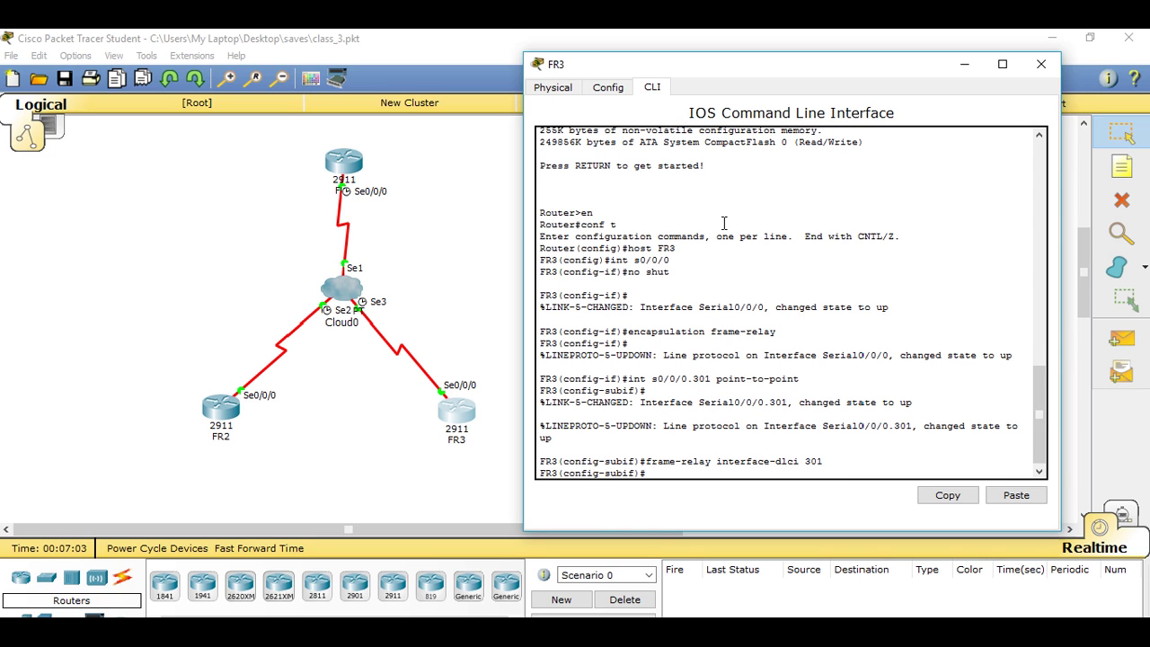
- Assign IP address 160.30.3.1 with mask 255.255.255.252 to FR3's subinterface s0/0/0.301
text(ip add)
key(Tab)
text(160.30)
text(.3.1 255.255.255.252)
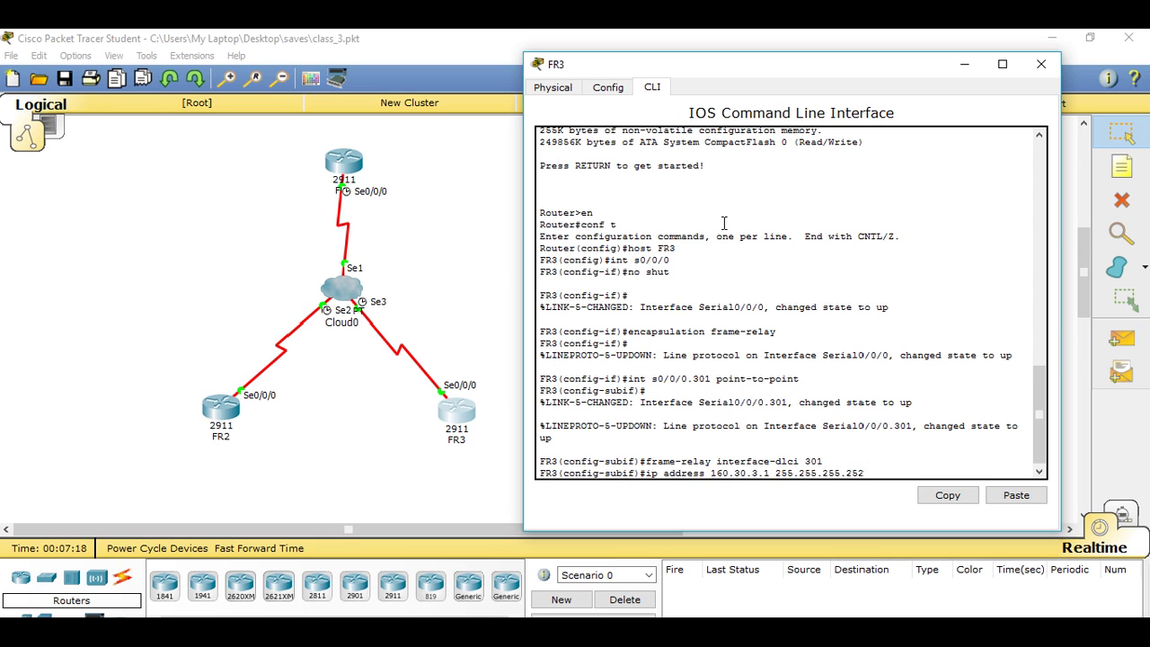
key(Return)
- Create the point-to-point subinterface s0/0/0.302 on FR3 by reusing the earlier subinterface command
key(Up)
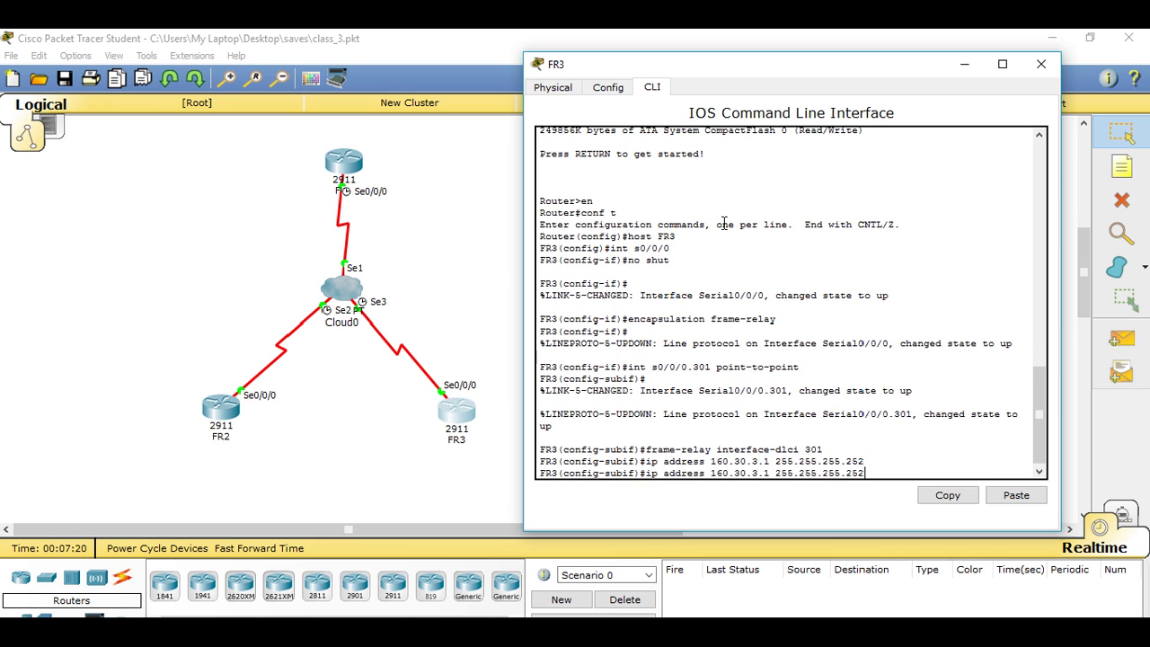
key(Up)
key(Up)
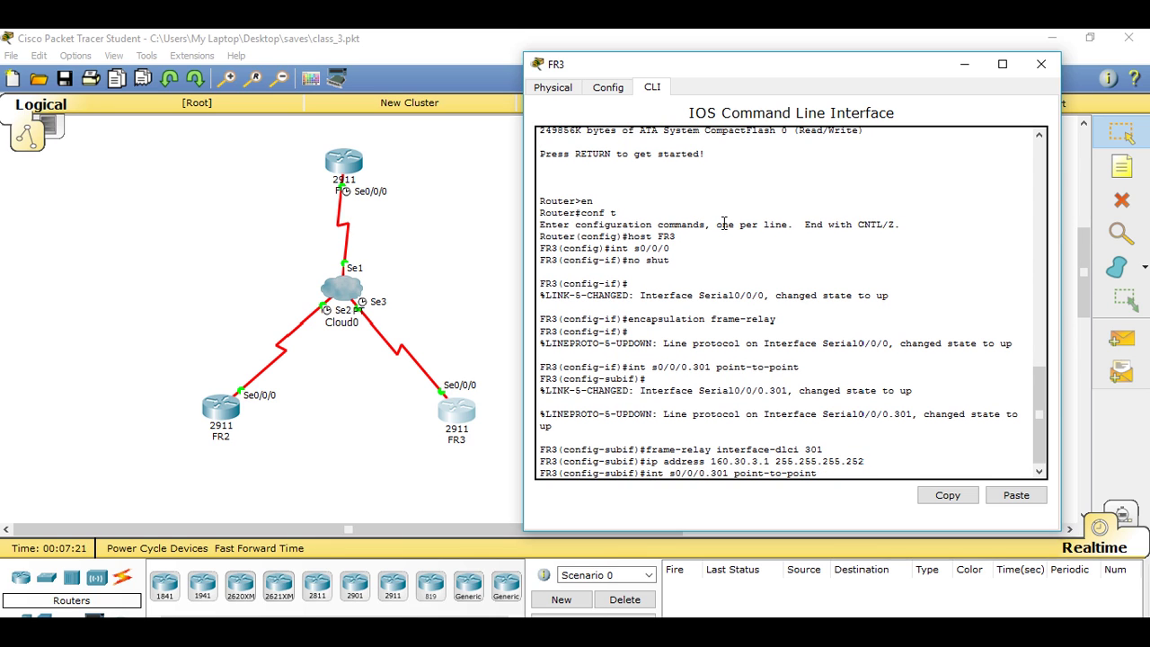
key(Left)
key(Left)
key(Left)
key(Left)
key(Left)
key(Left)
key(Left)
key(Left)
key(Left)
key(Left)
key(Left)
key(Left)
key(Left)
key(BackSpace)
text(2)
key(Return)
- Assign Frame Relay interface DLCI 302 to FR3's subinterface s0/0/0.302
key(Up)
key(Up)
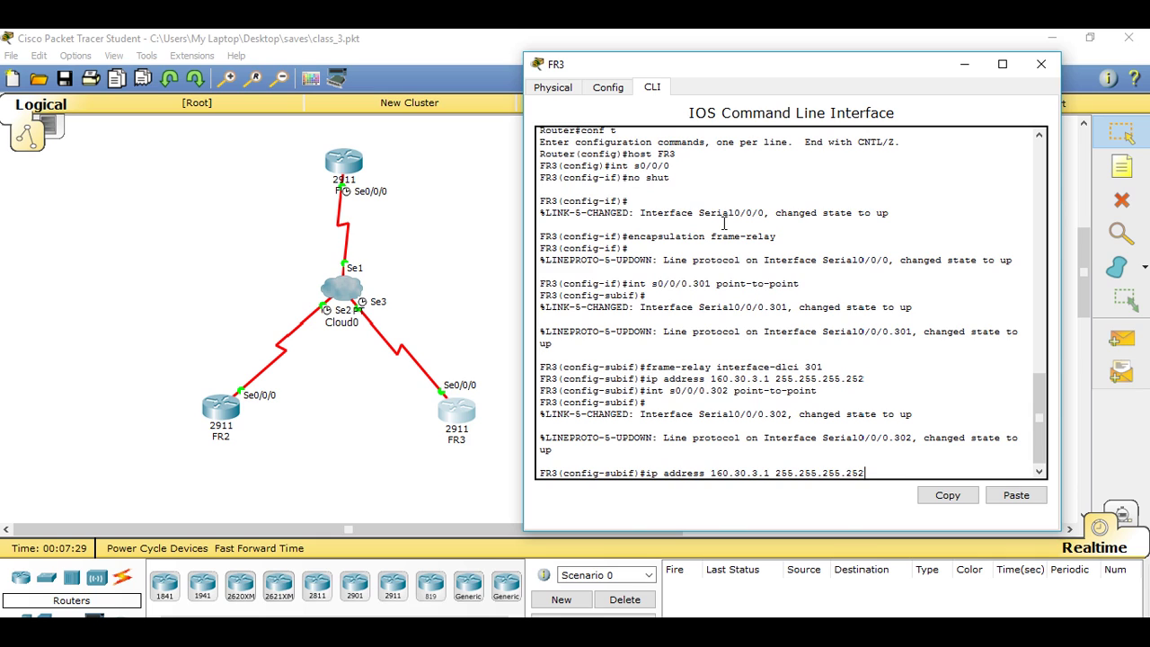
key(Up)
key(BackSpace)
text(2)
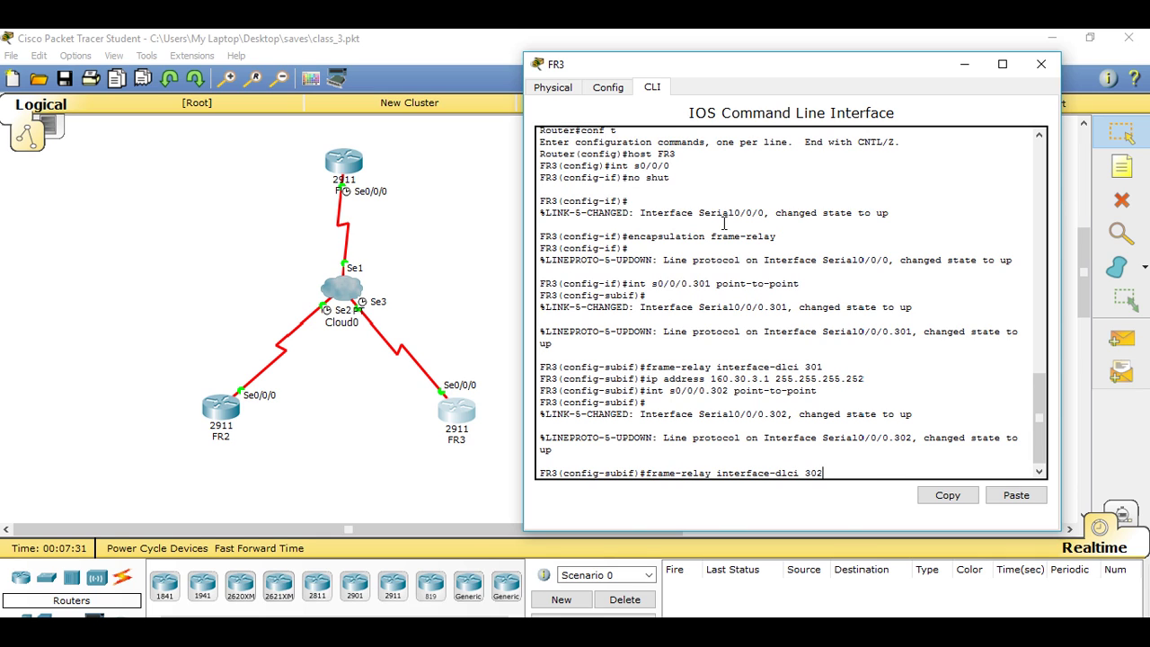
key(Return)
- Assign IP address 160.30.2.2 with mask 255.255.255.252 to FR3's subinterface s0/0/0.302
key(Up)
key(Up)
key(Up)
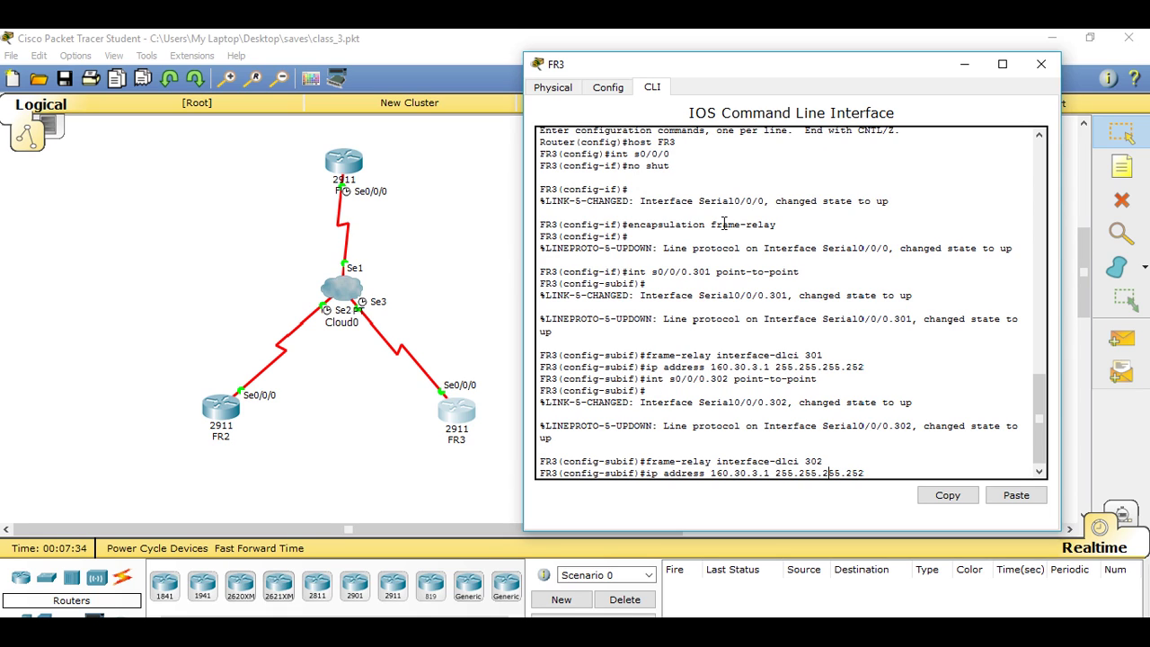
key(BackSpace)
key(BackSpace)
key(BackSpace)
text(2.2)
key(Return)
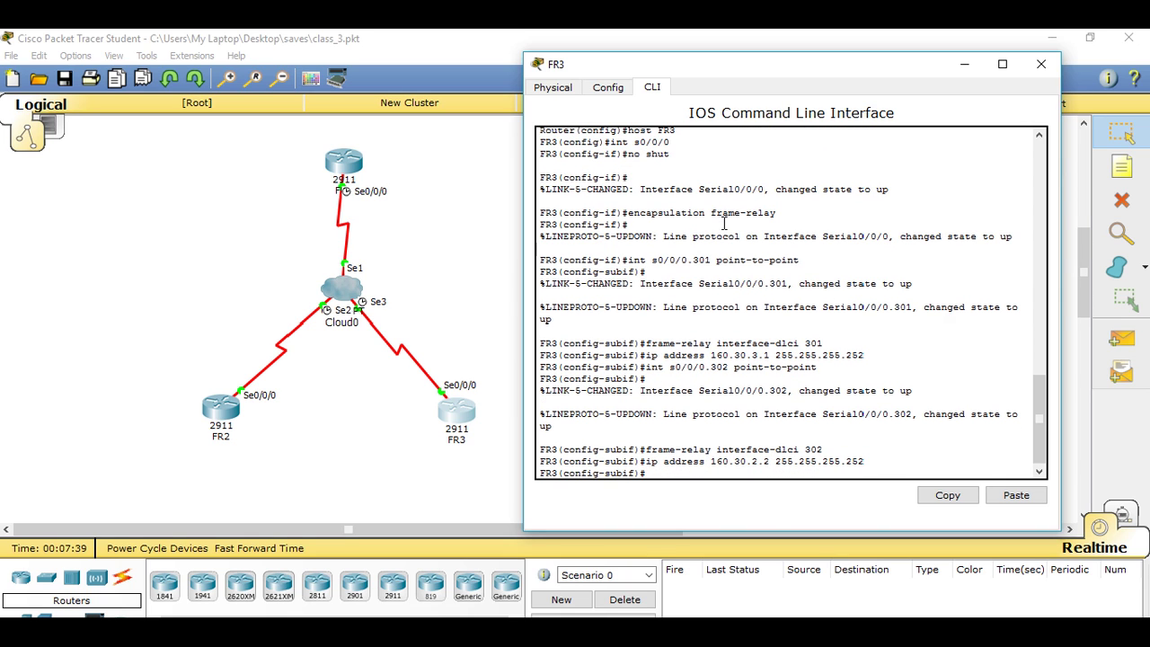
- Leave configuration mode, save FR3's running configuration to startup-config, and close the router's window
key(ctrl+z)
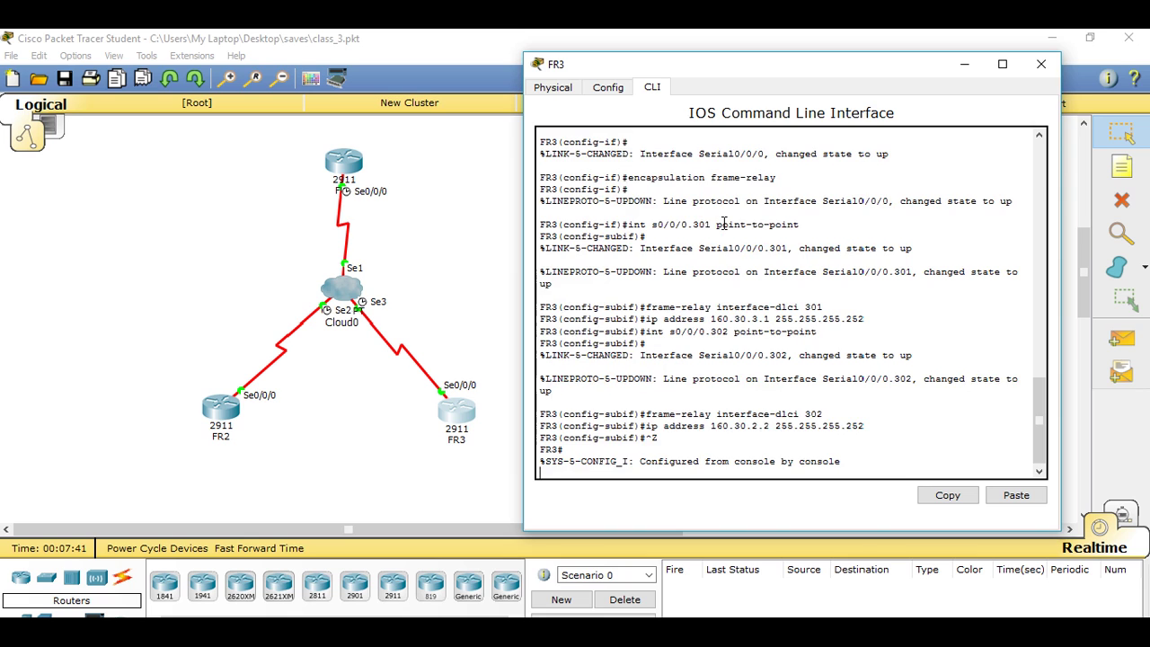
key(Return)
text(copy)
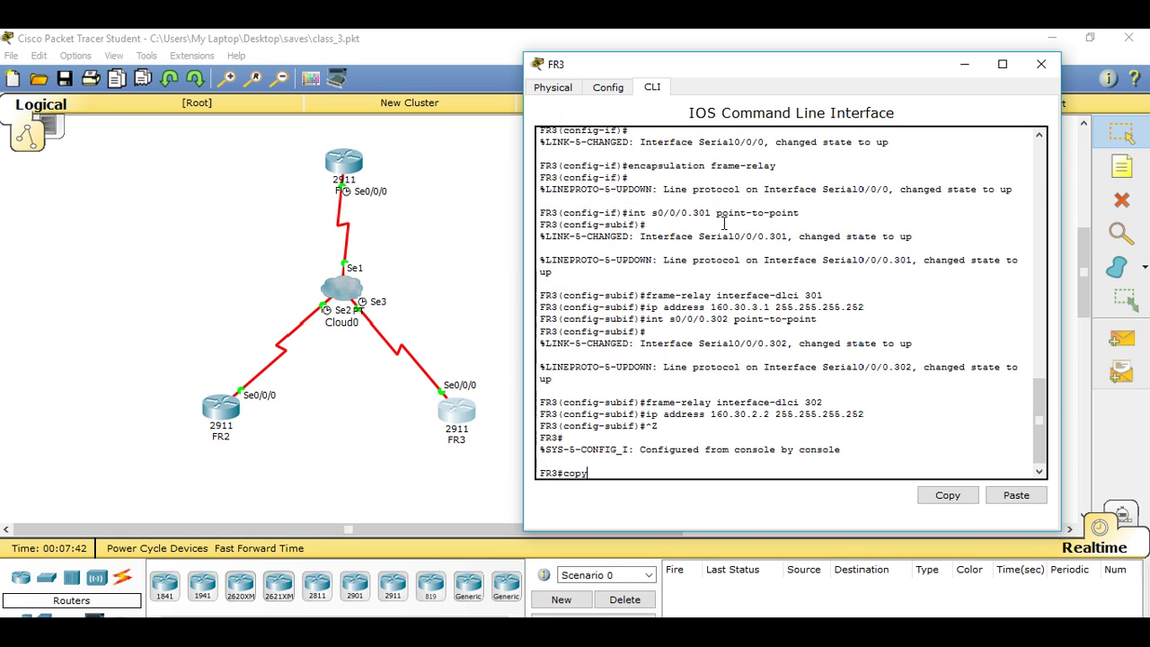
text( run start)
key(Return)
key(Return)
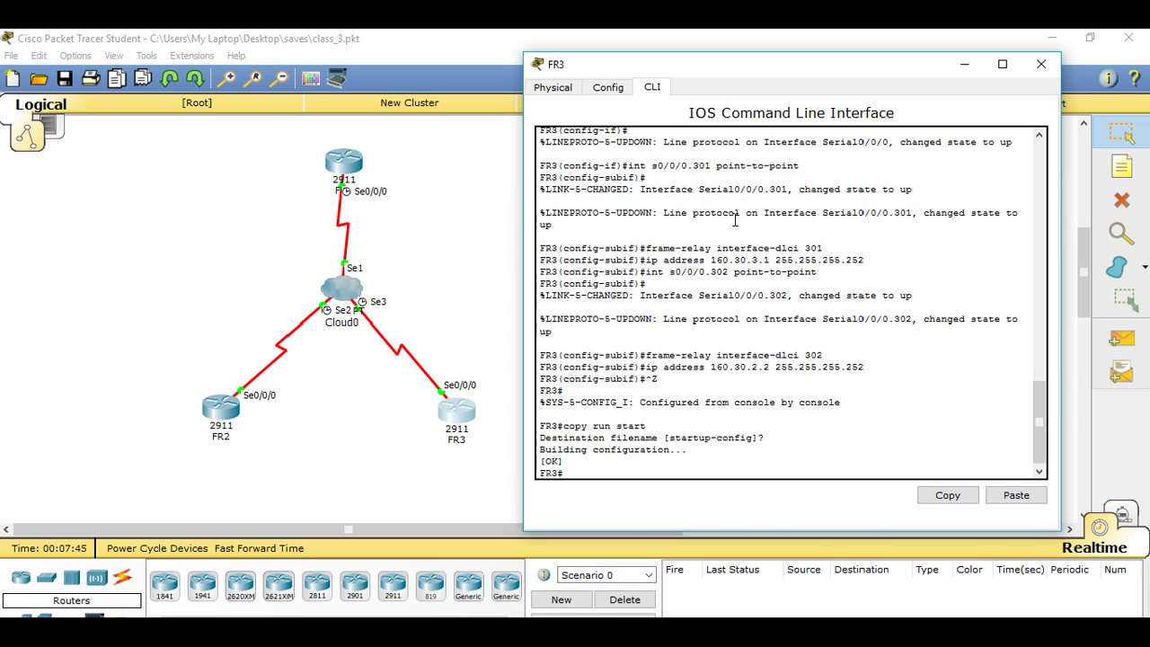
click(1042, 66)
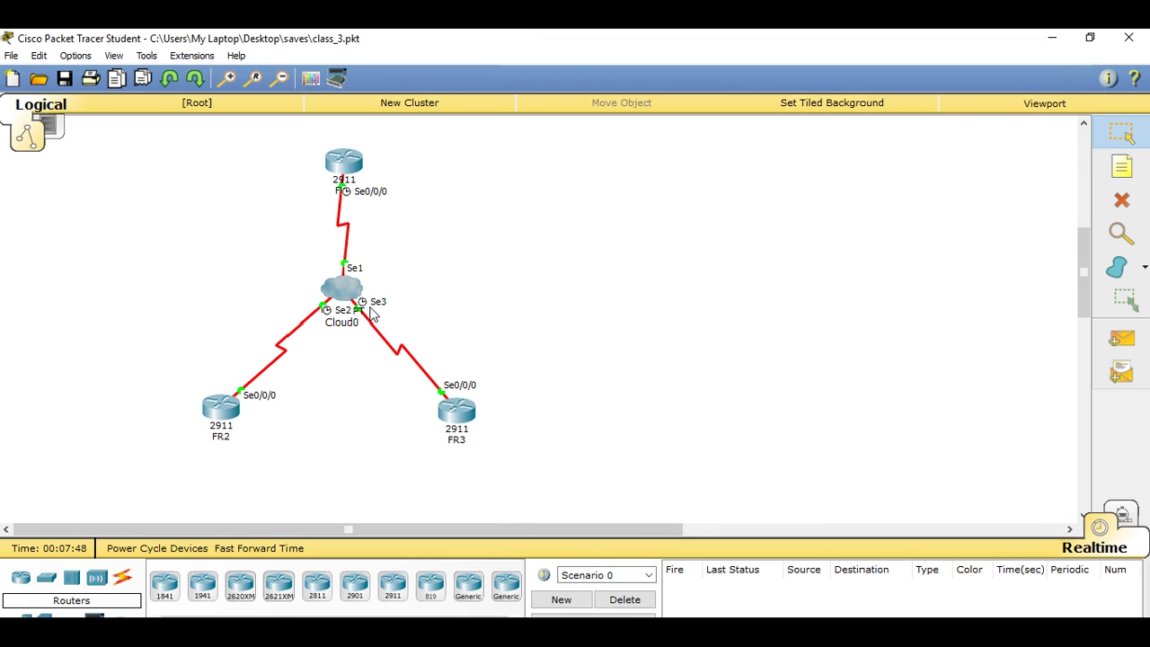
- Open Cloud0's configuration and add DLCI 102 named FR1-FR2 to its Serial1 interface
click(342, 286)
drag(531, 141, 722, 74)
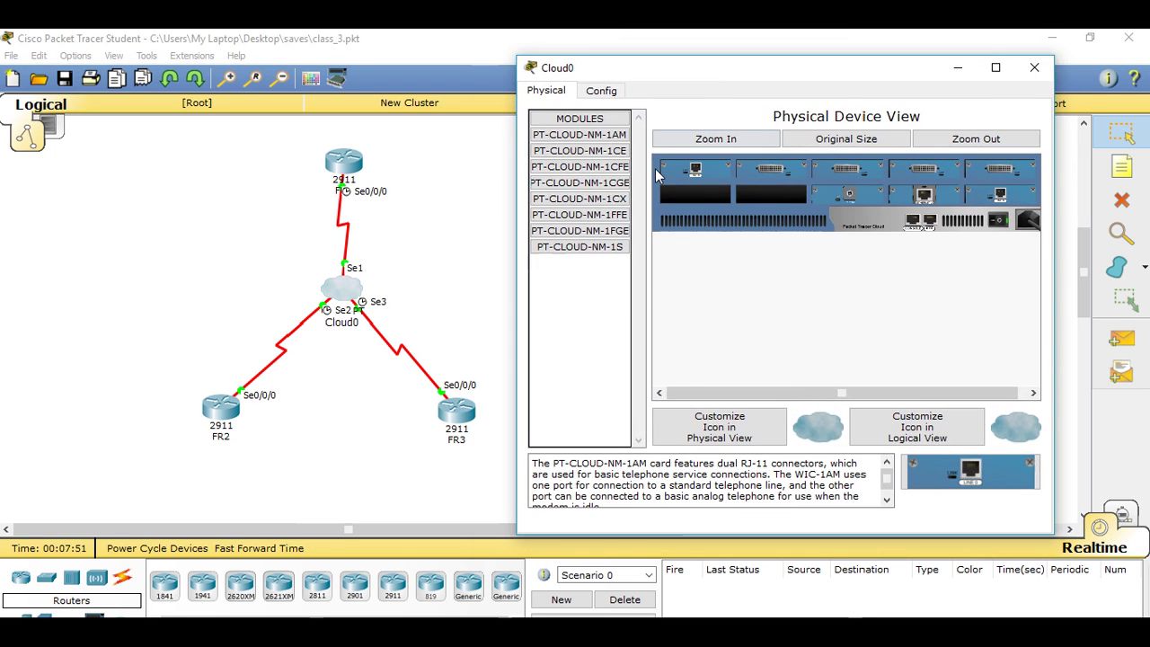
click(601, 91)
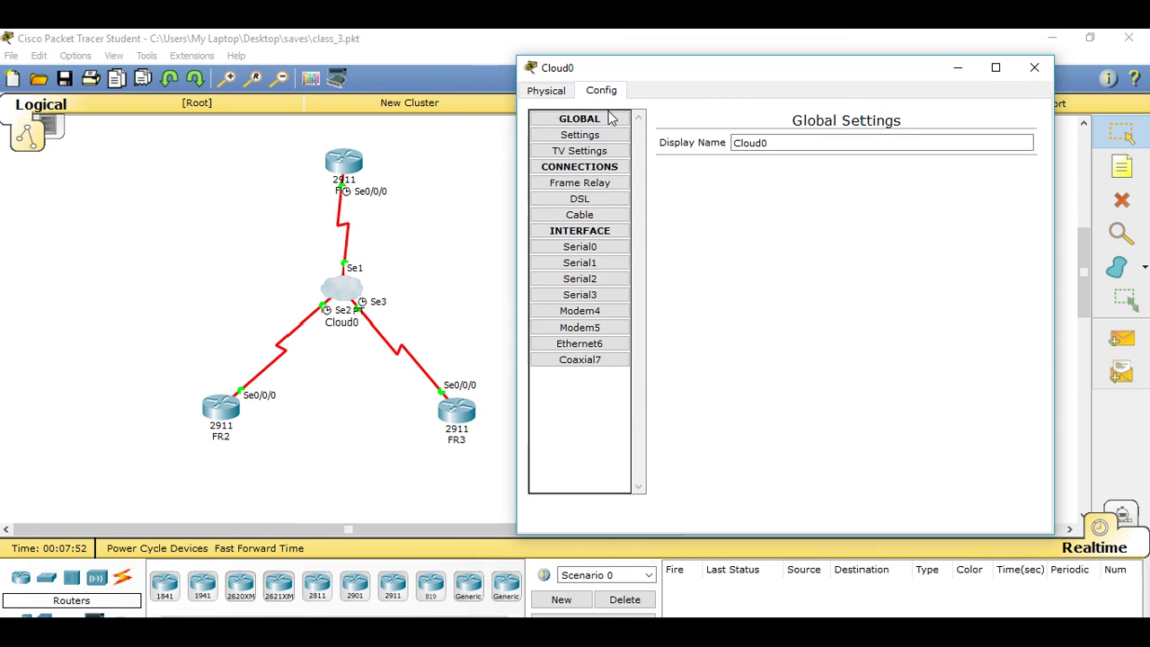
click(579, 262)
click(708, 202)
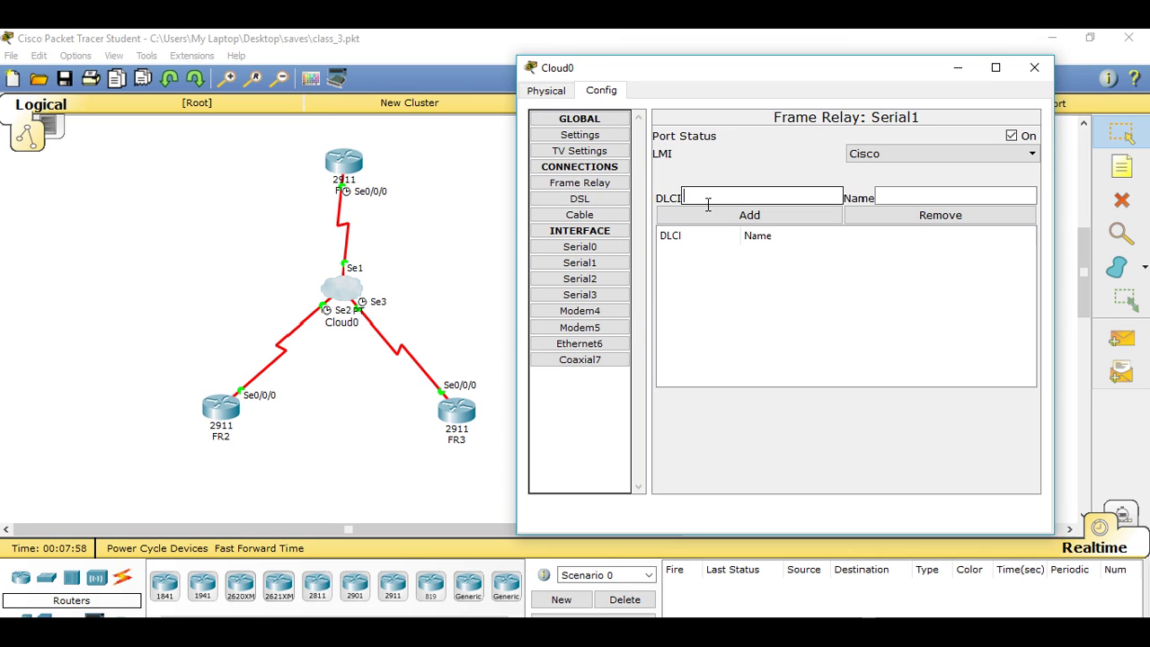
text(102)
click(906, 196)
text(FR)
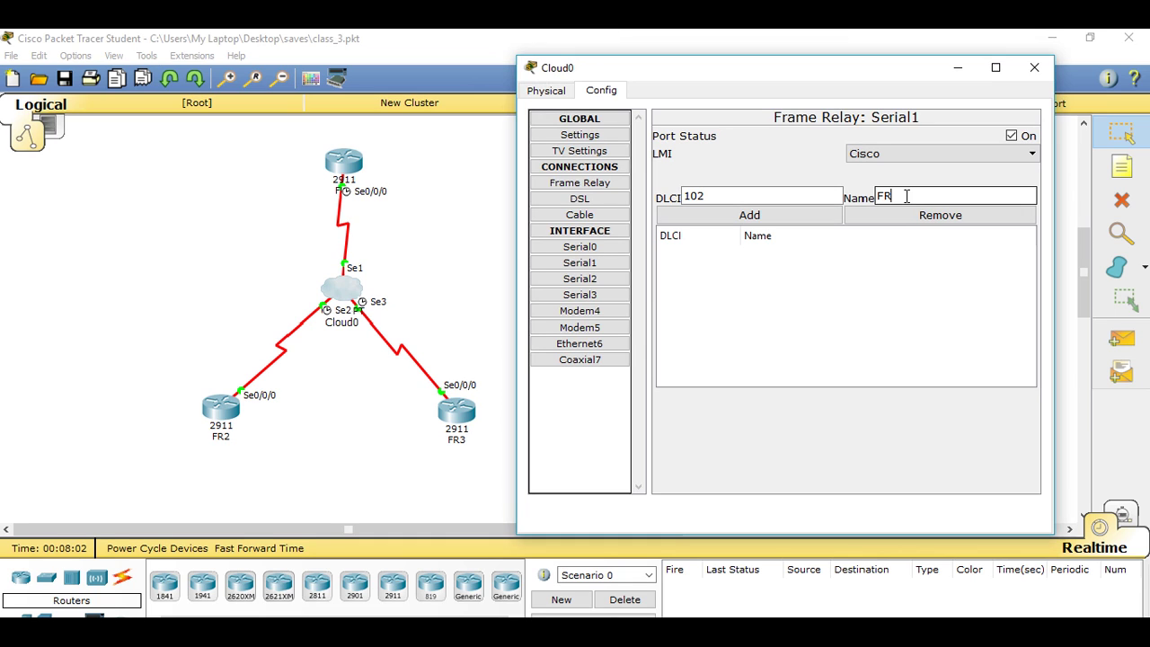
text(1-FR2)
click(802, 221)
- Add DLCI 103 named FR1-FR3 to Cloud0's Serial1 interface
click(719, 200)
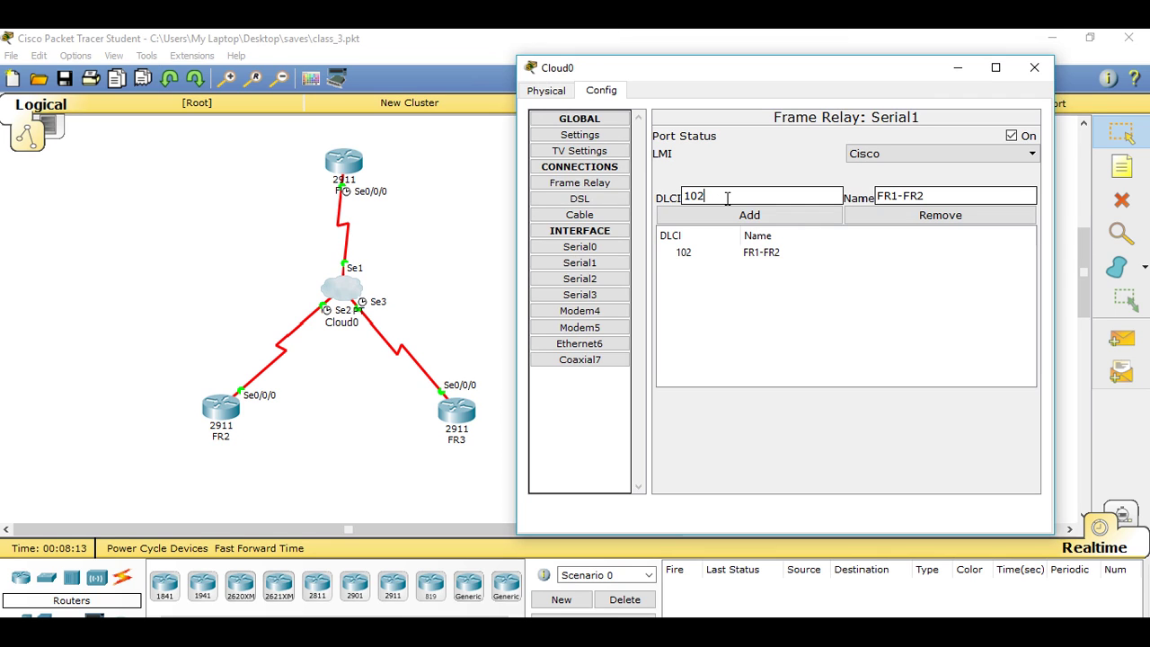
key(BackSpace)
text(3)
click(944, 197)
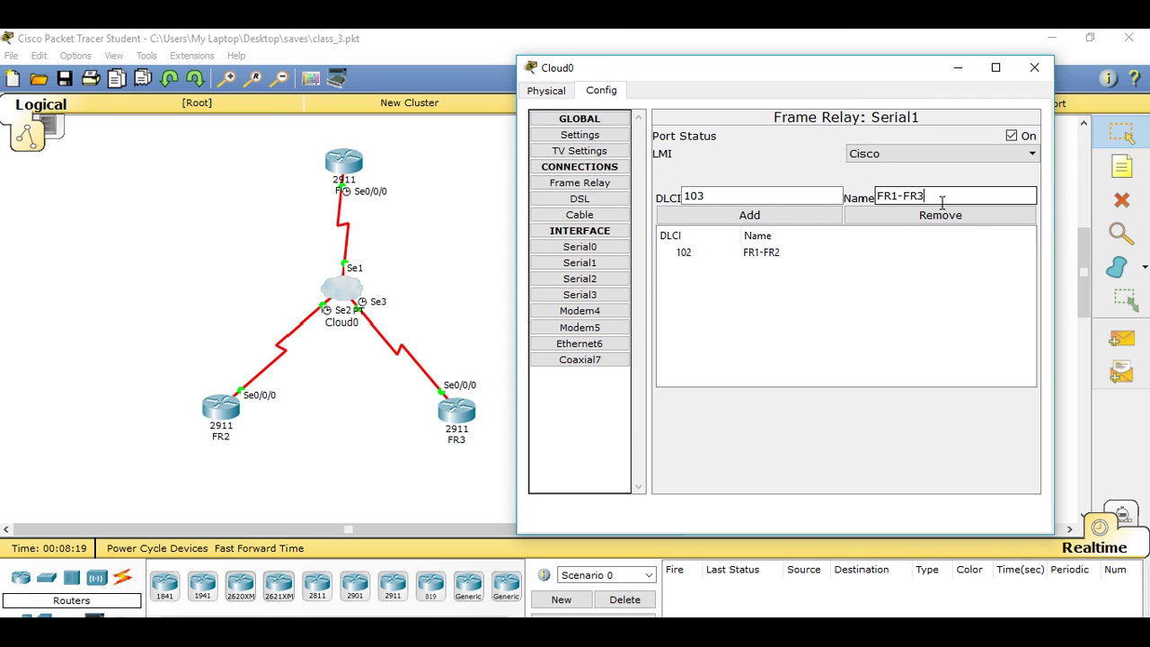
click(787, 215)
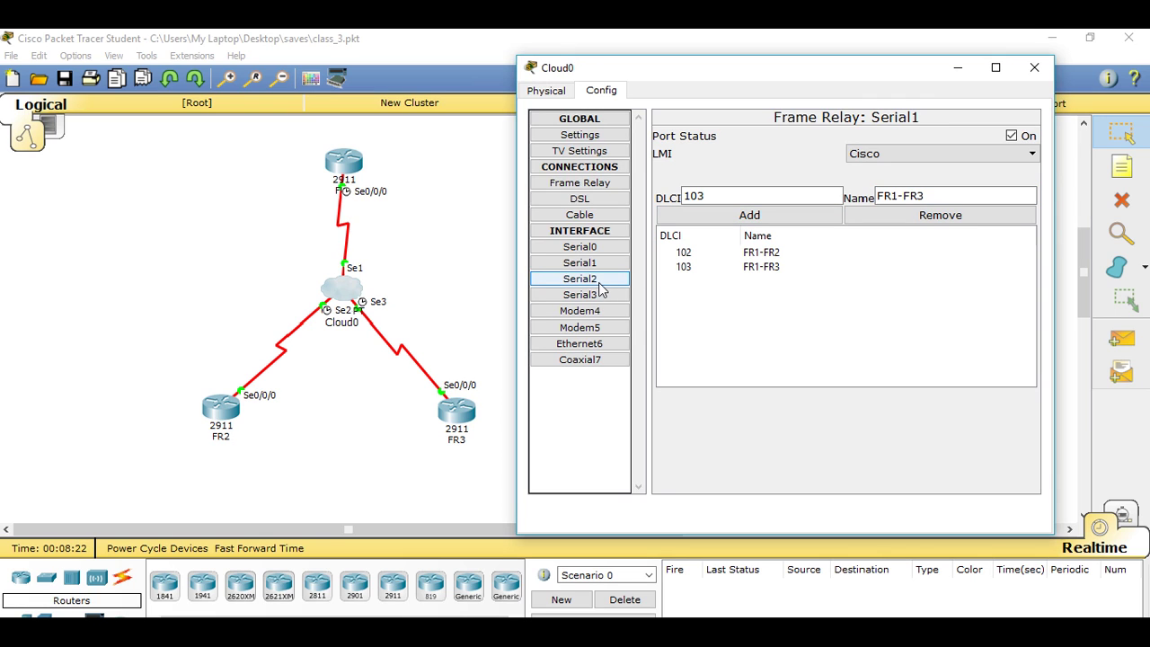
- Add DLCI 201 named FR2-FR1 to Cloud0's Serial2 interface
click(579, 279)
click(717, 198)
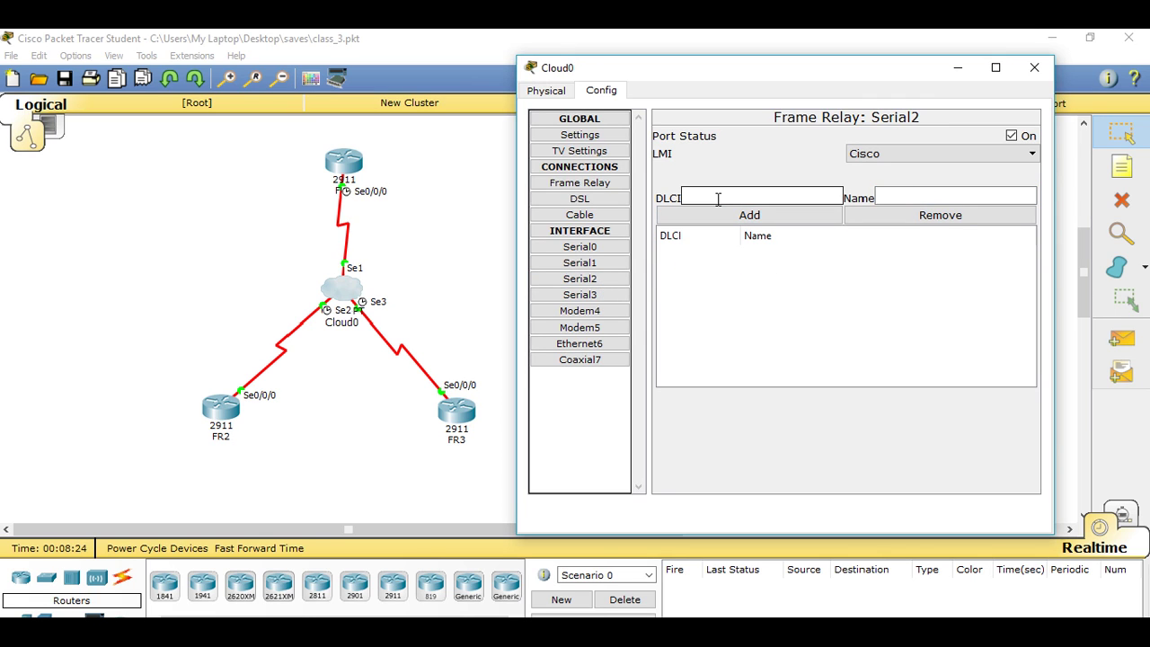
text(201)
click(892, 194)
text(FR2-FR1)
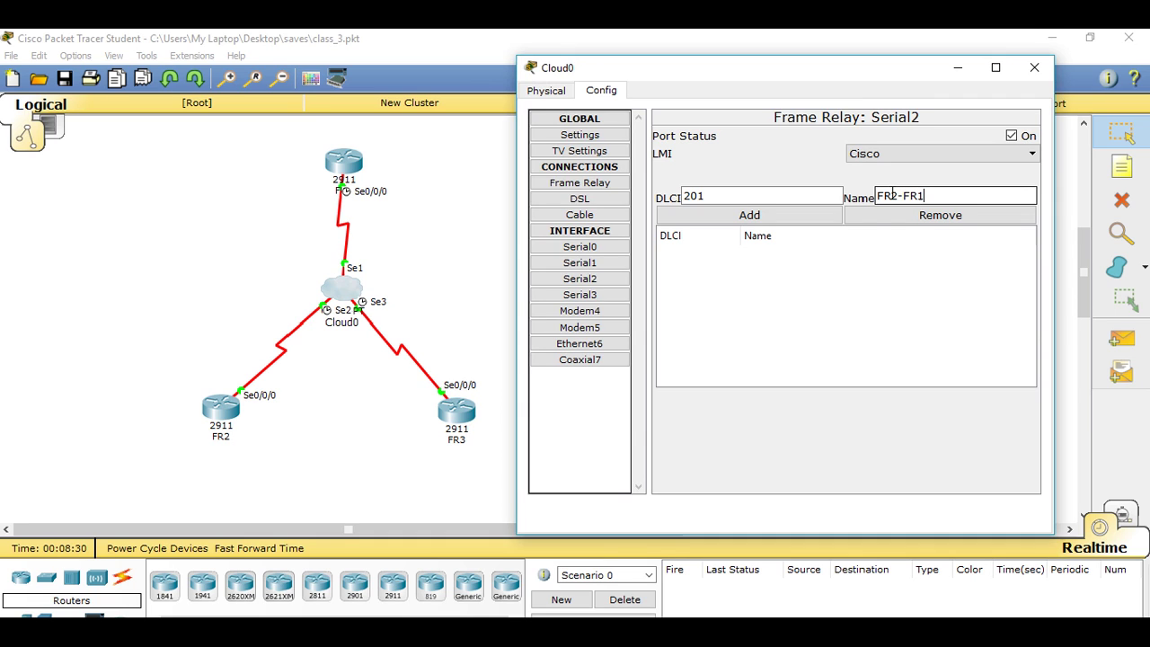
click(791, 217)
- Enter DLCI 203 with the name FR2-FR3 for Cloud0's Serial2 interface
click(728, 197)
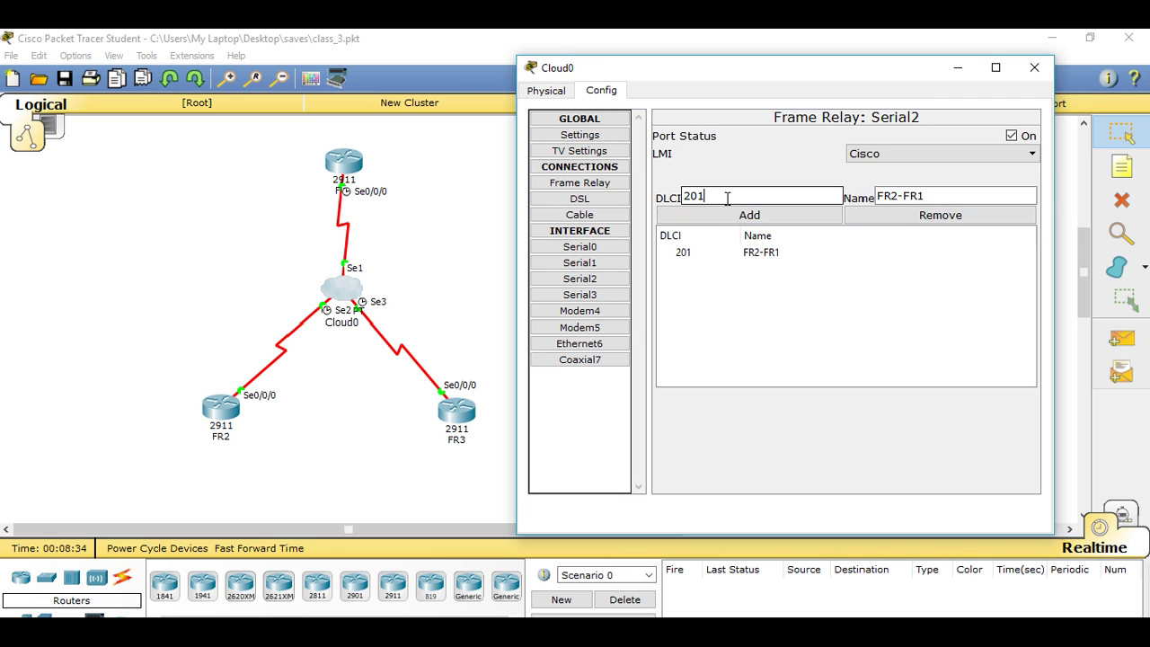
key(BackSpace)
text(3)
click(934, 195)
key(BackSpace)
text(3)
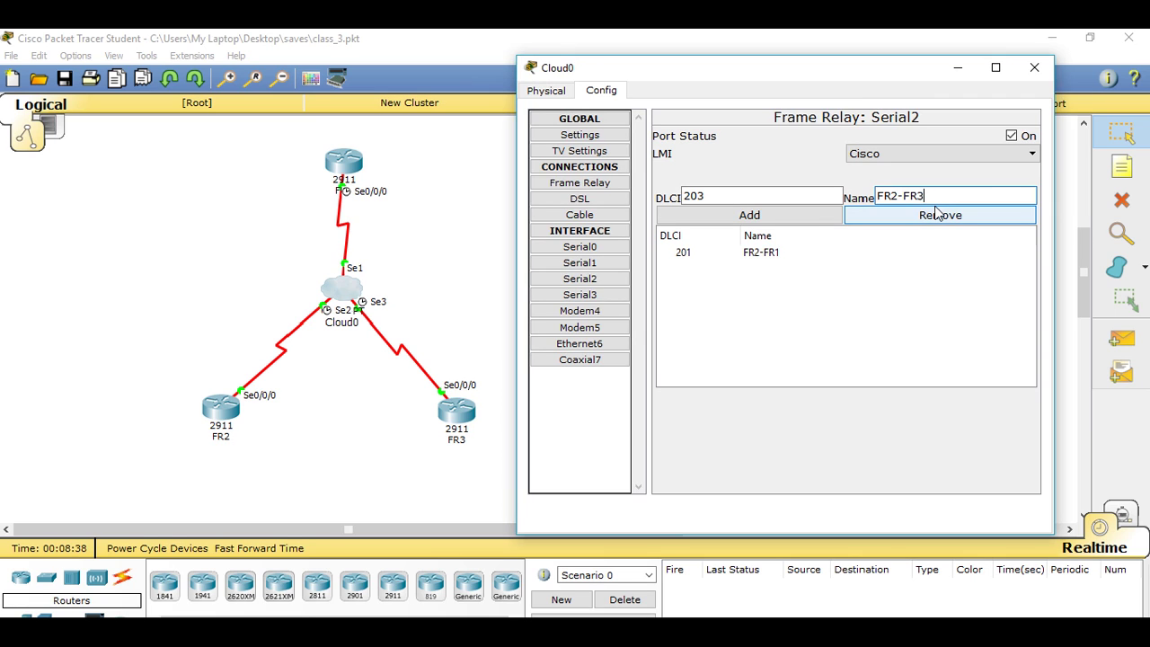
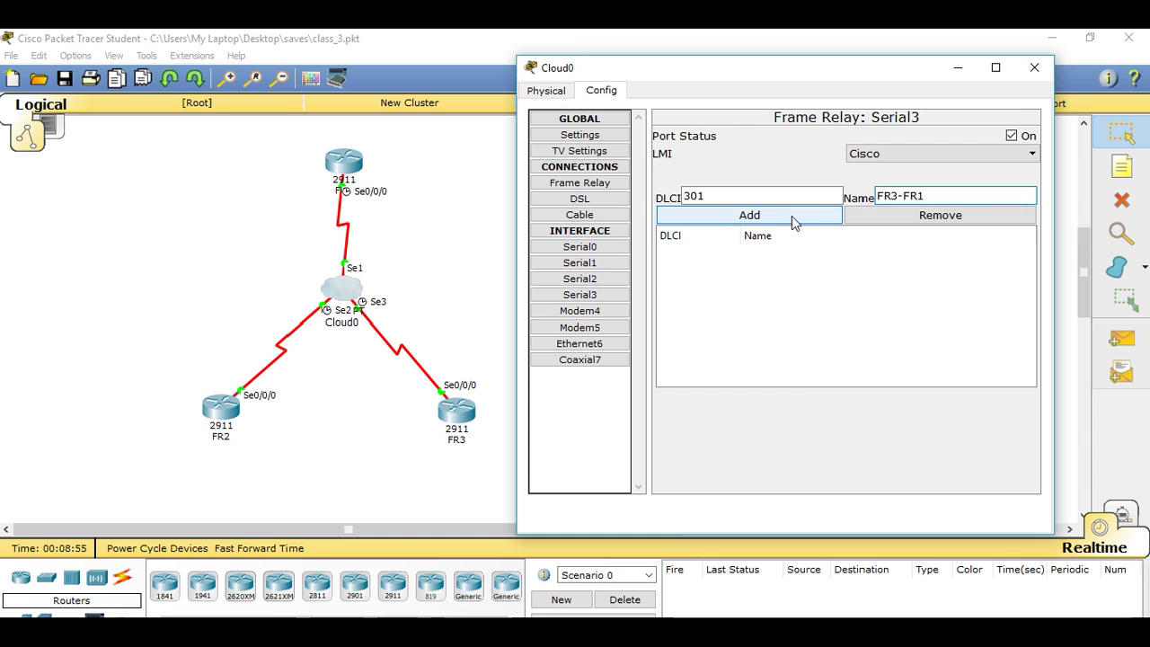
- Add DLCI 301 named FR3-FR1 and DLCI 302 named FR3-FR2 to Cloud0's Serial3 interface
click(792, 217)
click(722, 198)
key(BackSpace)
text(2)
click(935, 199)
text(2)
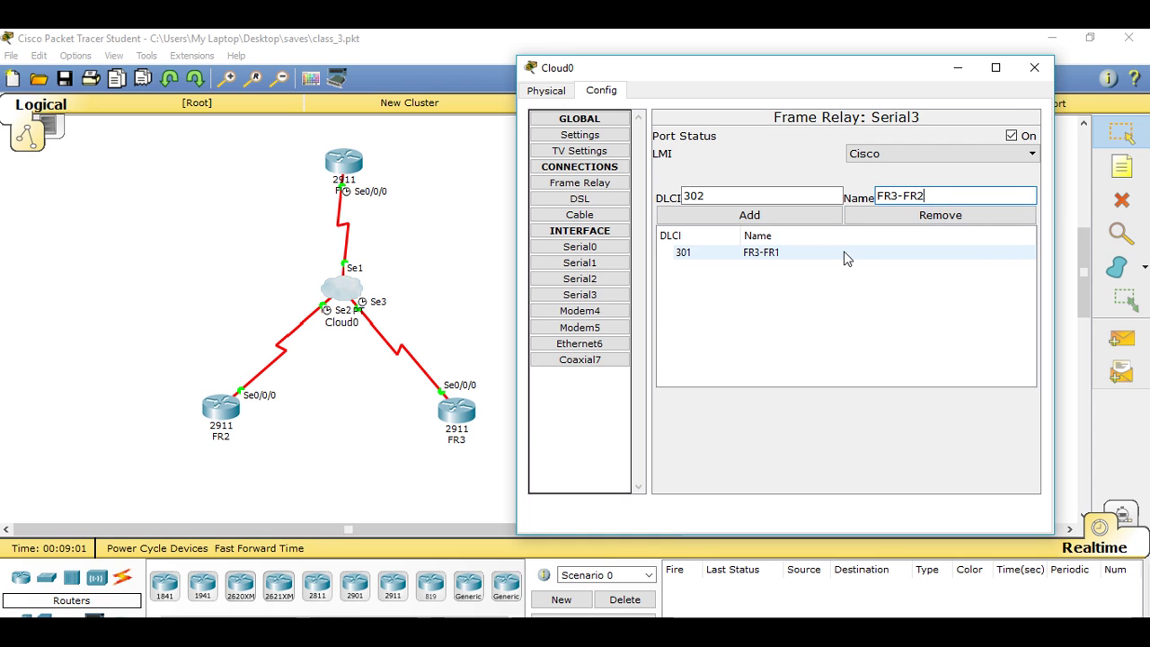
click(782, 219)
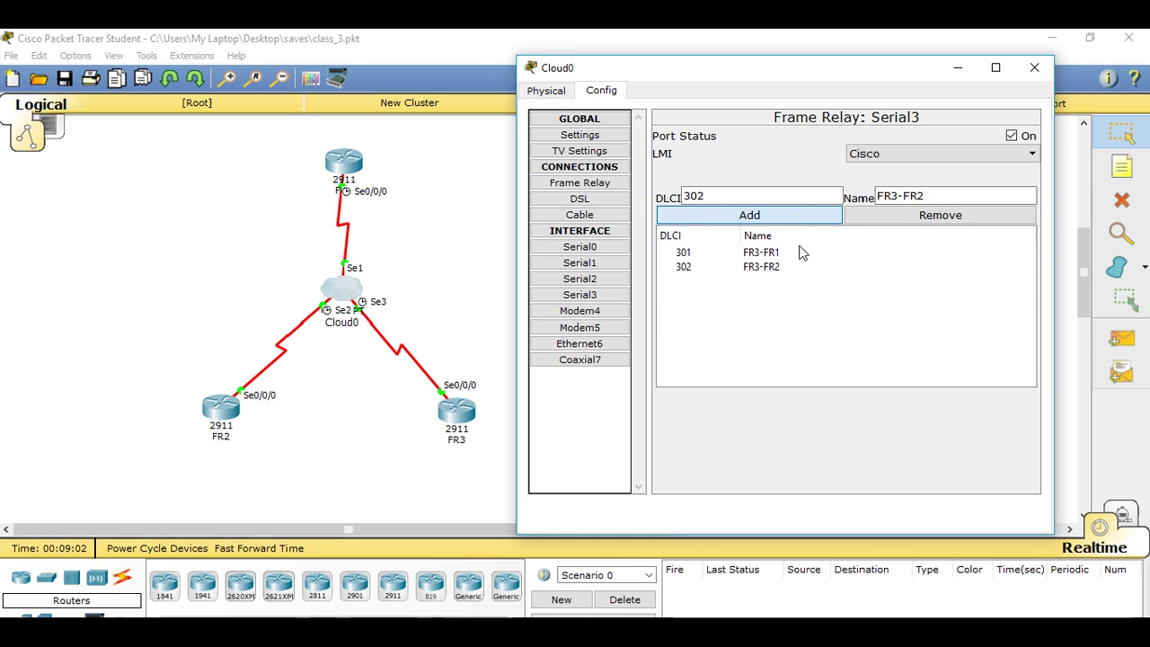
- Map Serial1's FR1-FR2 sublink to Serial2's FR2-FR1 sublink in Cloud0's Frame Relay connections
click(603, 280)
click(606, 264)
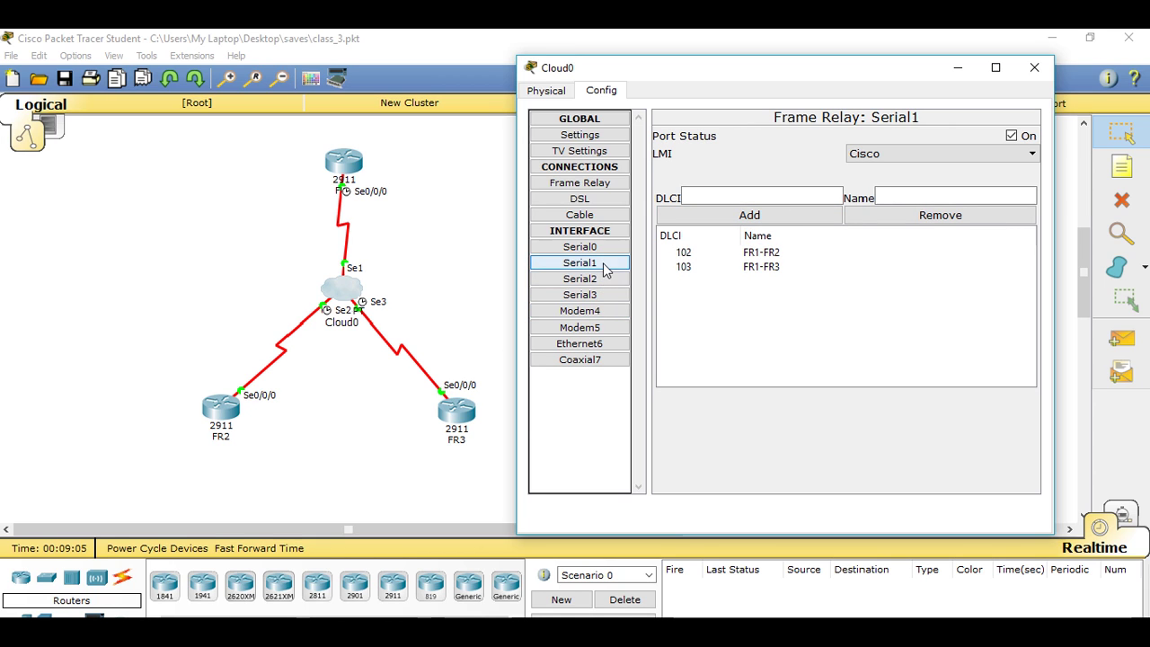
click(603, 283)
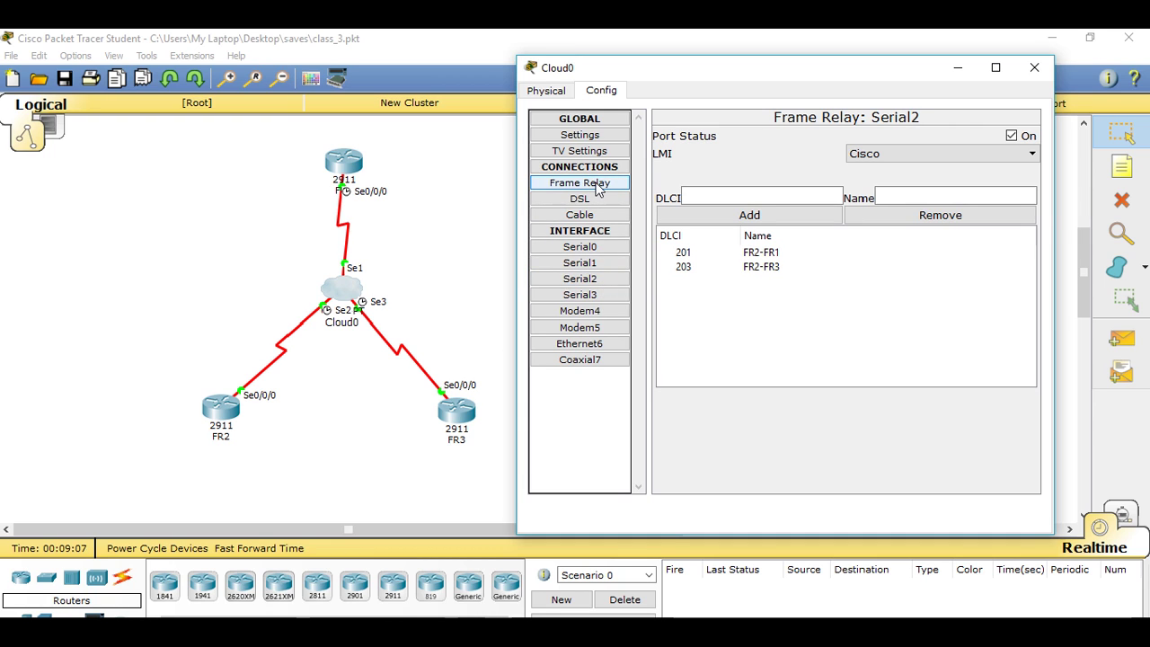
click(597, 184)
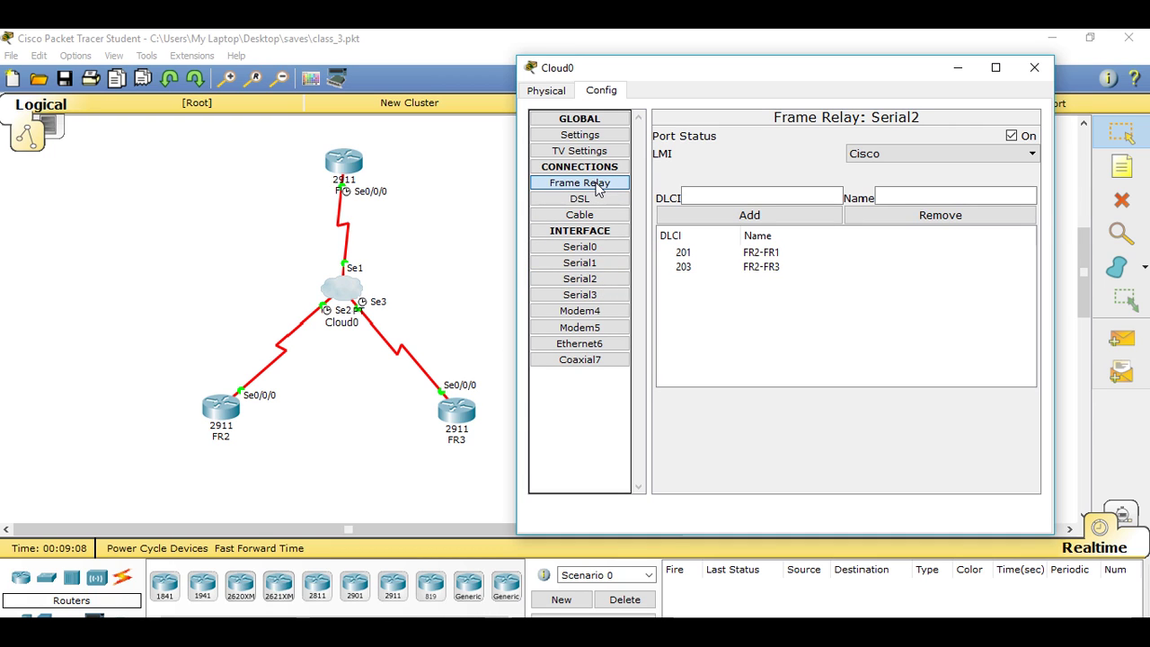
click(597, 184)
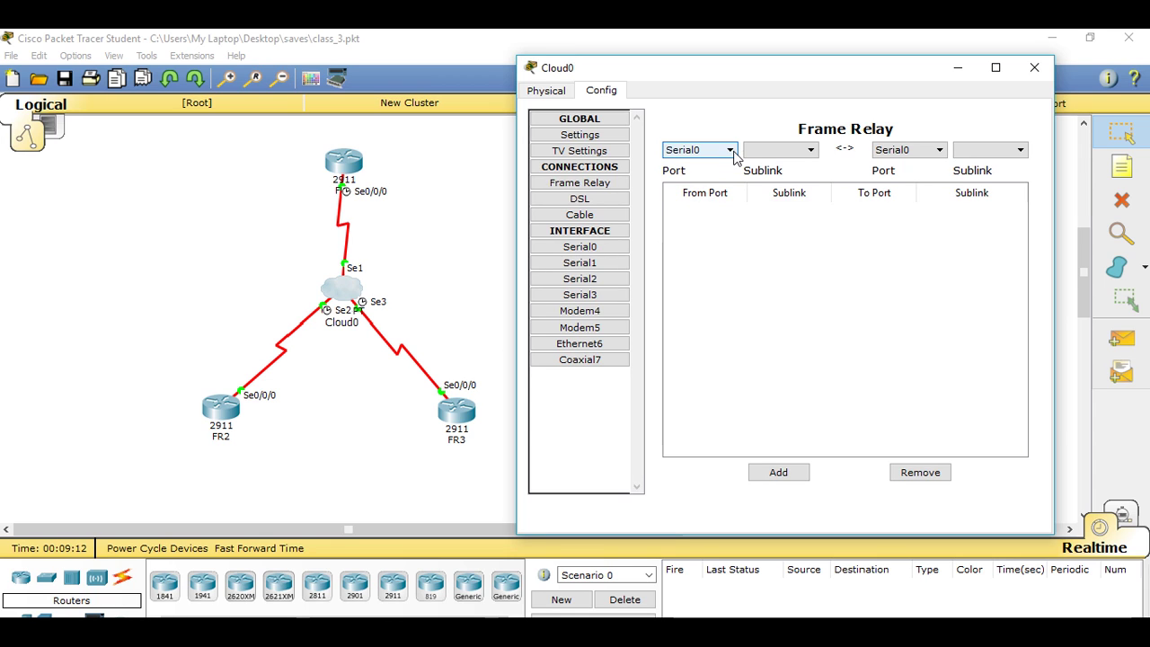
click(725, 150)
click(705, 175)
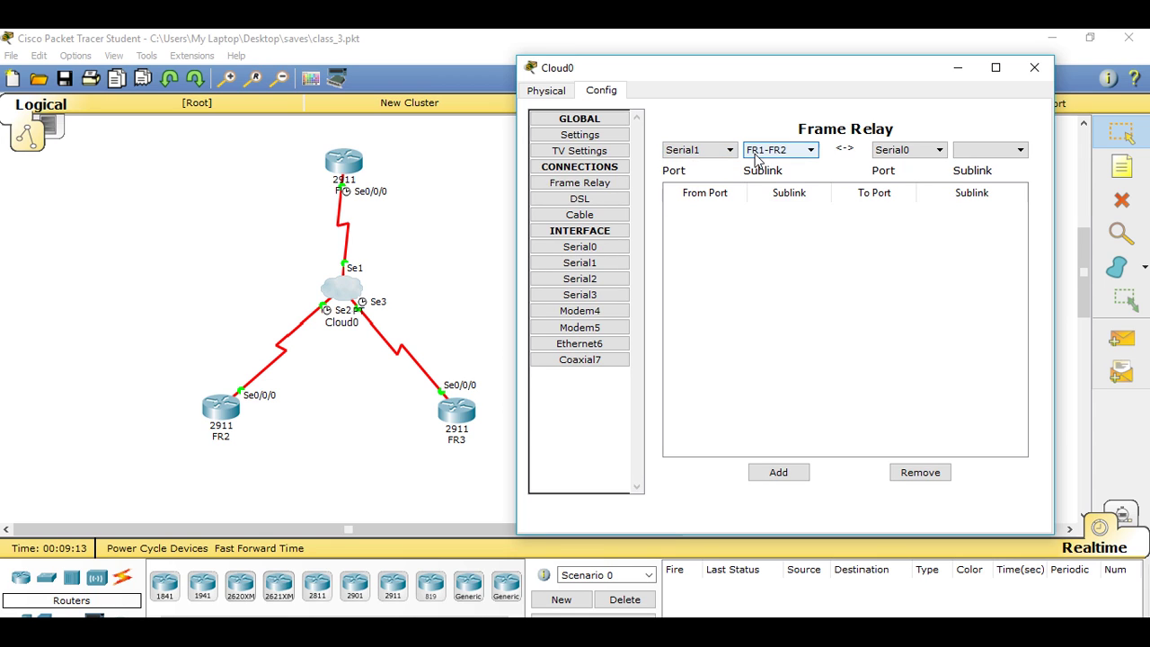
click(939, 150)
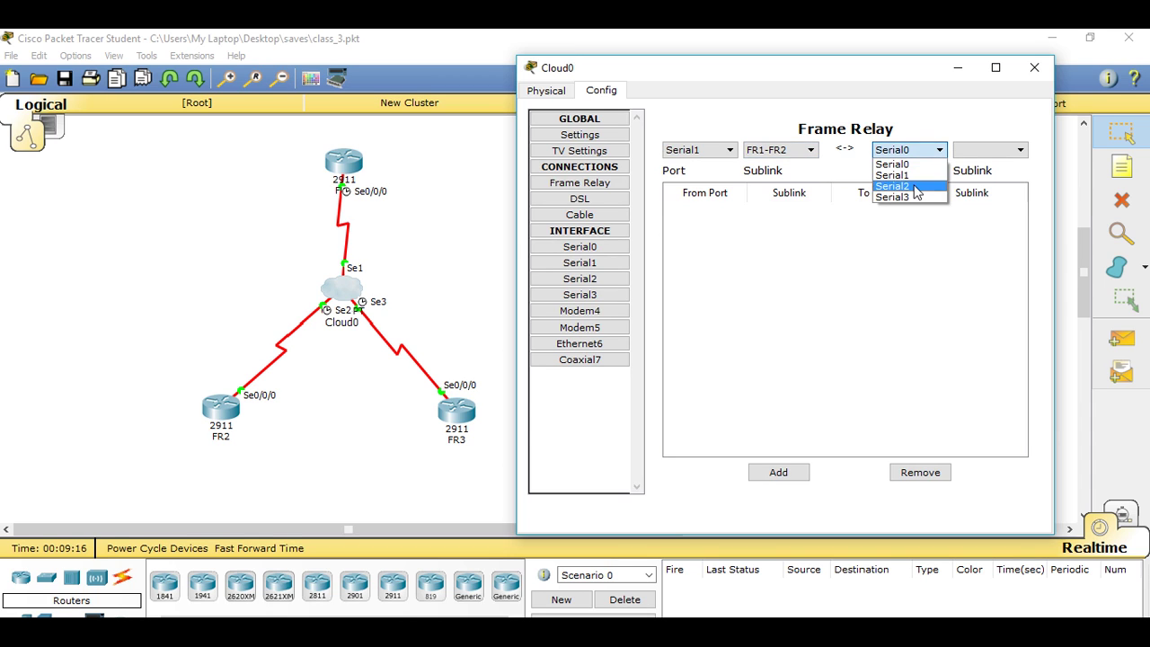
click(910, 186)
click(979, 155)
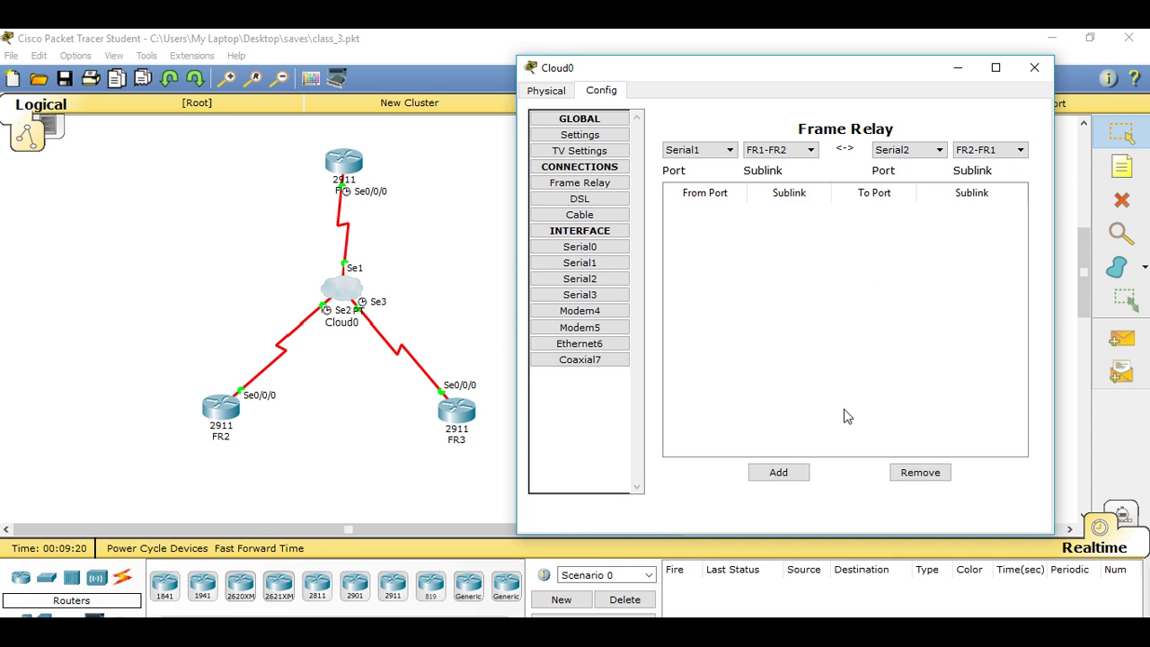
click(788, 476)
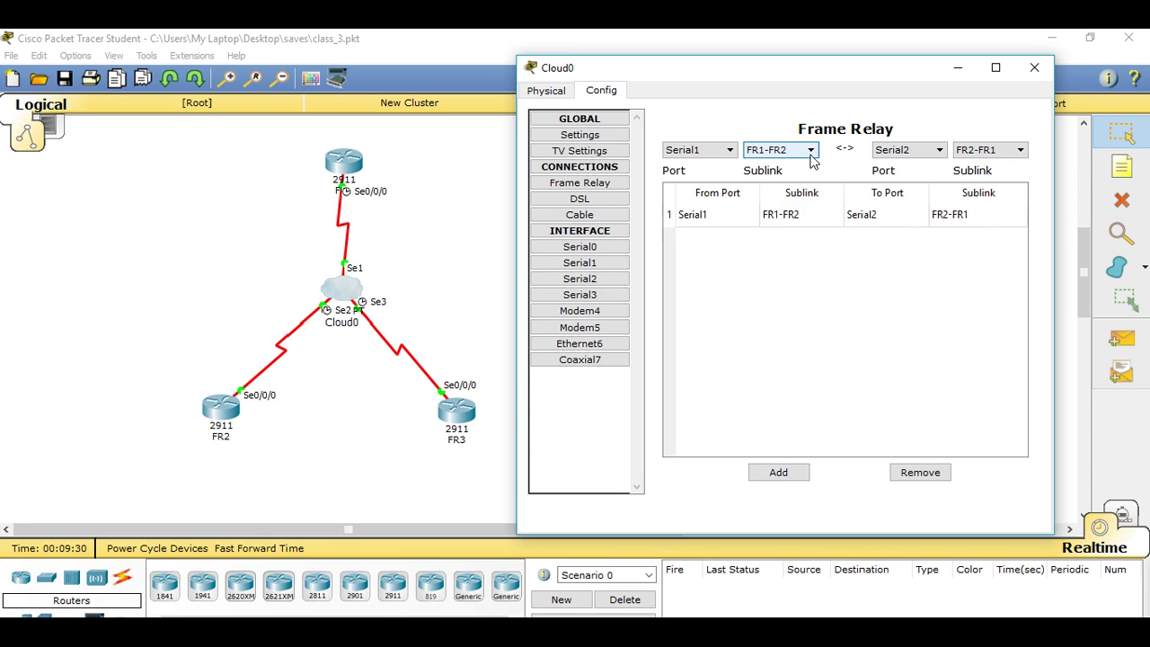
- Map Serial1's FR1-FR3 sublink to Serial3's FR3-FR1 sublink in Cloud0's Frame Relay connections
click(811, 150)
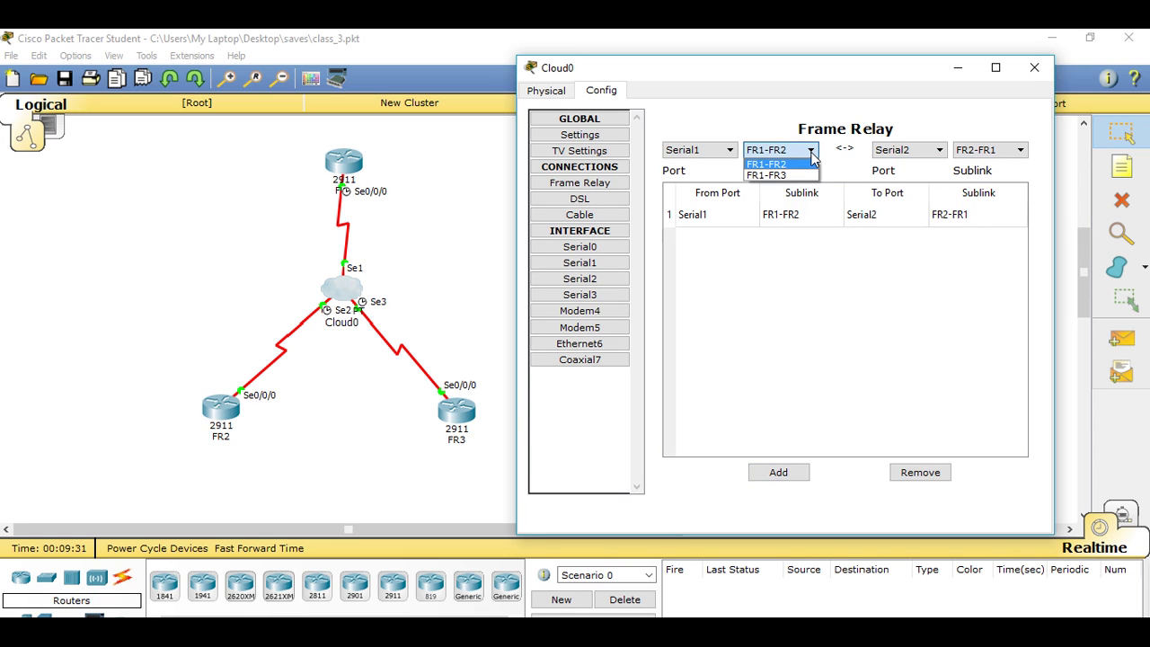
click(768, 175)
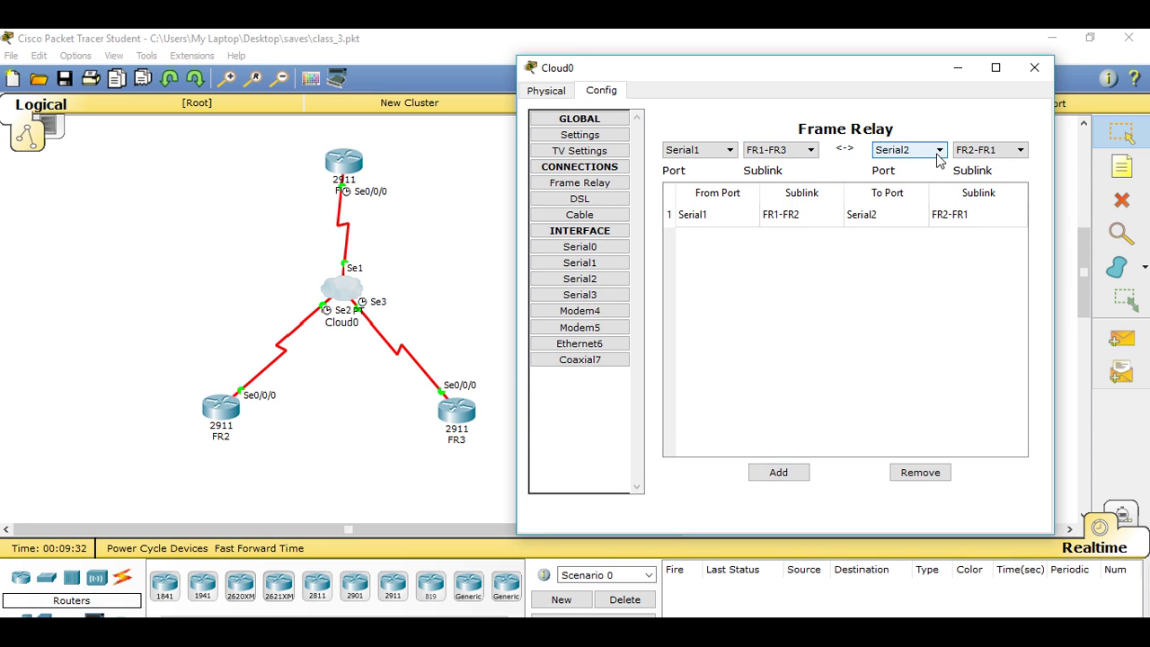
click(938, 152)
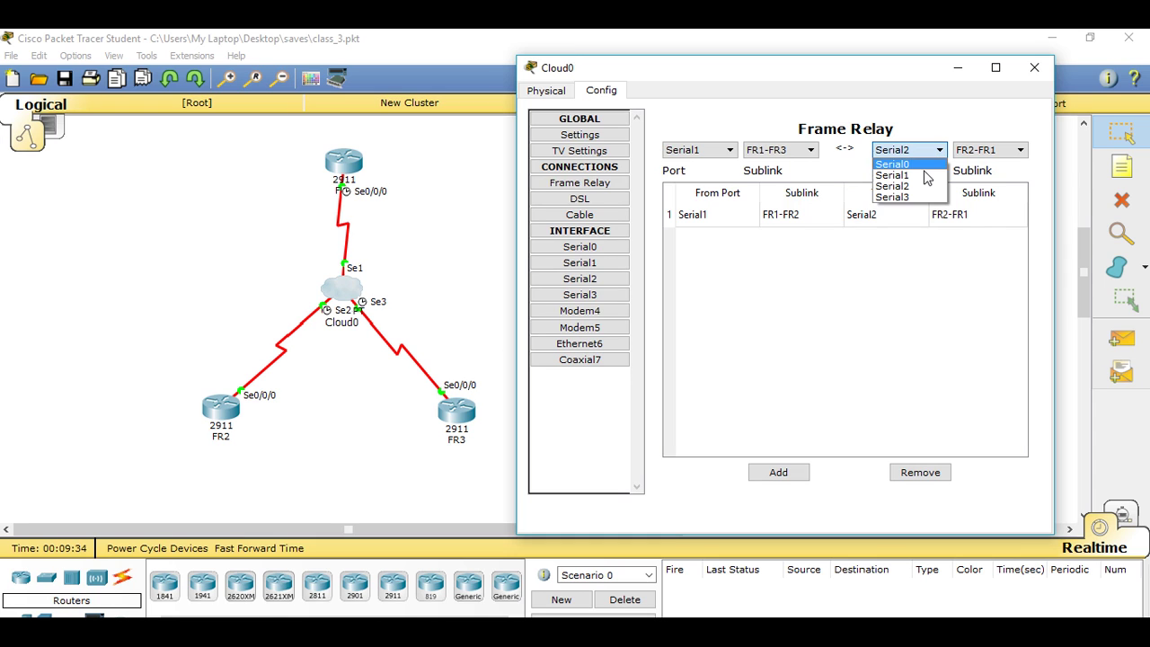
click(898, 196)
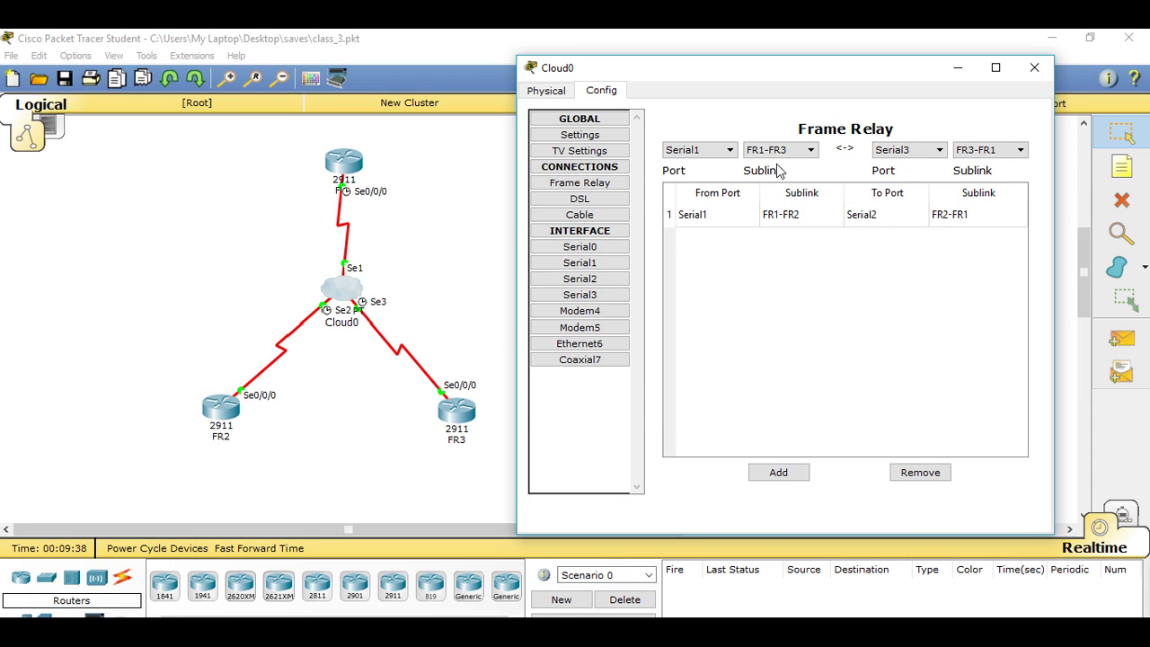
click(778, 472)
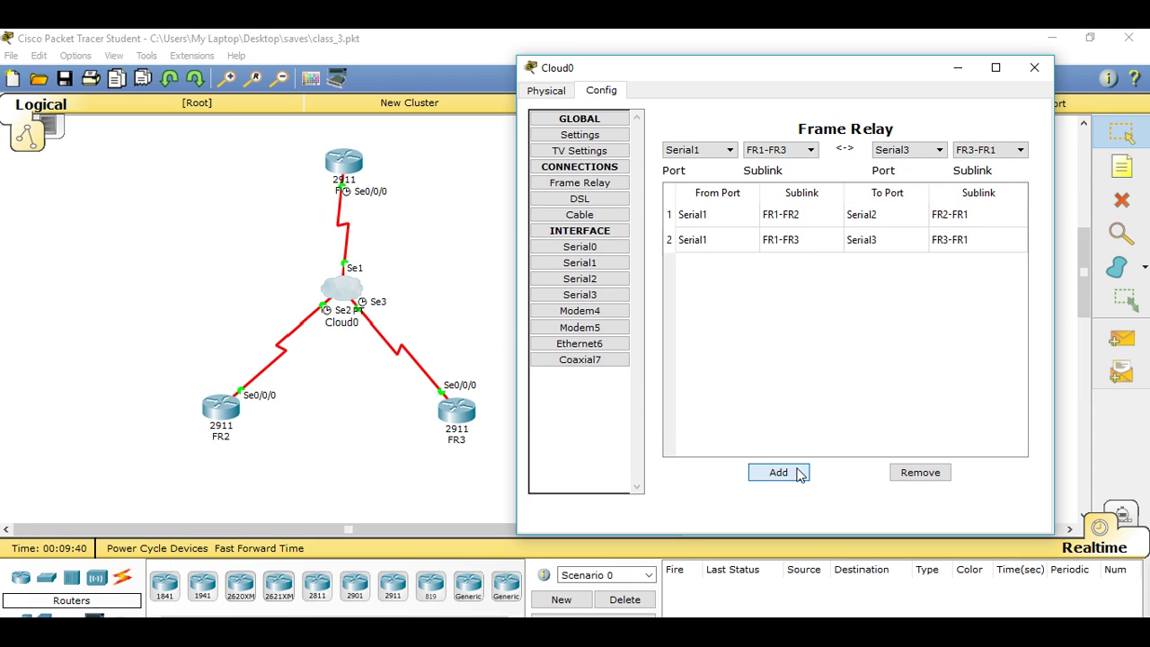
- Map Serial2's FR2-FR3 sublink to Serial3's FR3-FR2 sublink and close Cloud0's configuration
click(729, 150)
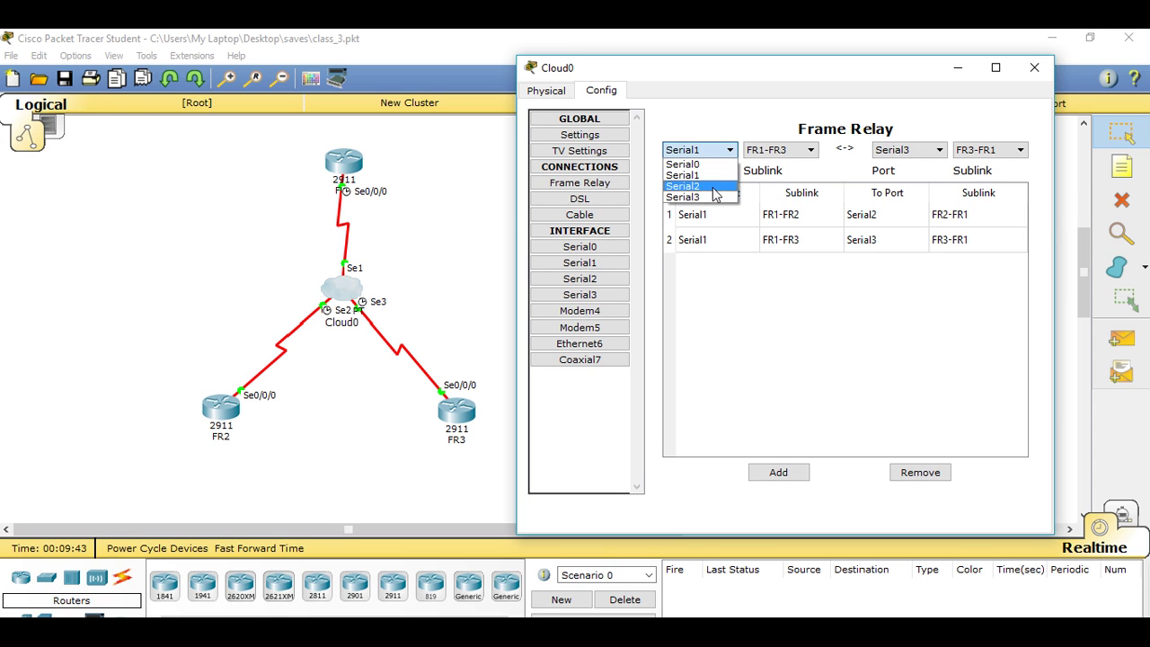
click(716, 186)
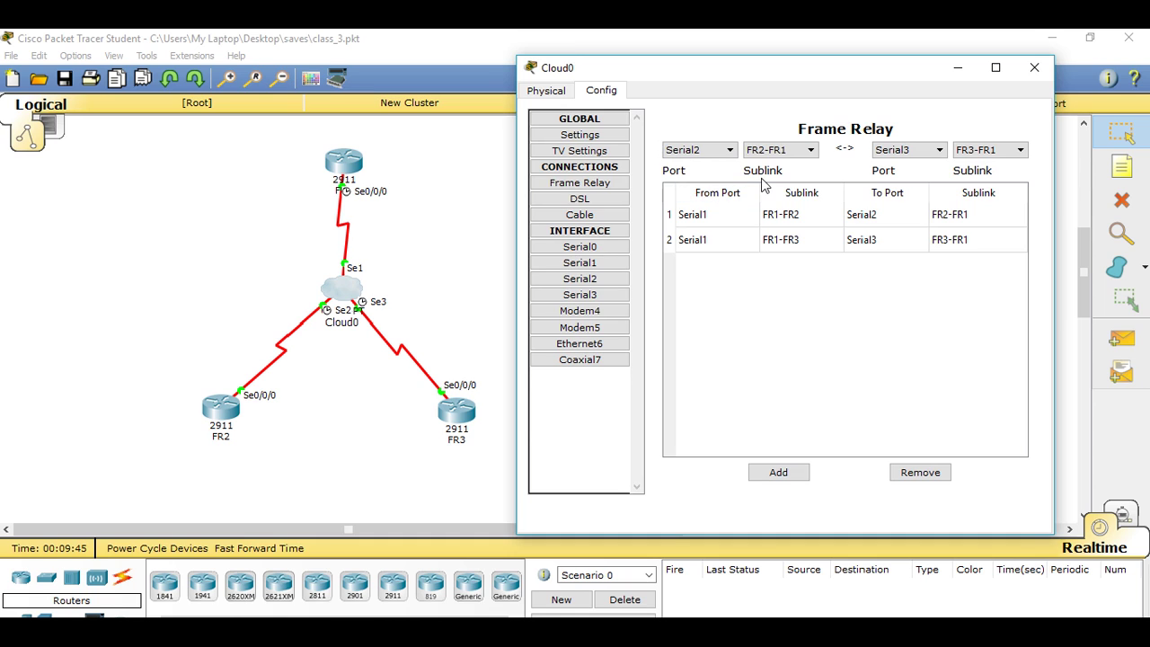
click(811, 154)
click(796, 177)
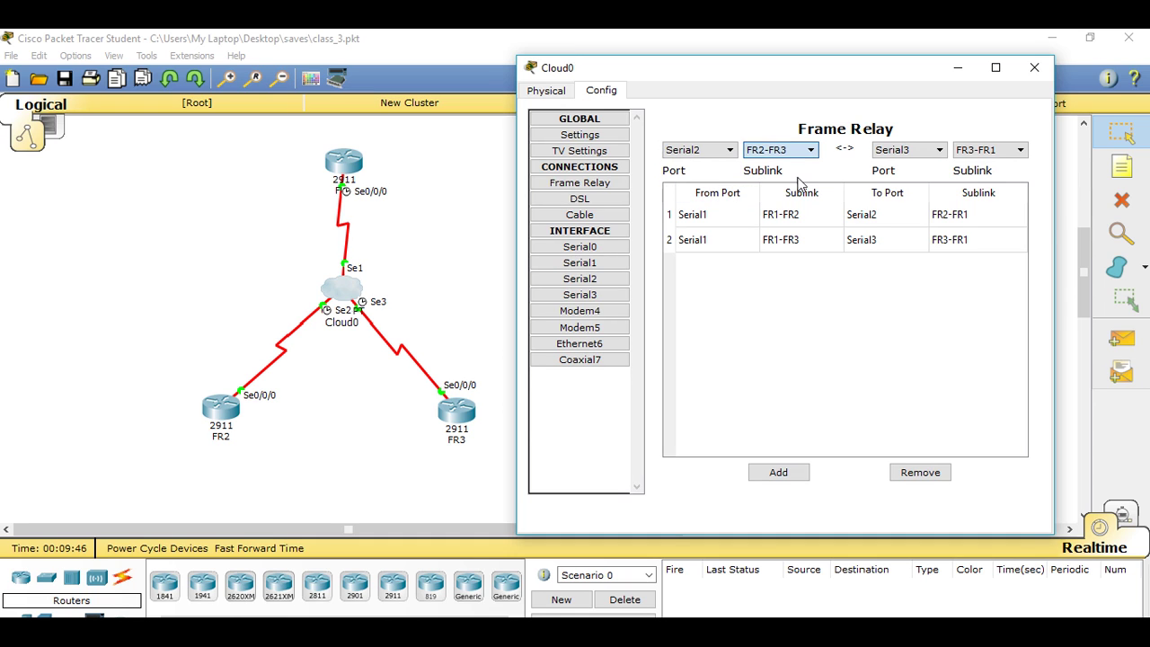
click(940, 153)
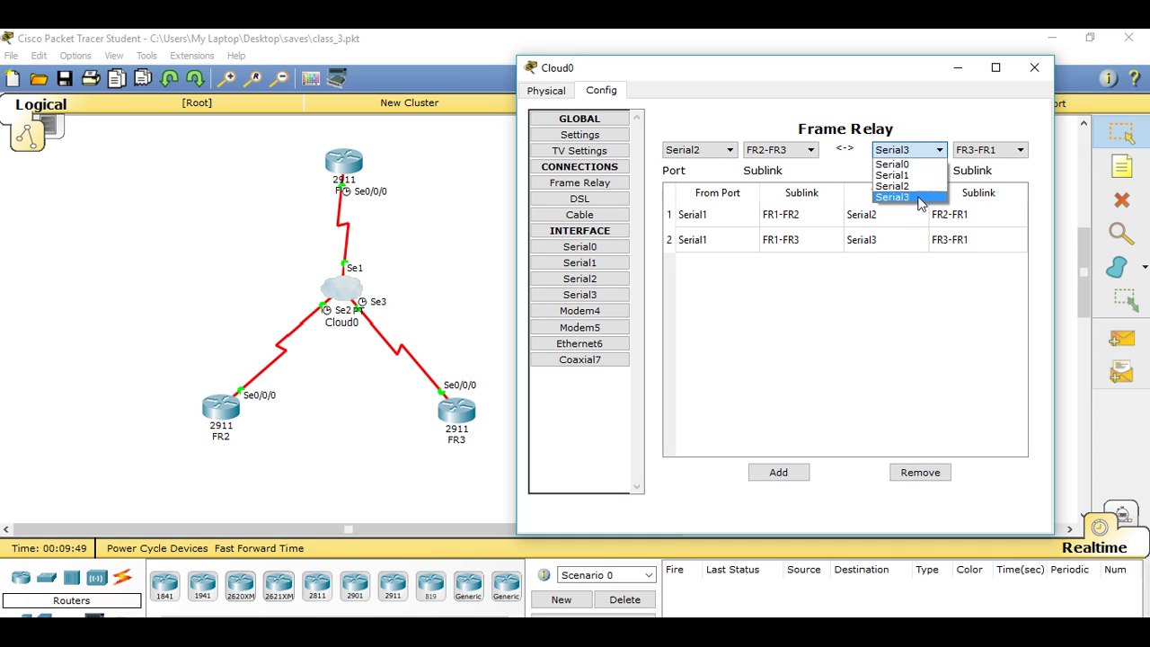
click(914, 201)
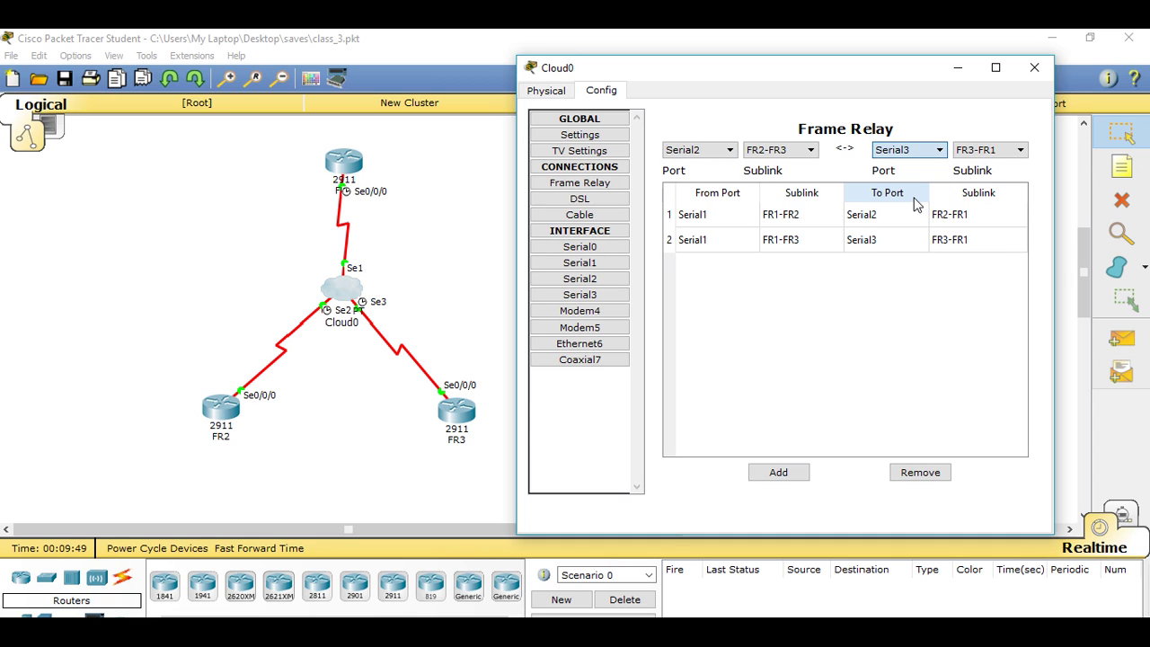
click(1020, 151)
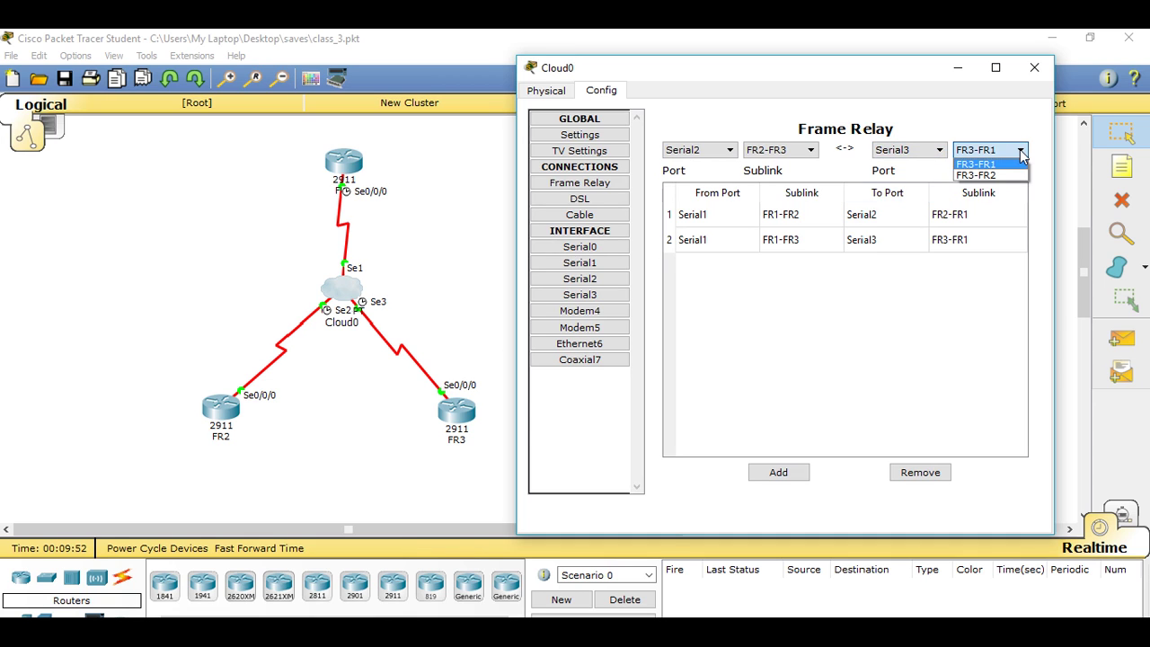
click(979, 175)
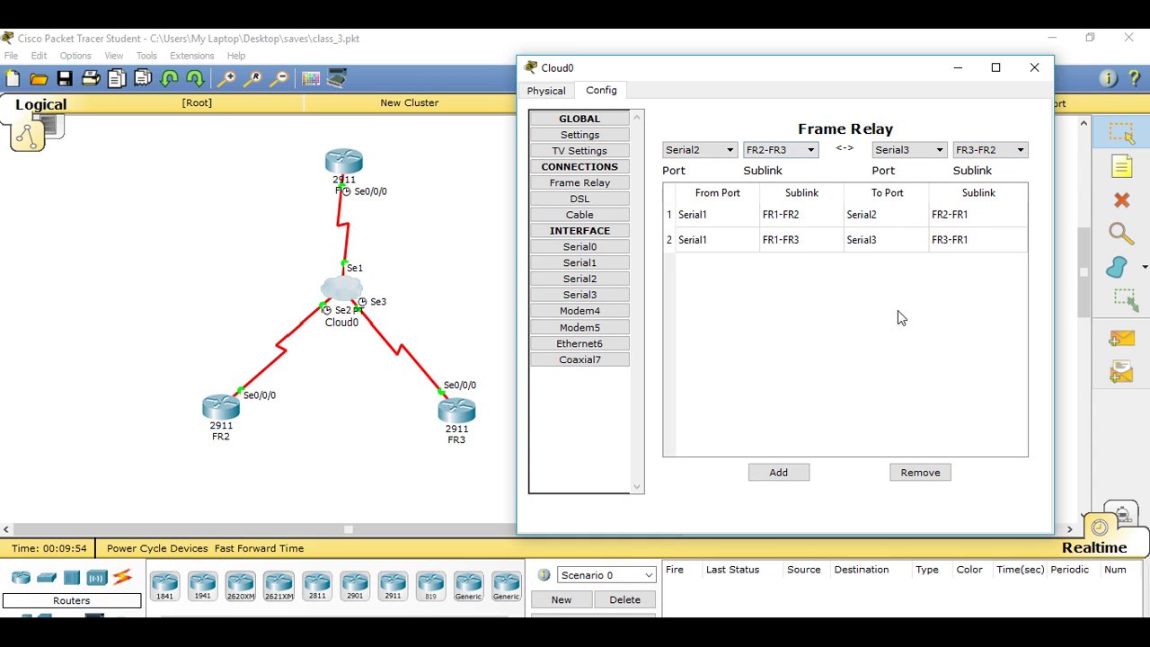
click(778, 471)
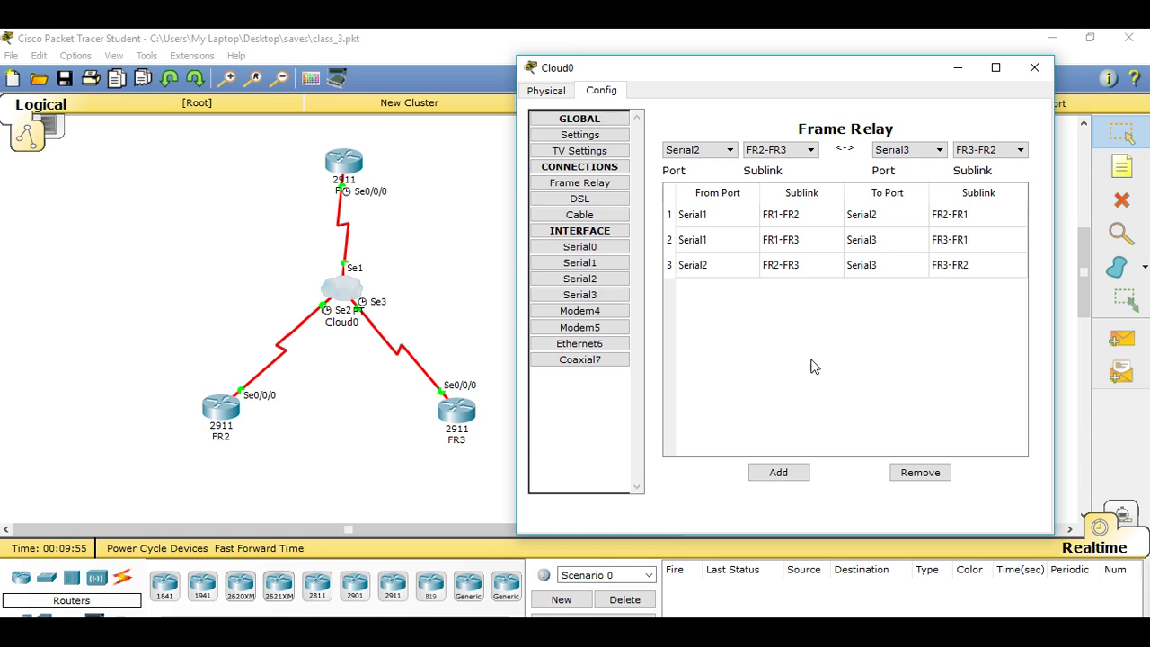
click(1034, 68)
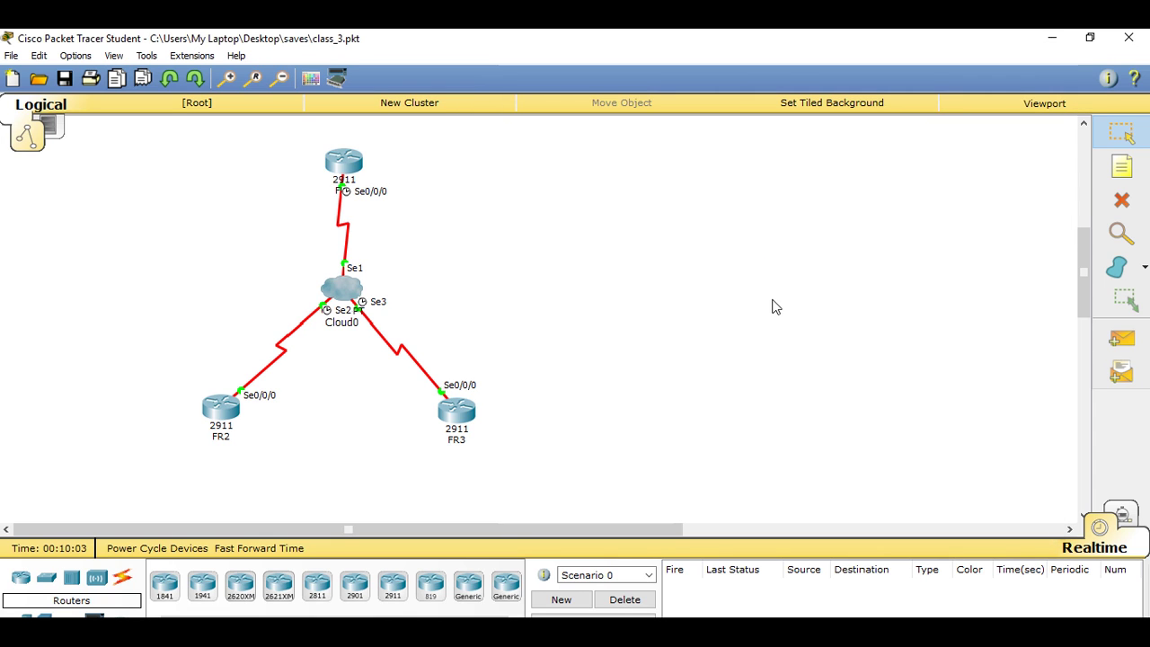
- Test connectivity by sending simple PDUs from router FR3 to FR2 and from FR1 to FR3
click(1119, 343)
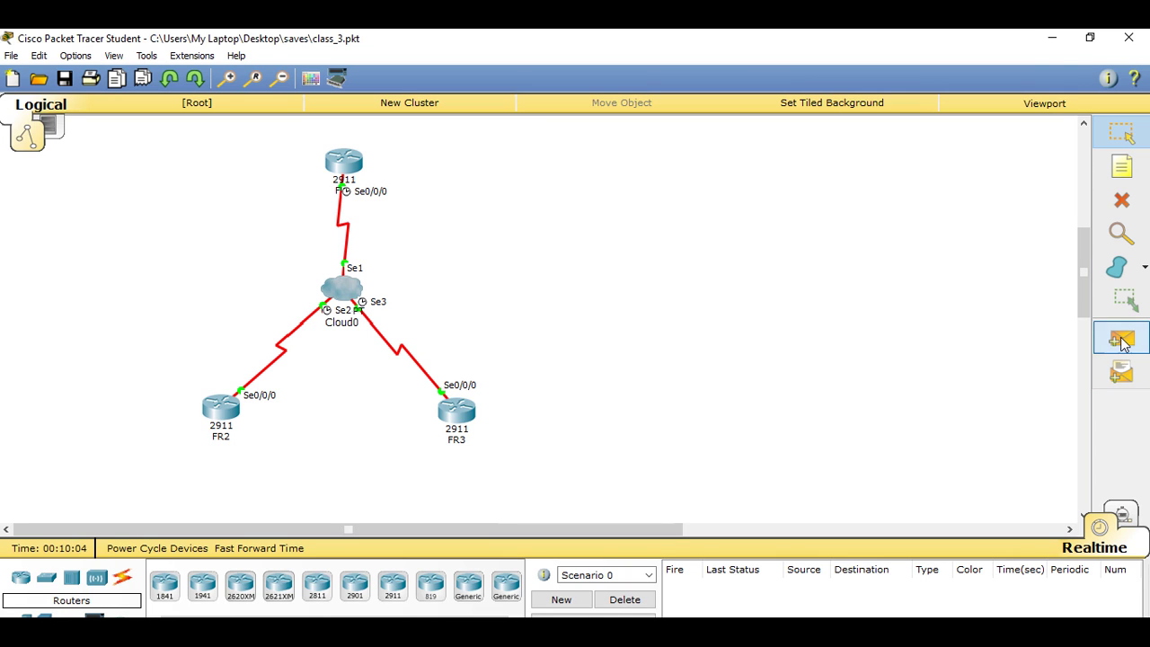
click(226, 407)
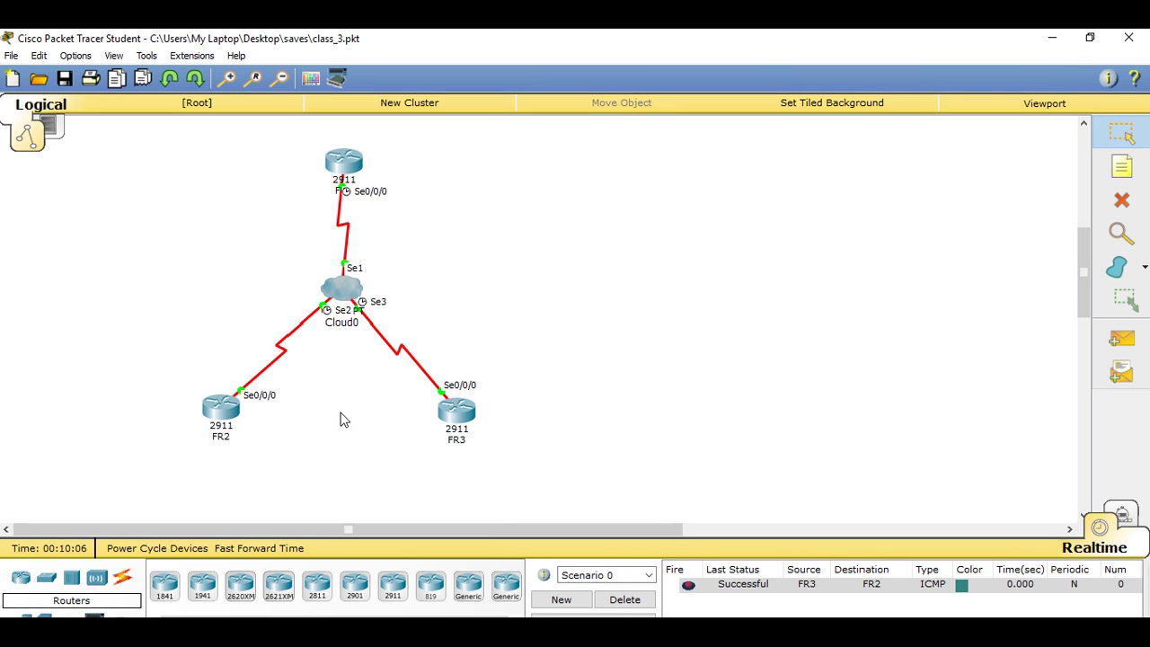
key(p)
click(346, 166)
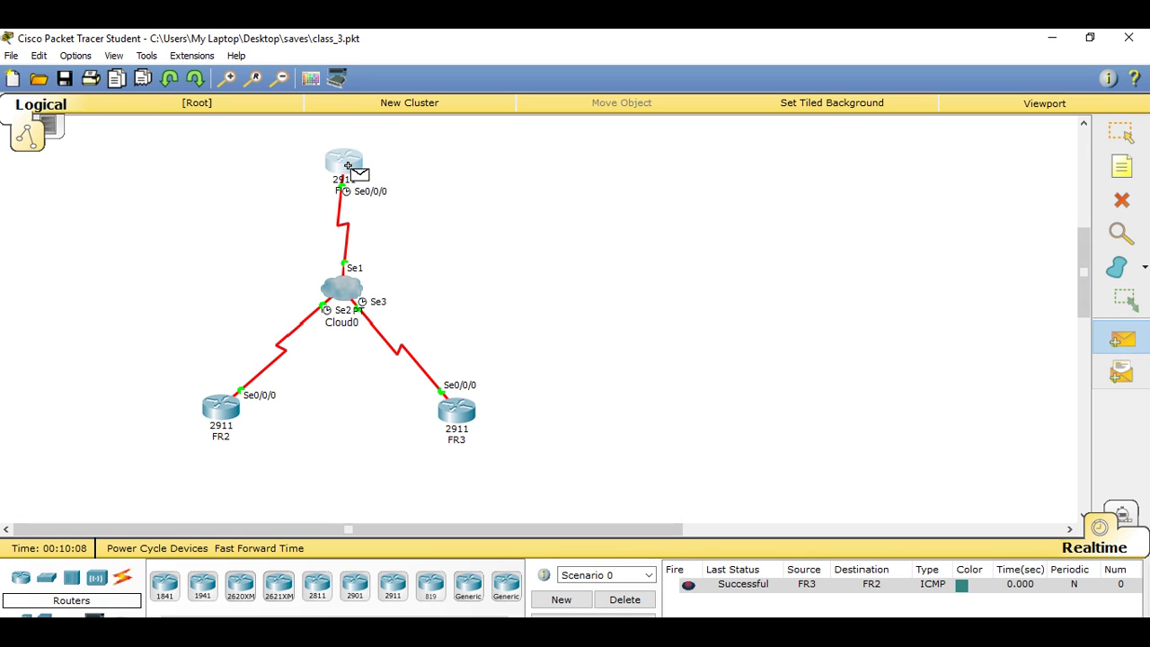
click(452, 409)
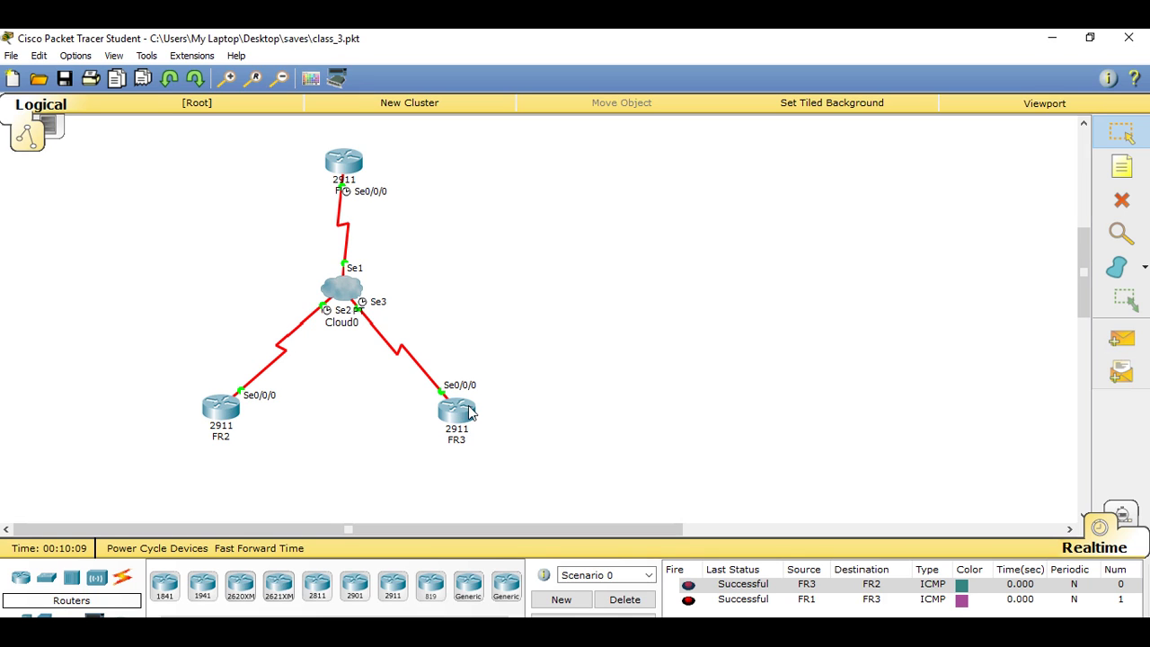
- Test connectivity by sending simple PDUs from router FR2 to FR1 and from FR1 back to FR2
click(1121, 340)
click(226, 407)
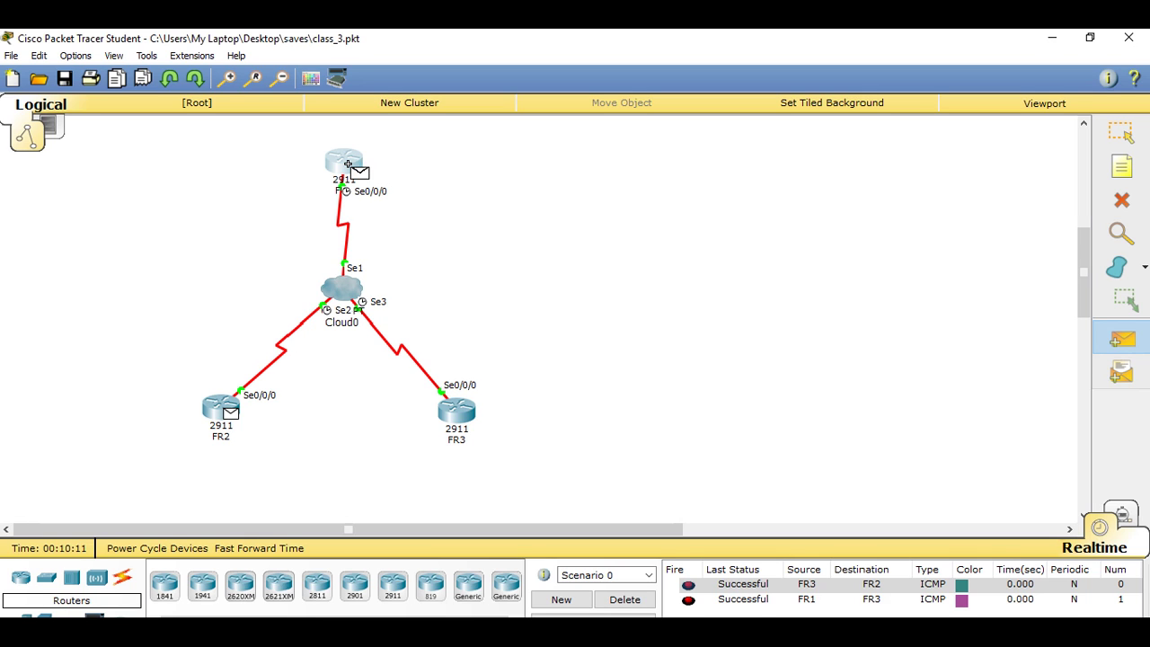
click(348, 164)
click(1121, 340)
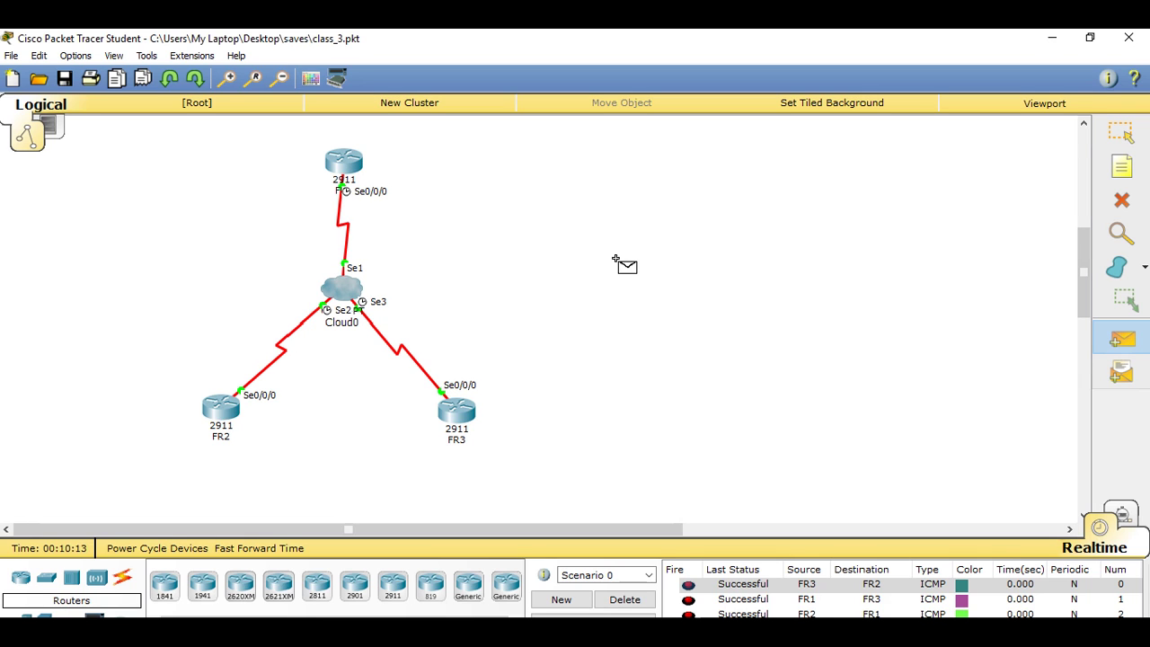
click(344, 163)
click(221, 408)
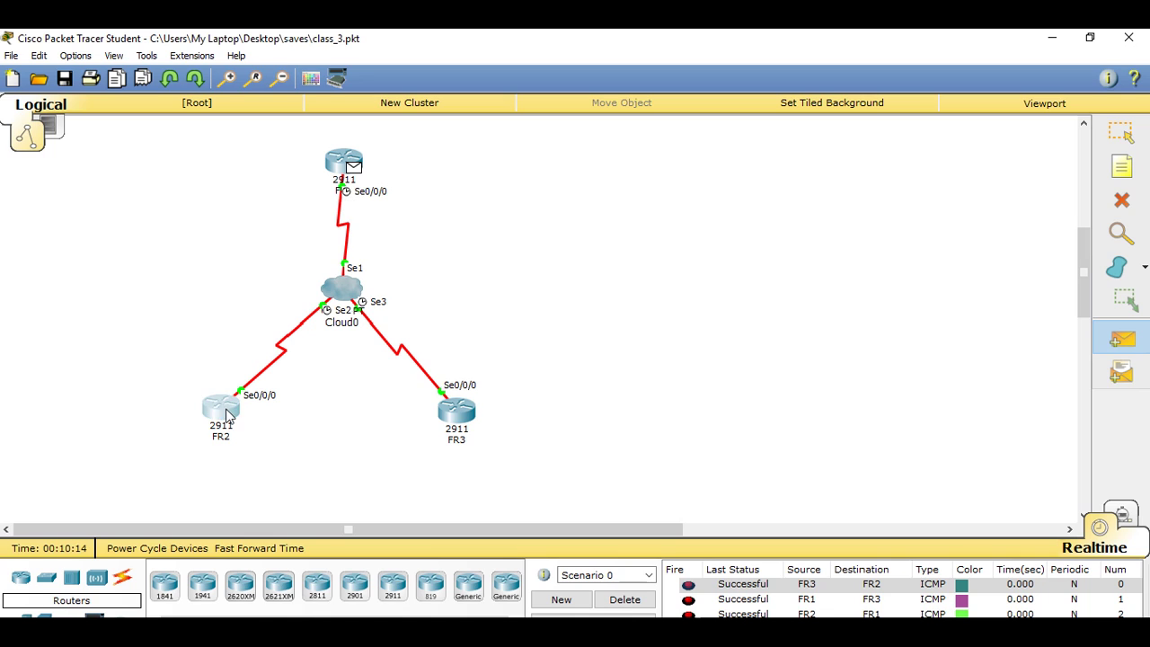